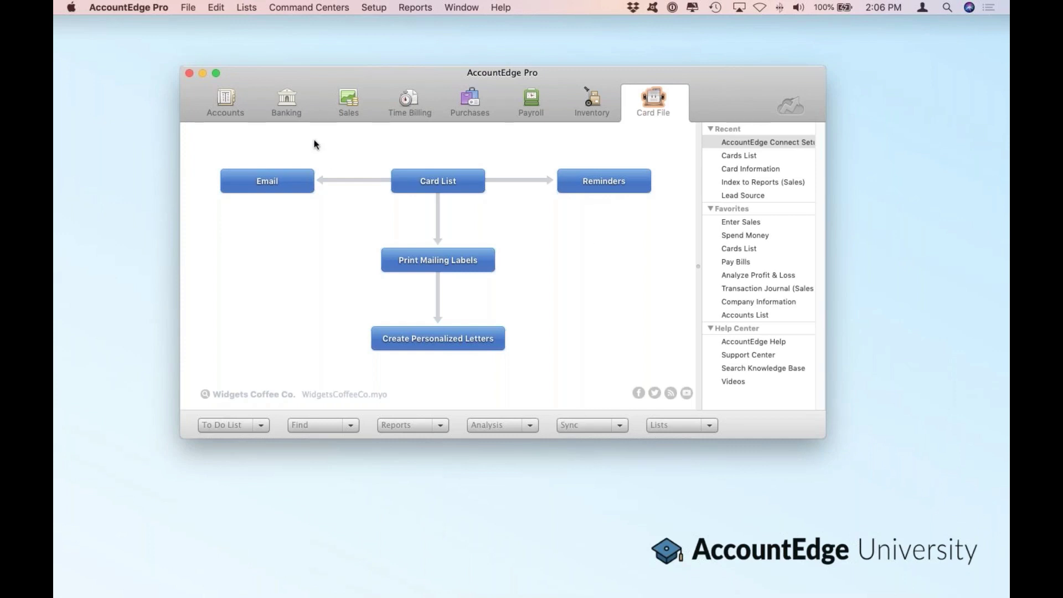
# Review the custom list and field names defined for leads/customers and for jobs, and close the window.
pyautogui.click(250, 8)
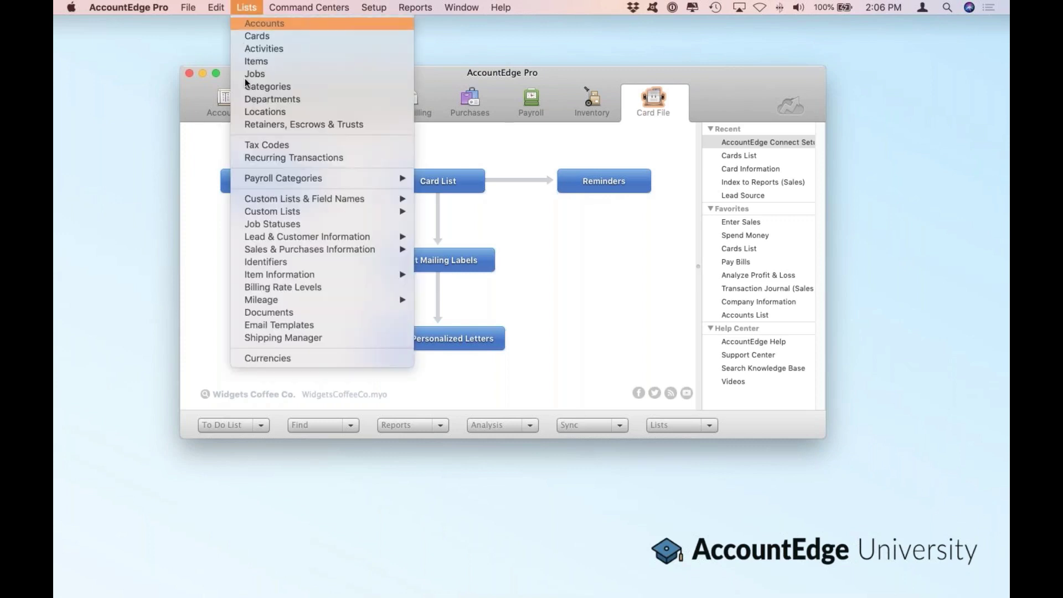
pyautogui.moveTo(241, 204)
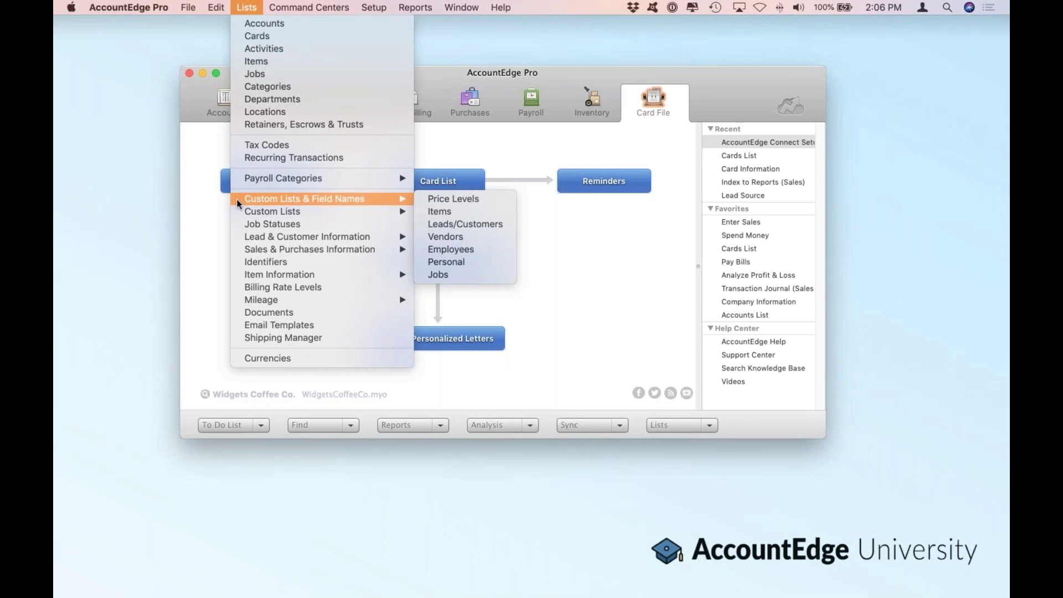
pyautogui.click(503, 226)
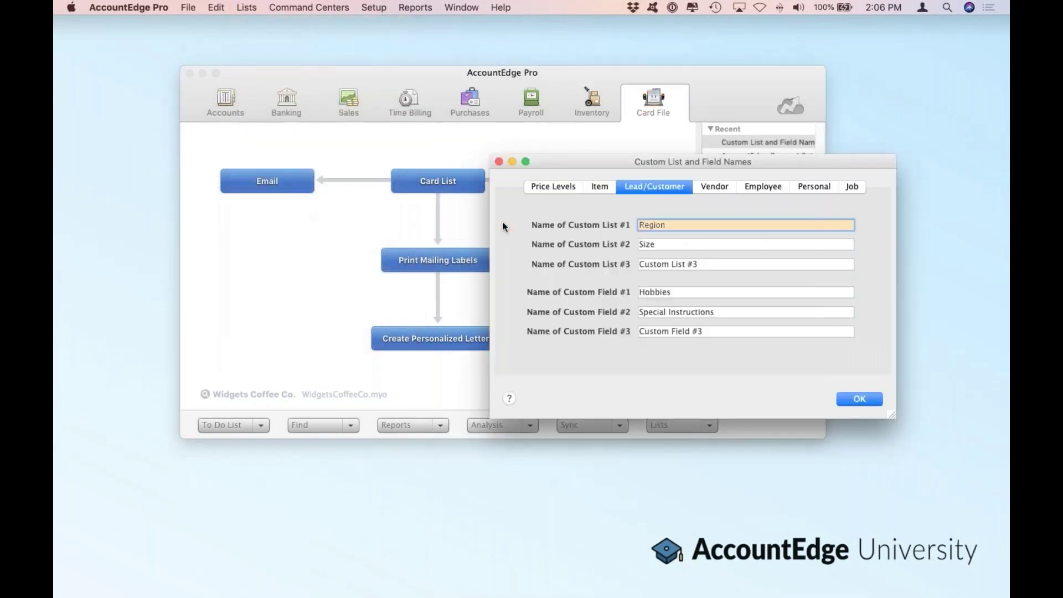
pyautogui.moveTo(616, 162); pyautogui.dragTo(431, 136)
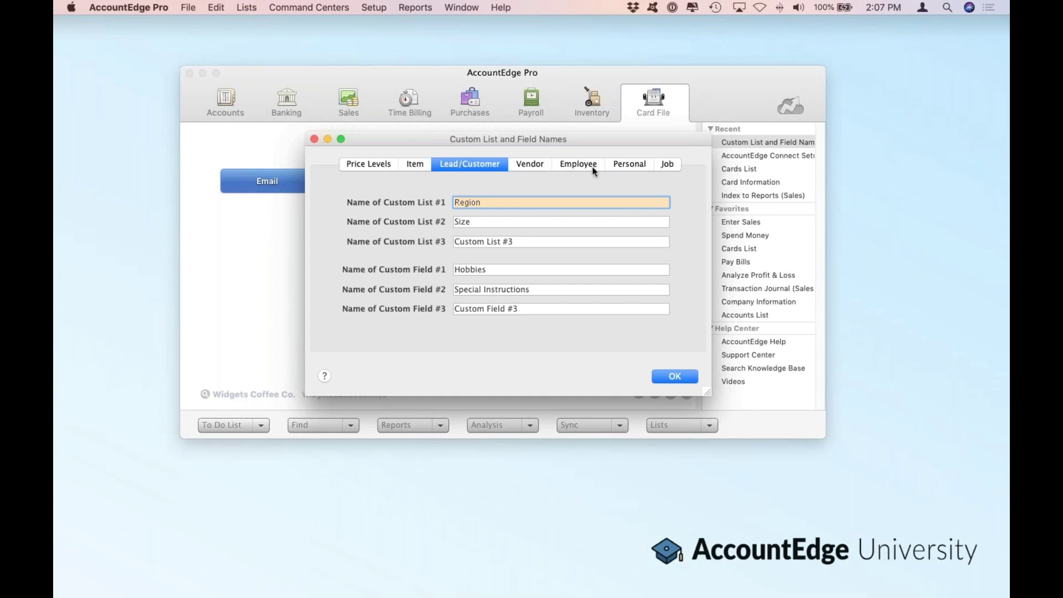
pyautogui.click(667, 166)
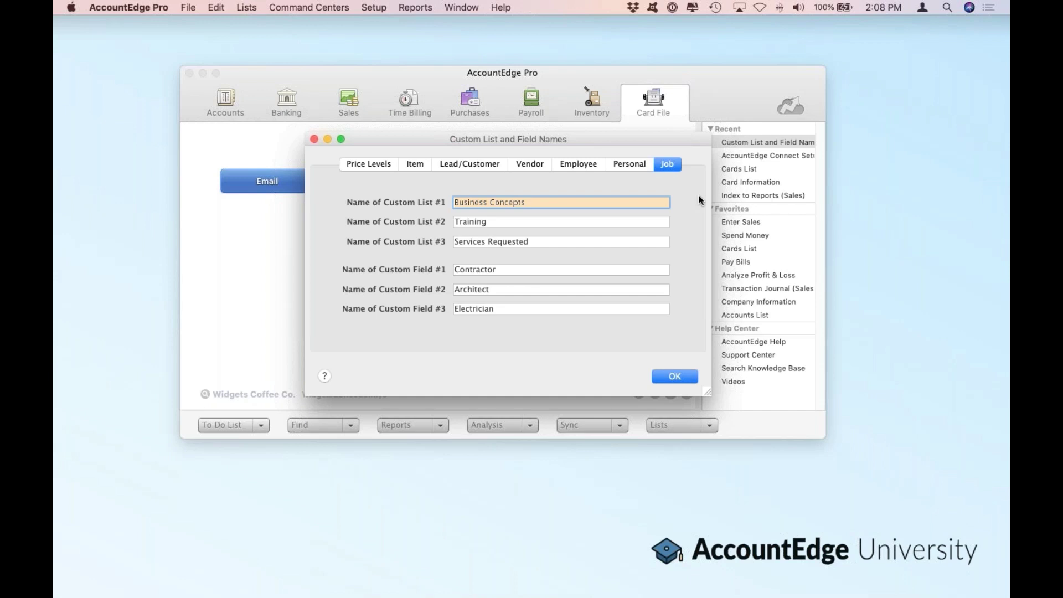
pyautogui.click(450, 166)
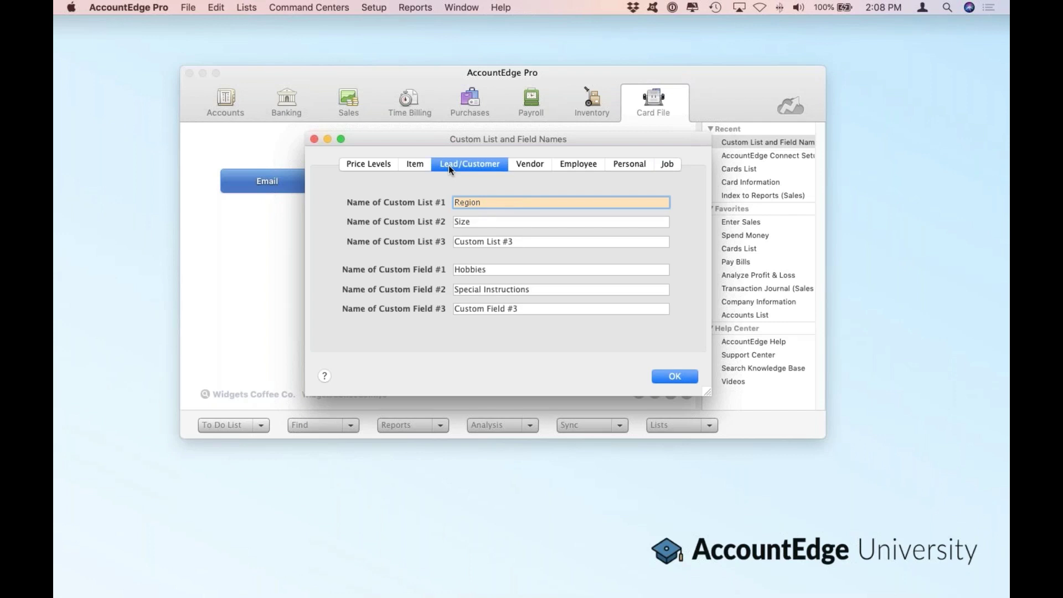
pyautogui.click(665, 379)
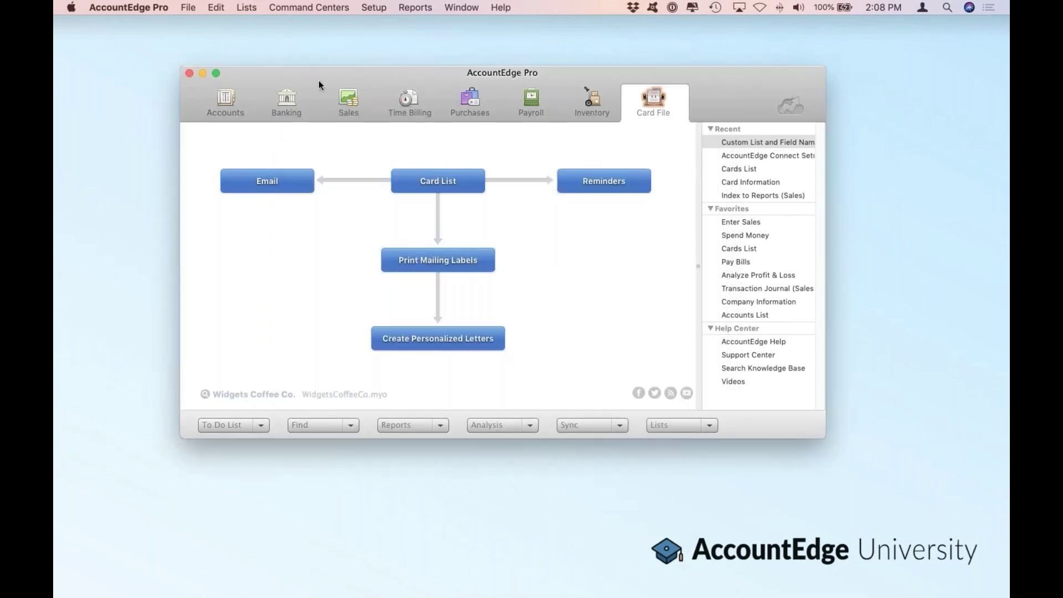
# Examine the entries of the Region and Size custom lists for leads/customers.
pyautogui.click(247, 7)
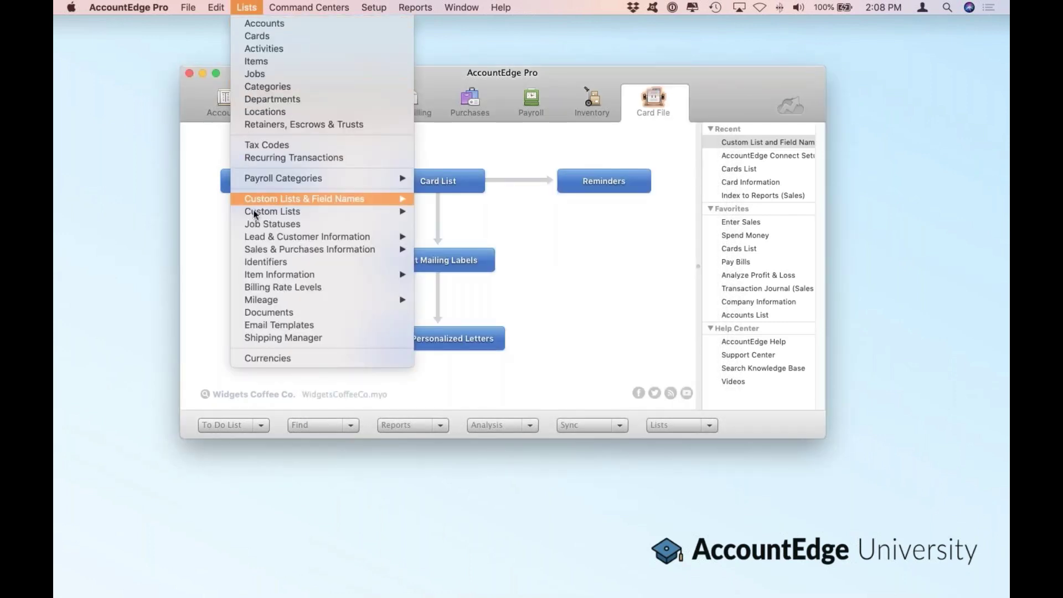
pyautogui.moveTo(254, 215)
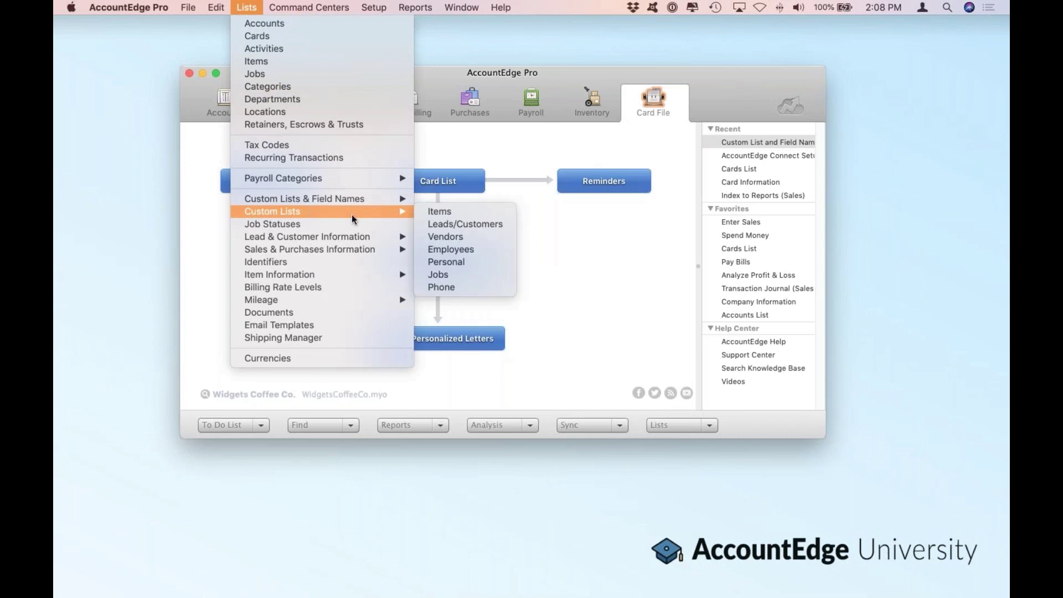
pyautogui.click(498, 224)
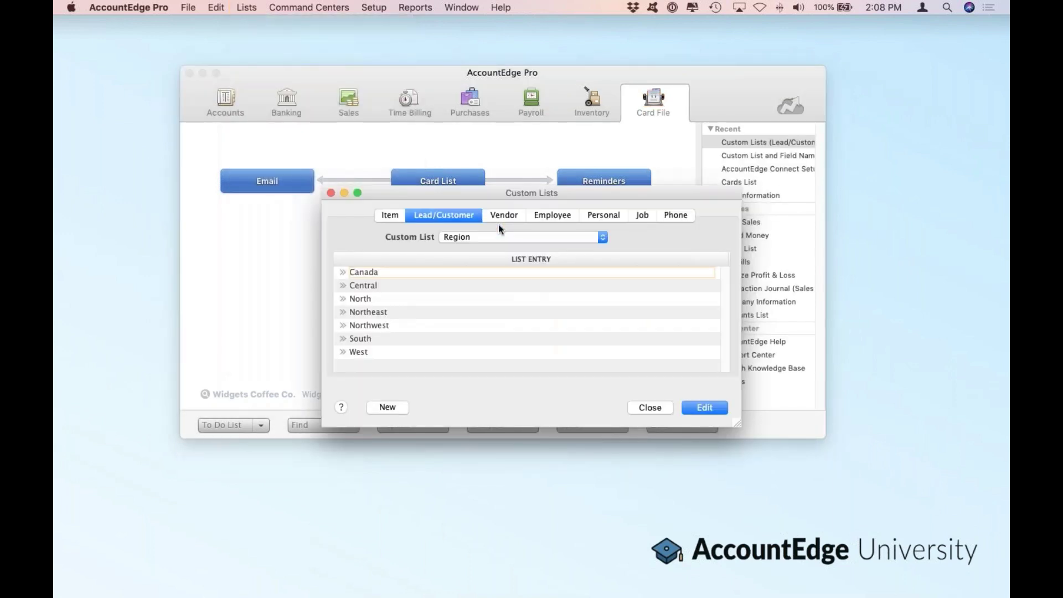
pyautogui.click(490, 238)
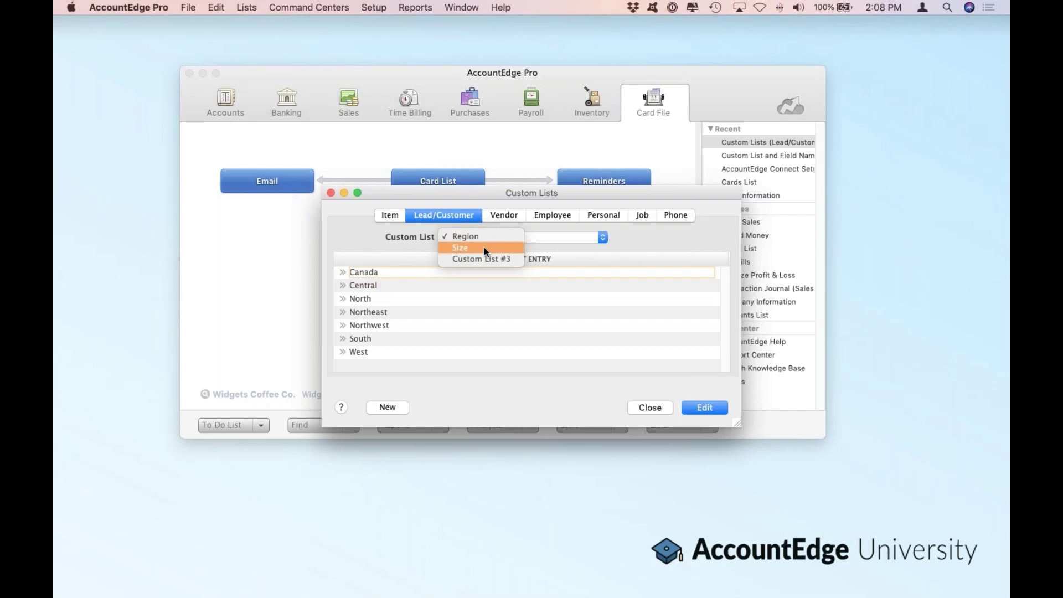
pyautogui.click(483, 303)
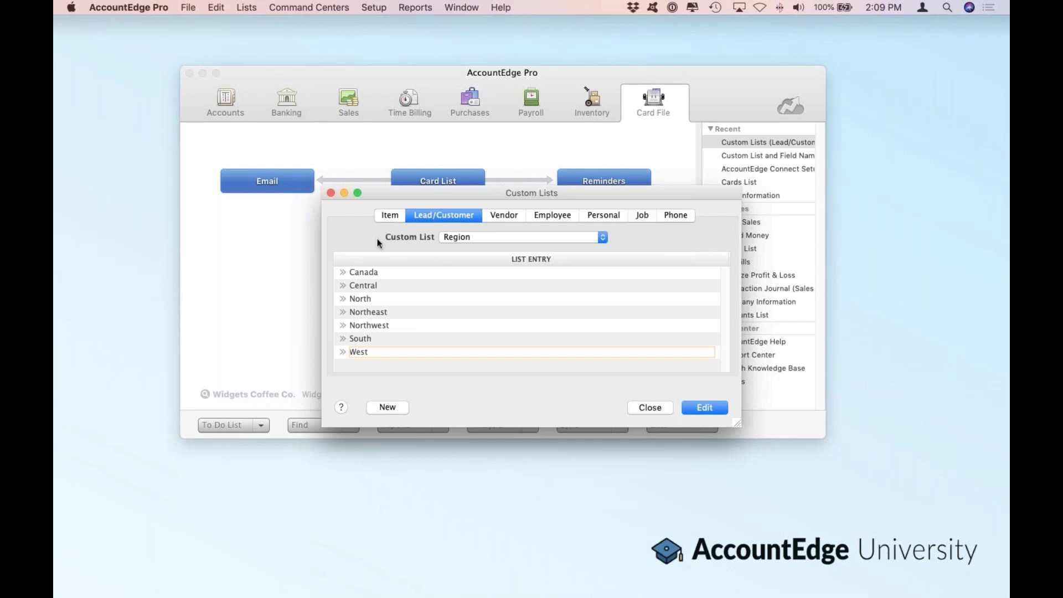
pyautogui.click(486, 237)
pyautogui.click(478, 244)
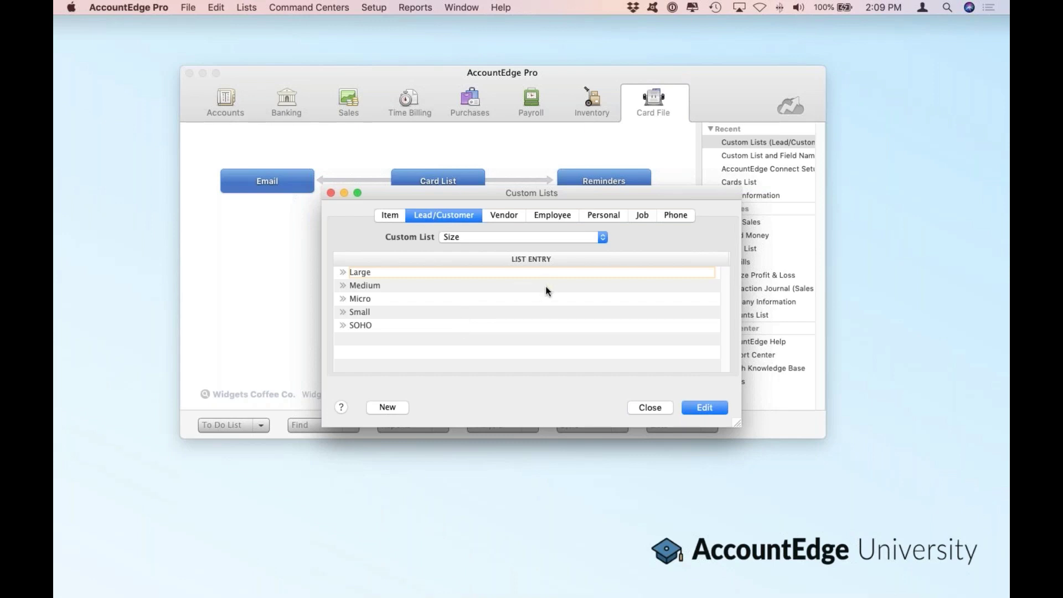
# Examine the Business Concepts and Services Requested custom lists for jobs, and close the custom lists.
pyautogui.click(640, 218)
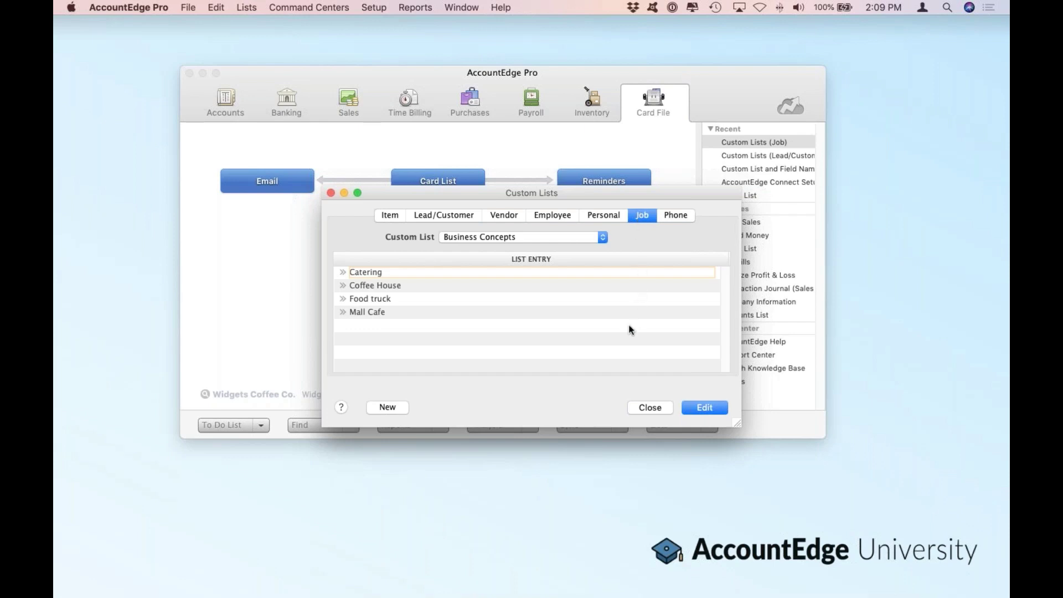
pyautogui.click(551, 241)
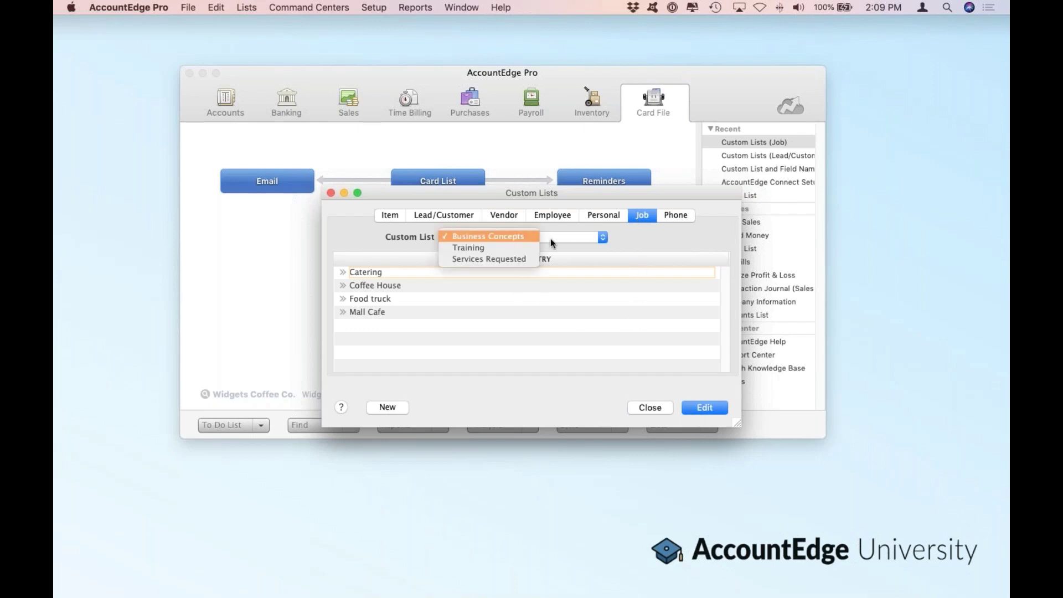
pyautogui.click(514, 259)
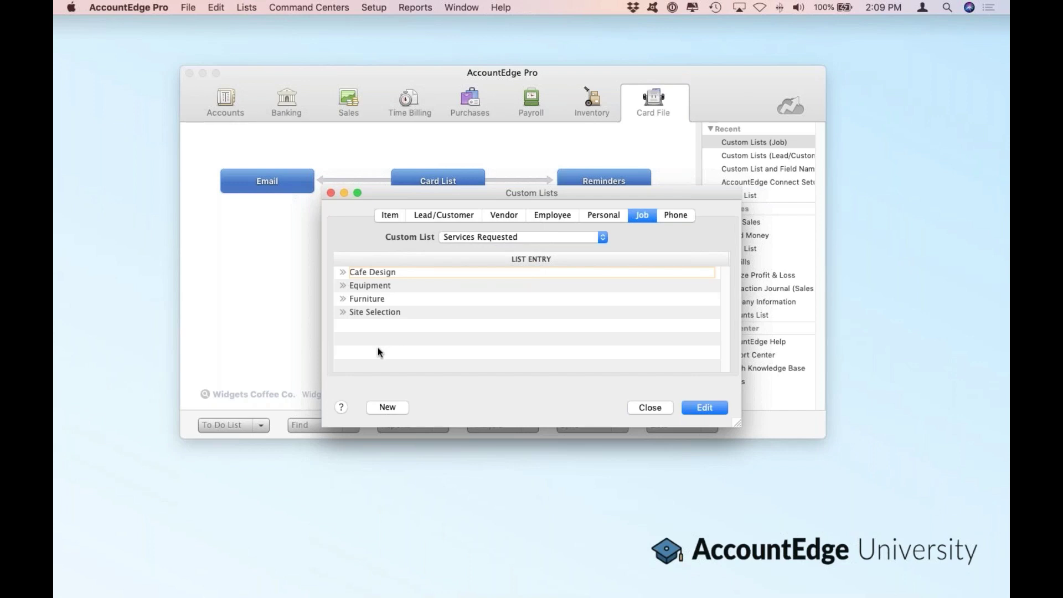
pyautogui.click(650, 408)
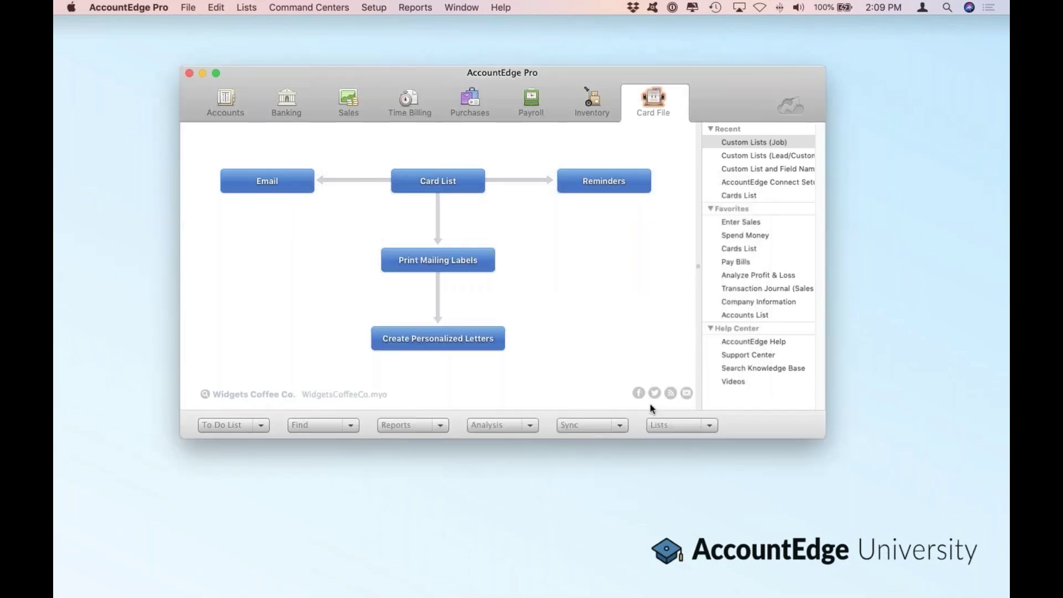
# Review the list of job statuses and close it.
pyautogui.click(246, 7)
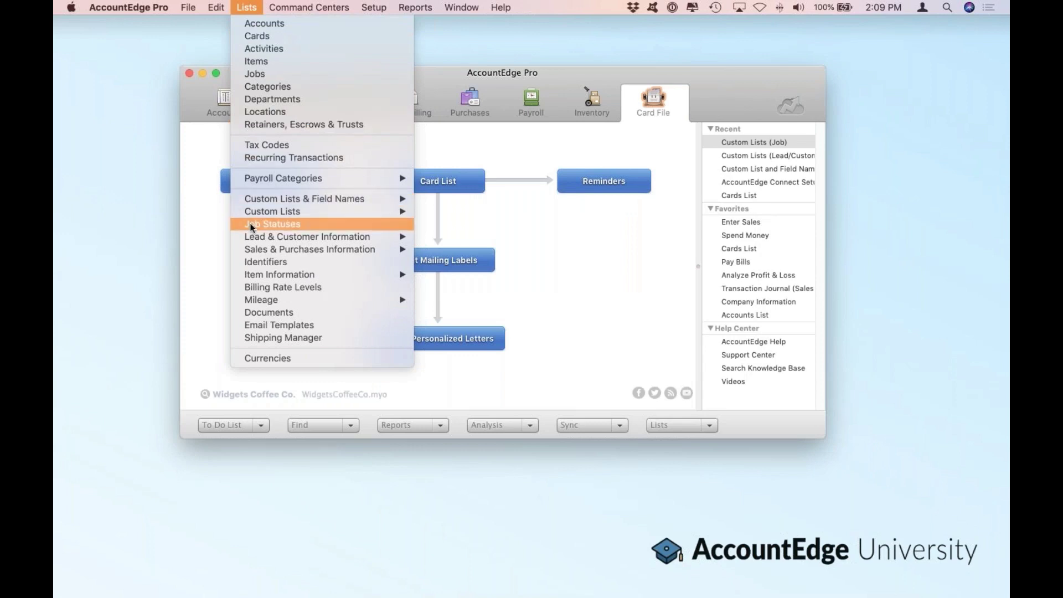
pyautogui.click(325, 223)
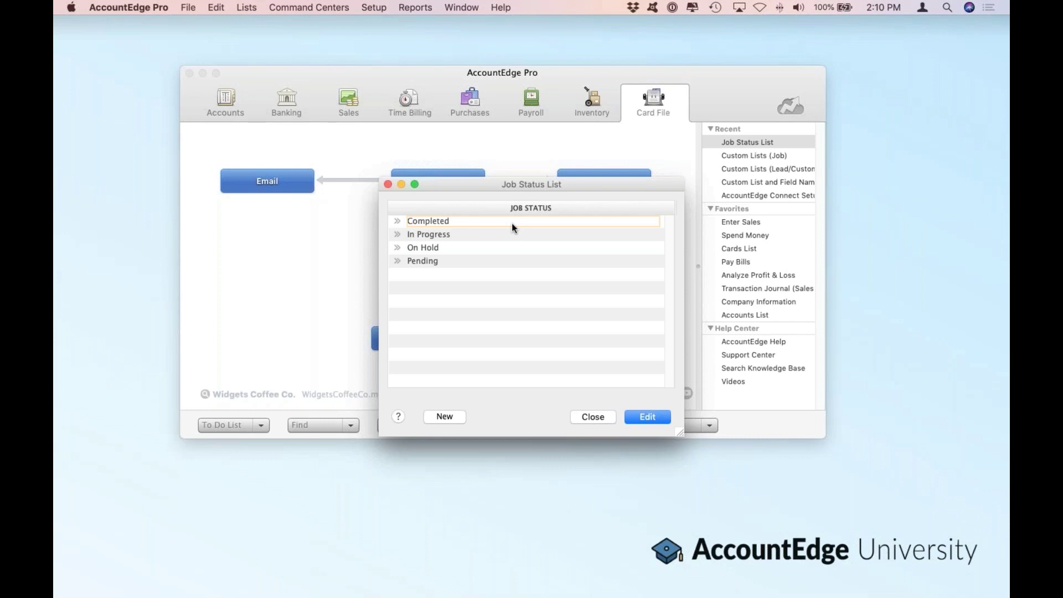
pyautogui.click(593, 416)
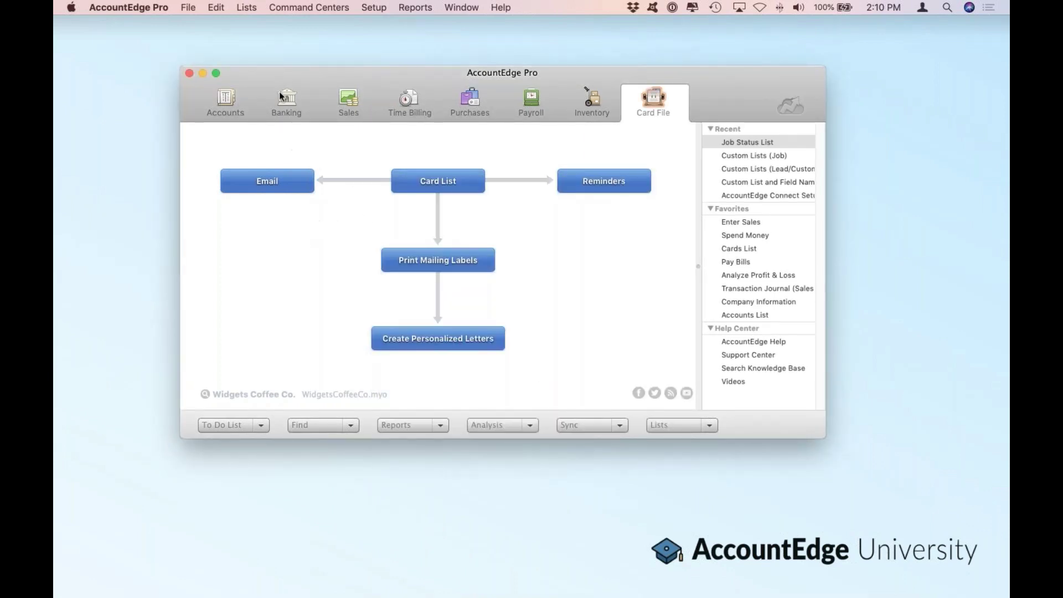
# Review the referral sources in the sales and purchases information and close the window.
pyautogui.click(247, 5)
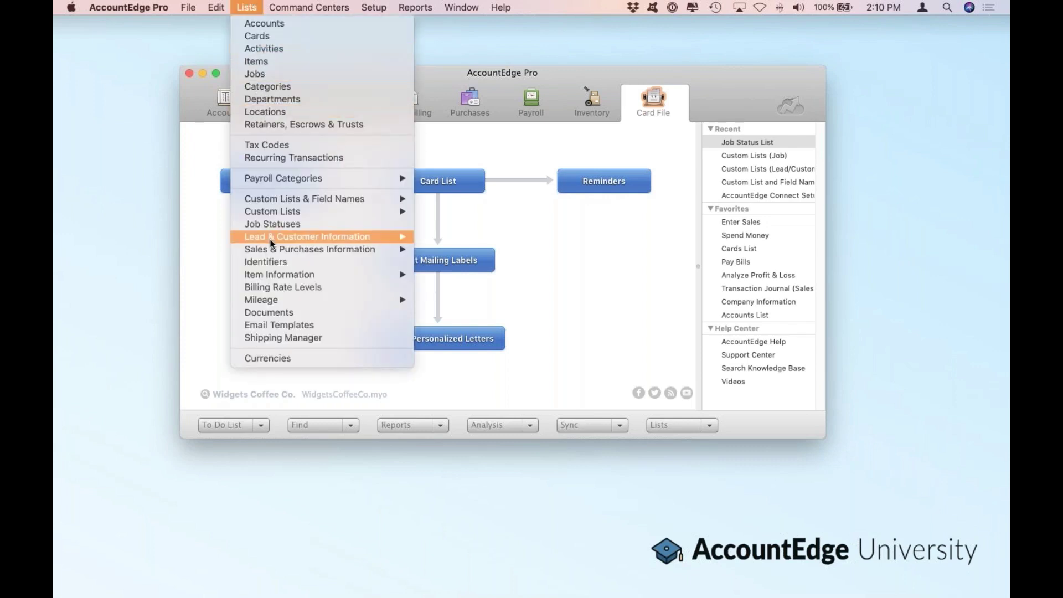
pyautogui.moveTo(269, 250)
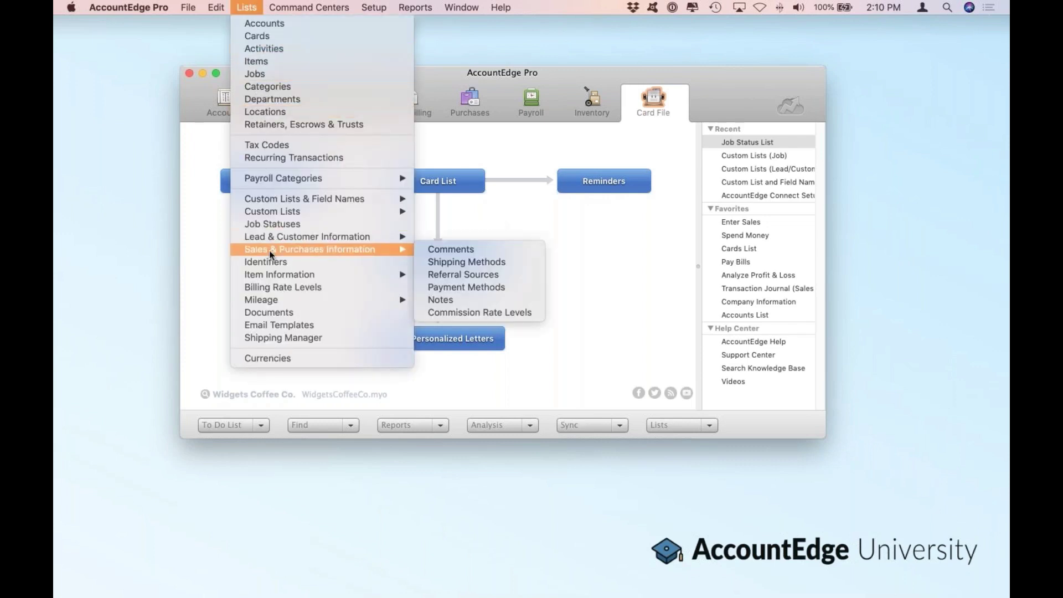
pyautogui.click(514, 275)
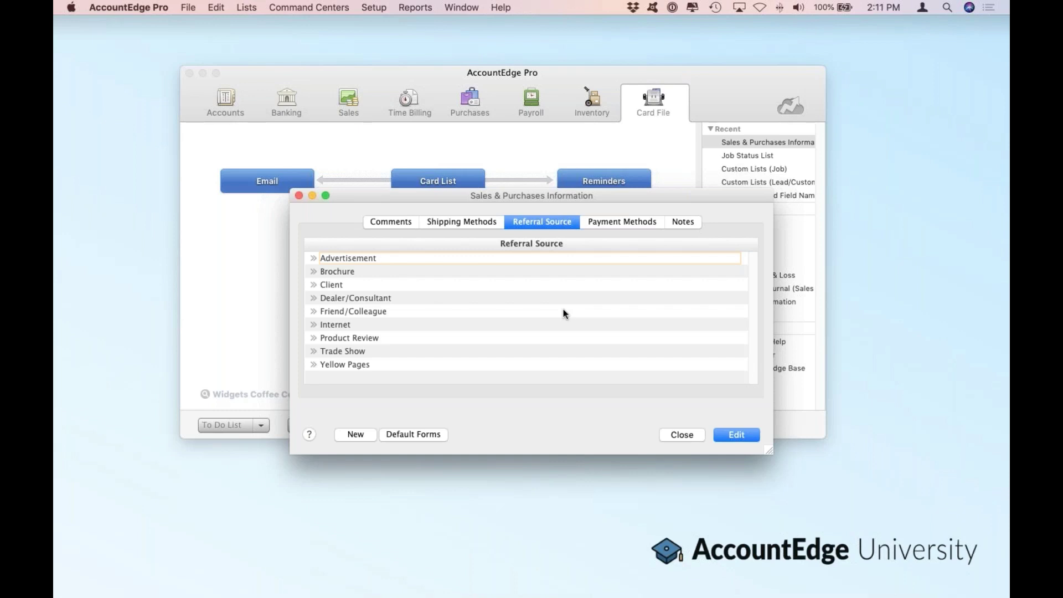
pyautogui.click(680, 435)
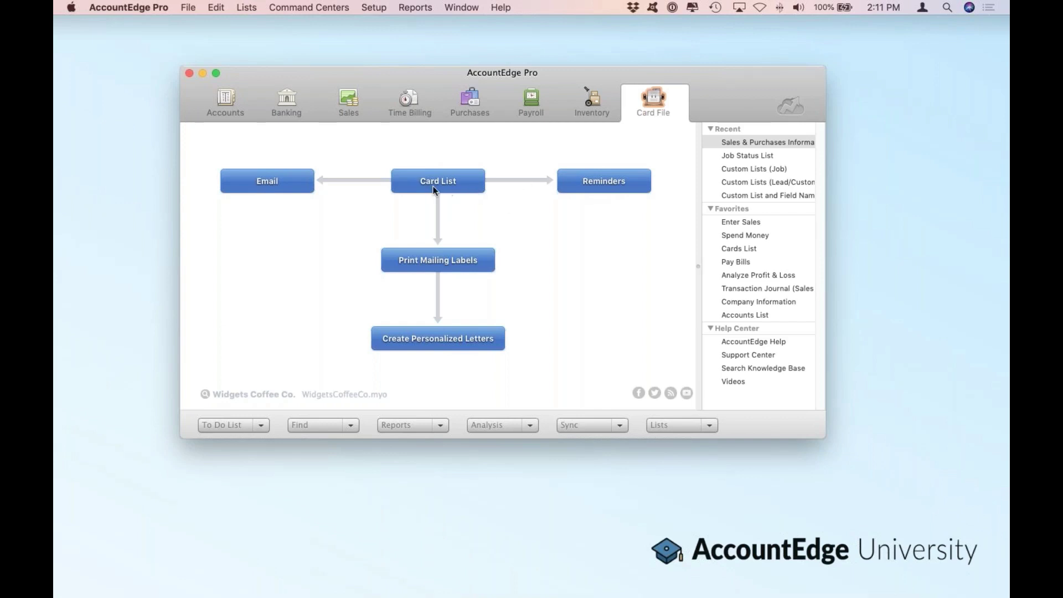
# Open the cards list showing leads and examine the actions available for the first lead.
pyautogui.click(415, 191)
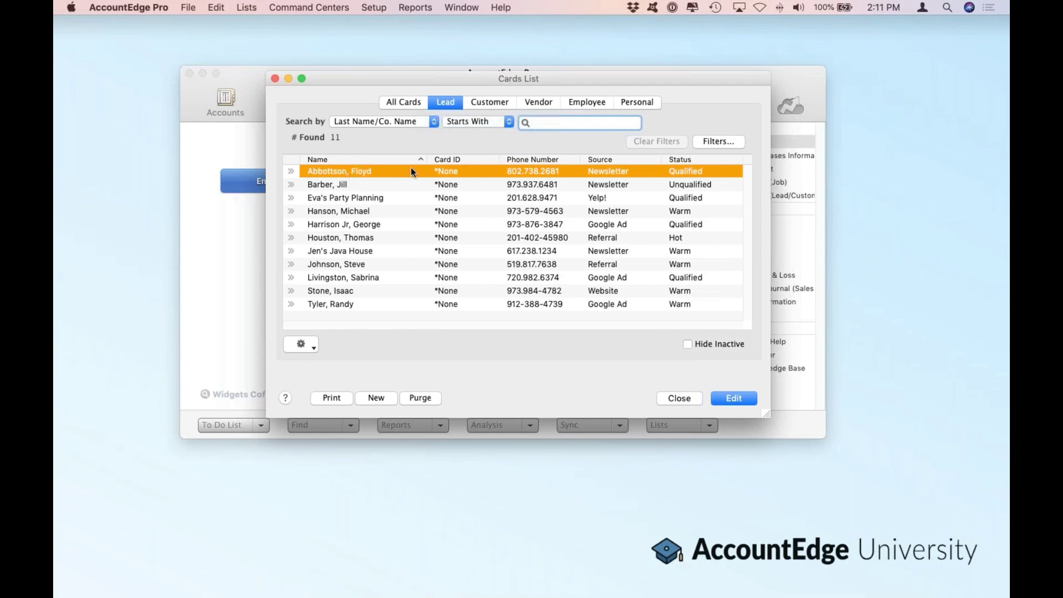
pyautogui.click(317, 351)
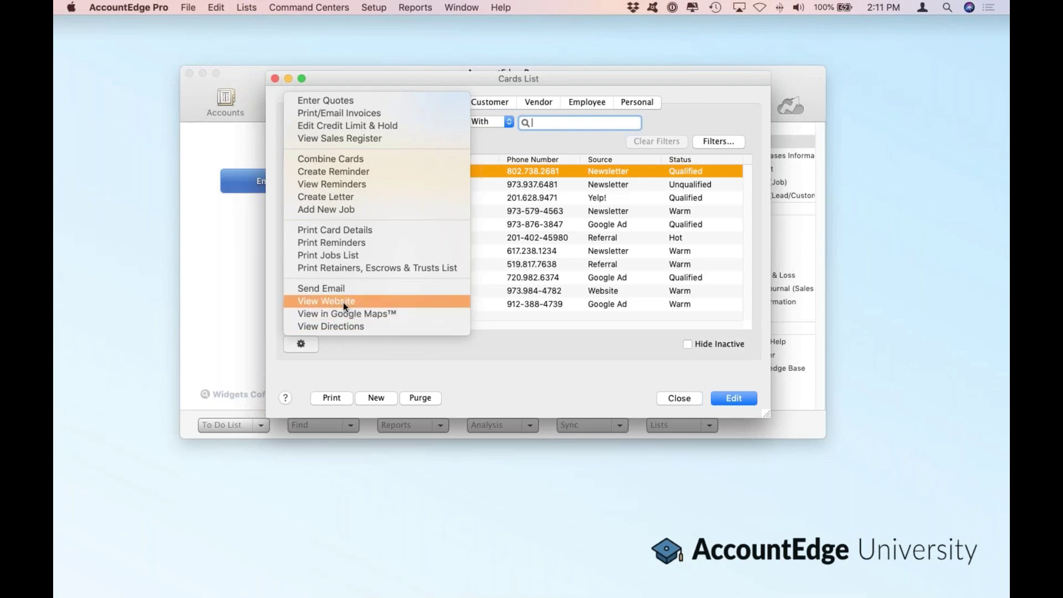
pyautogui.click(425, 351)
# Open the first lead's card and examine its Ship To, Address 3 and Address 4 locations and its card details.
pyautogui.click(292, 172)
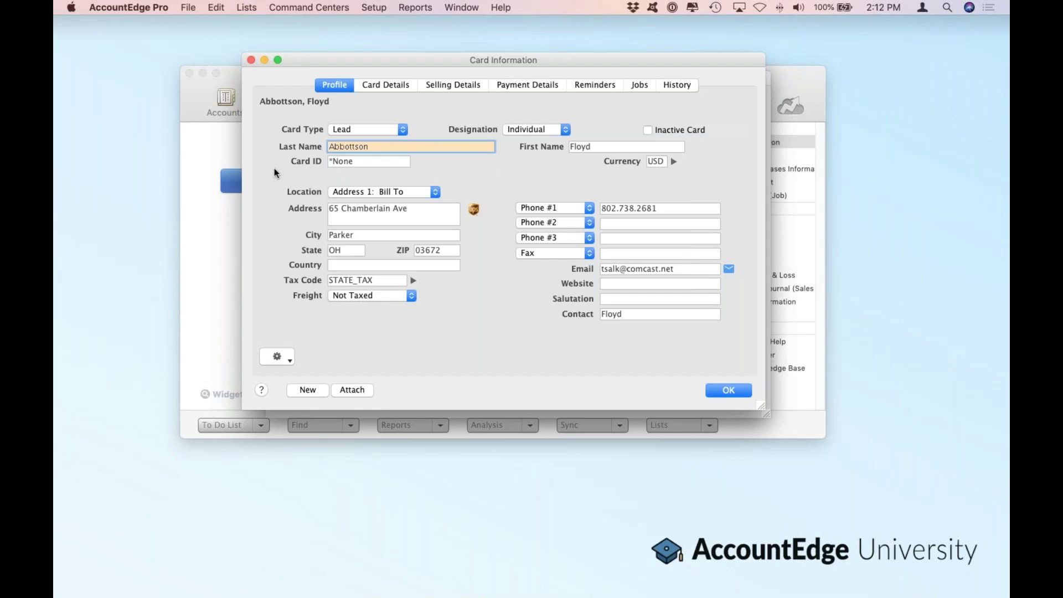
pyautogui.click(422, 191)
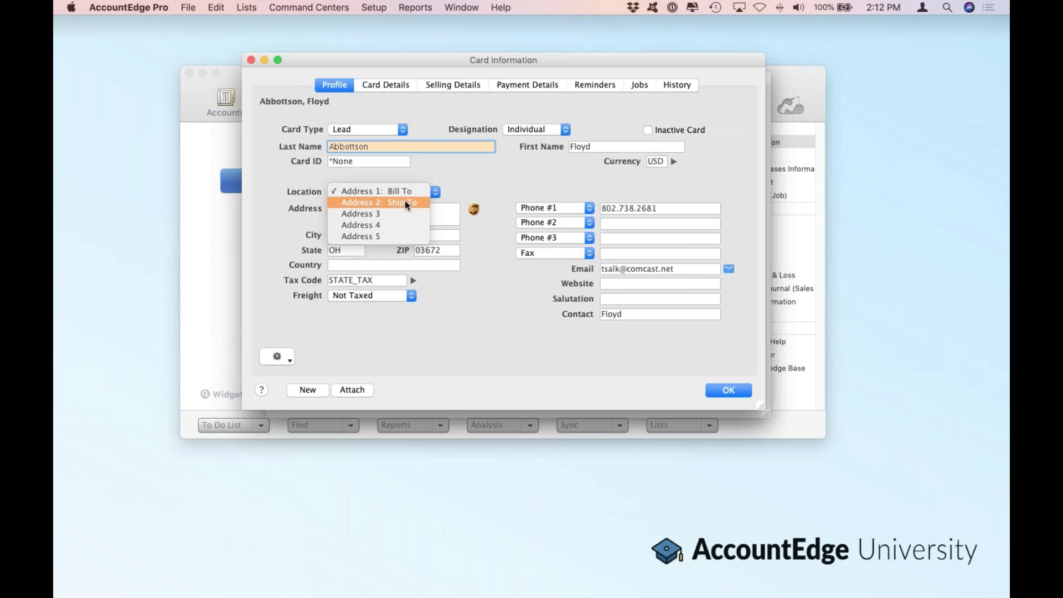
pyautogui.click(404, 203)
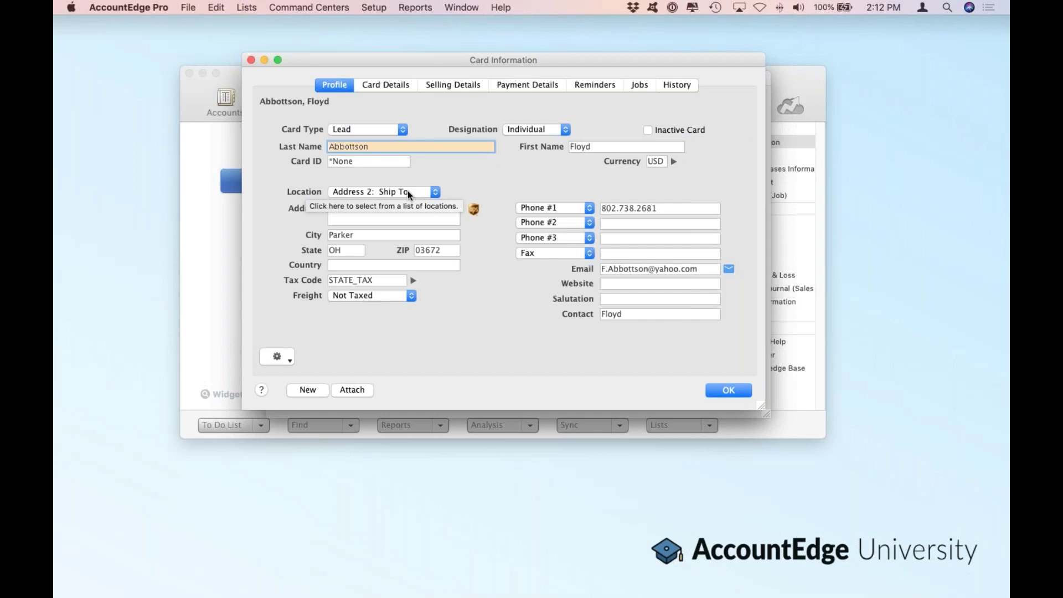
pyautogui.click(408, 191)
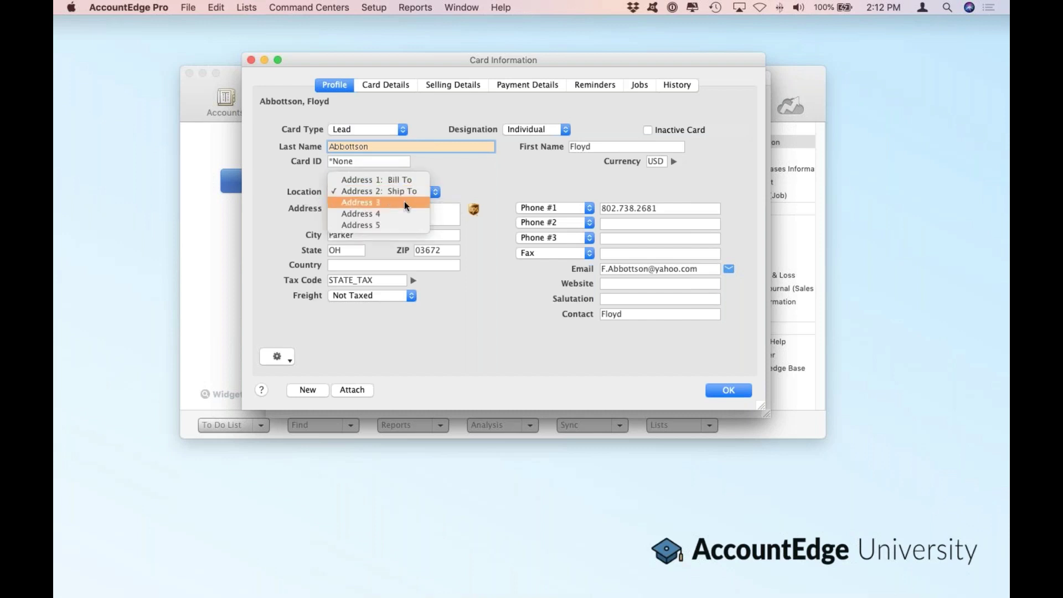
pyautogui.click(405, 203)
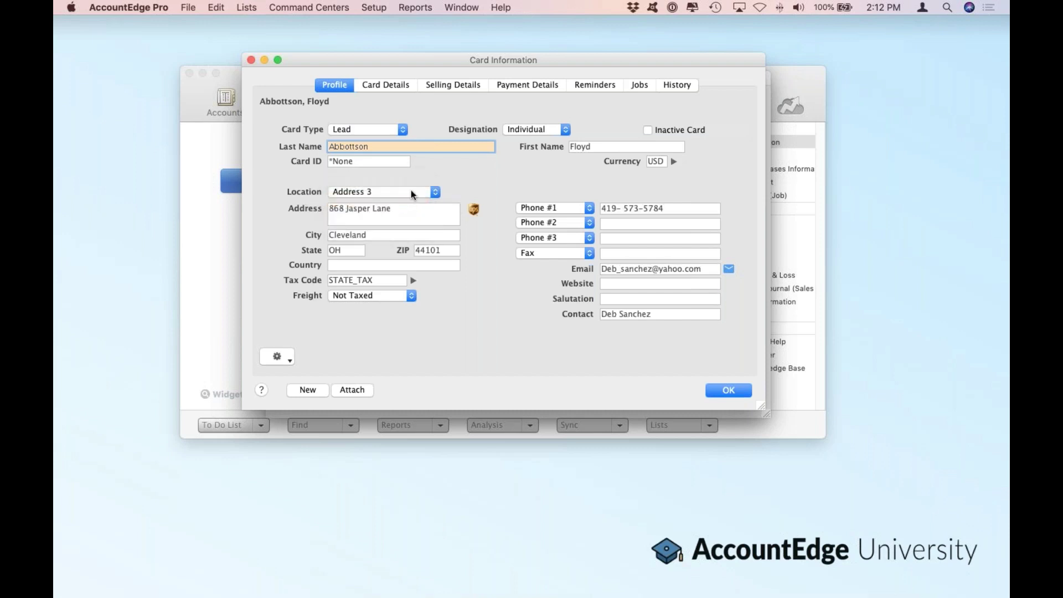
pyautogui.click(411, 190)
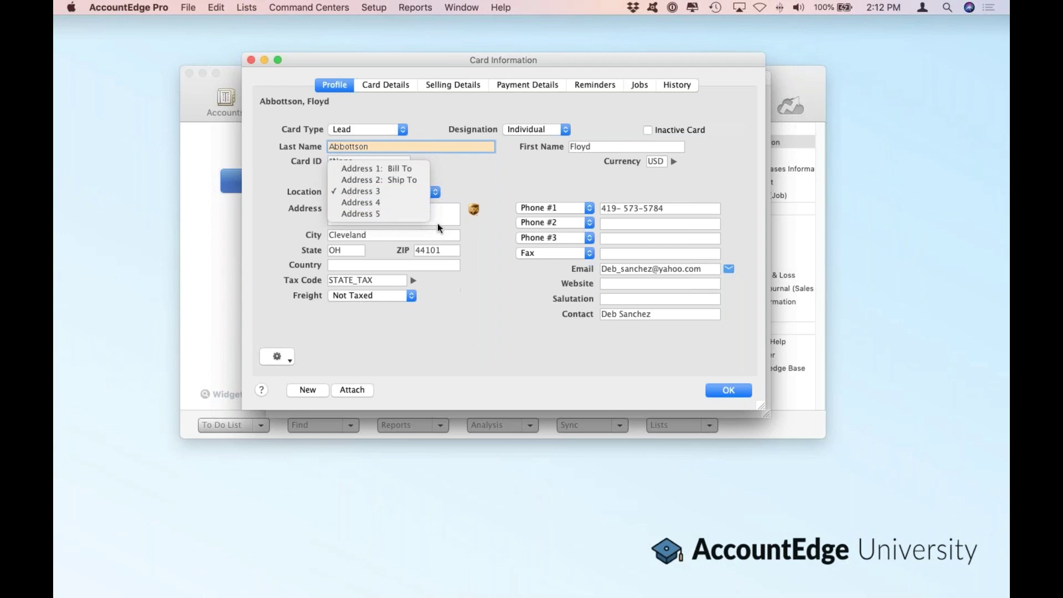
pyautogui.click(404, 203)
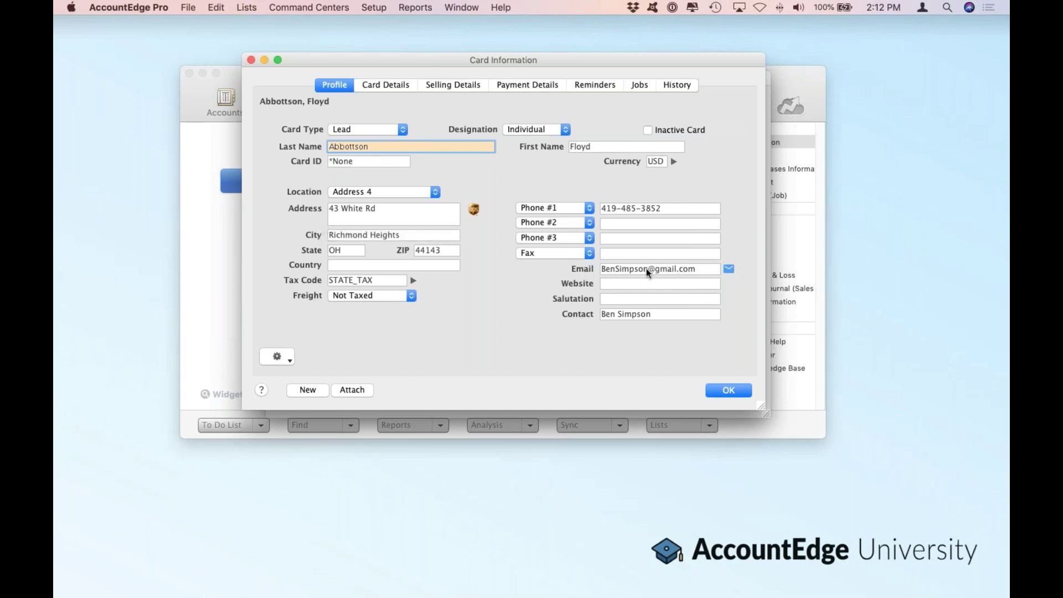
pyautogui.click(625, 271)
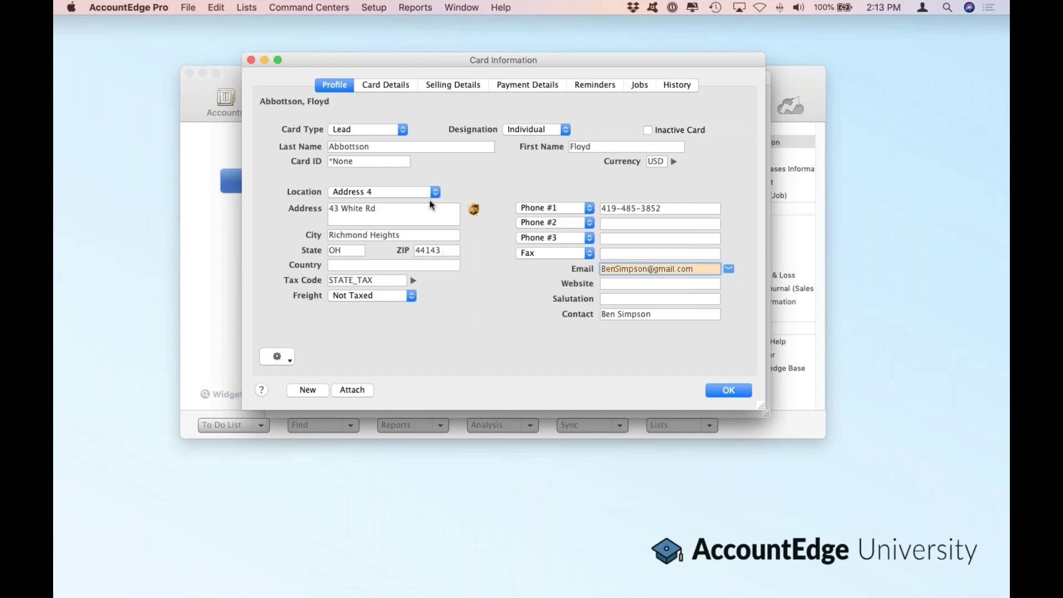
pyautogui.click(384, 86)
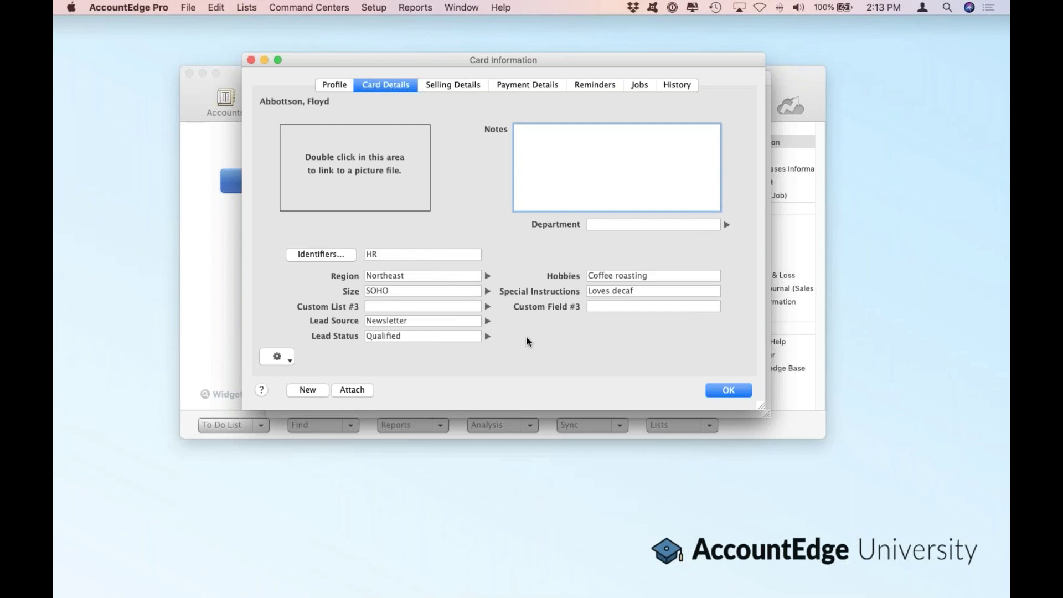
# Review the choices available for Region and Size in the lead's card details.
pyautogui.click(441, 275)
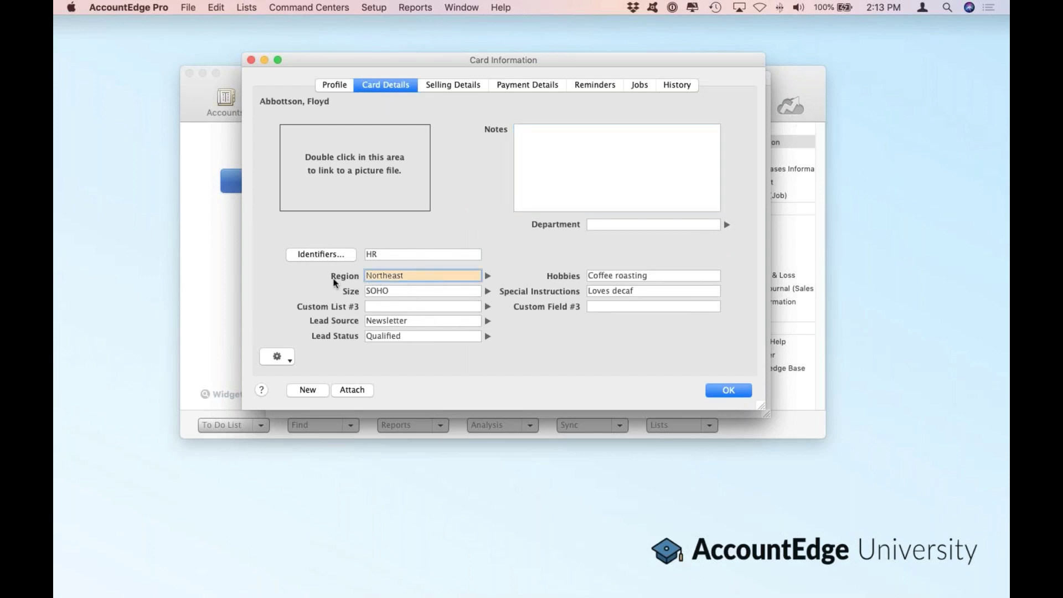
pyautogui.click(487, 276)
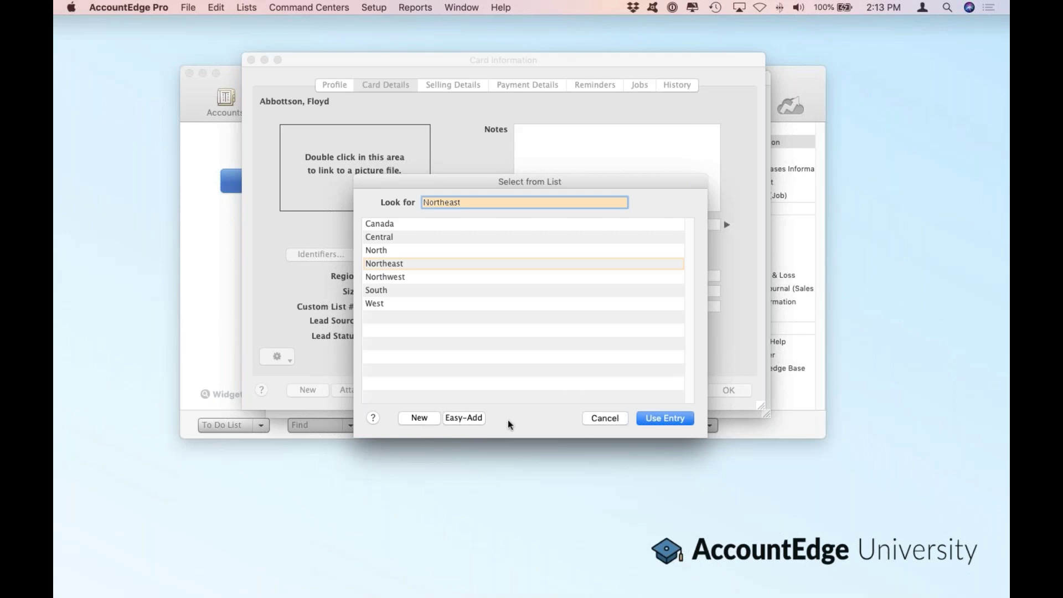
pyautogui.click(652, 418)
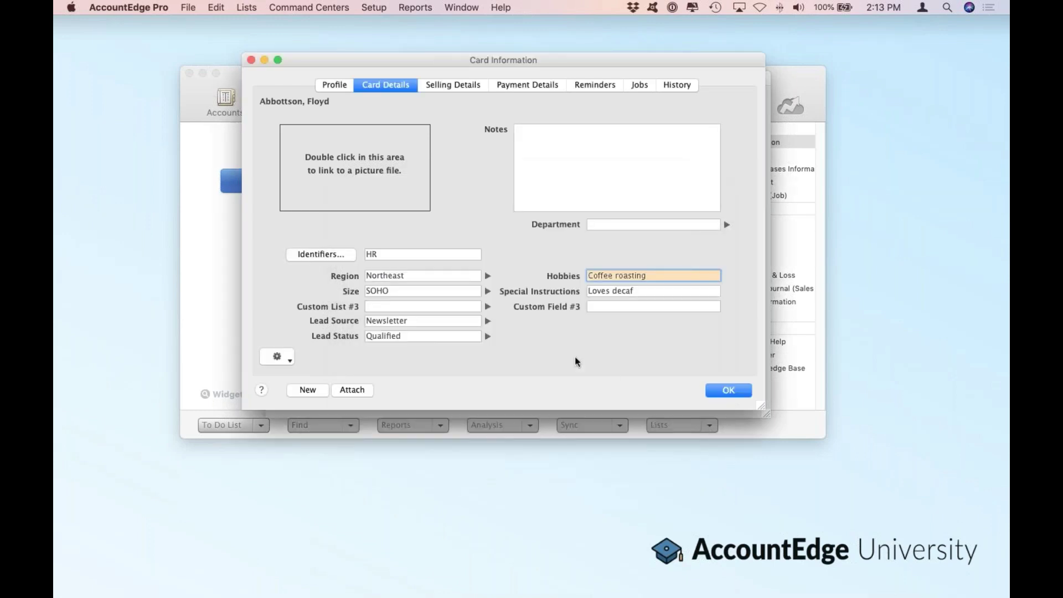
pyautogui.click(401, 290)
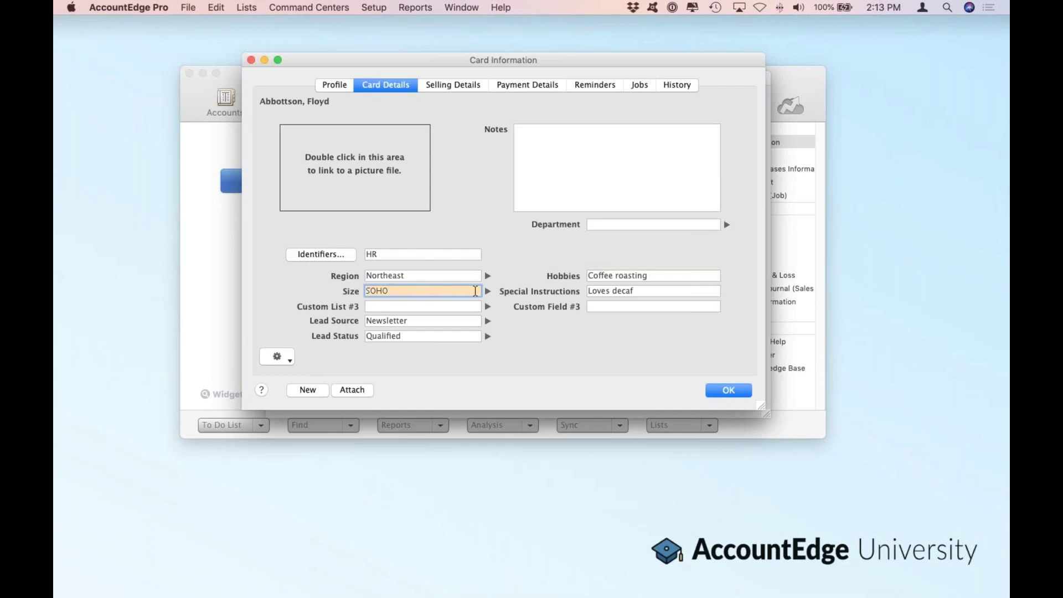
pyautogui.click(488, 291)
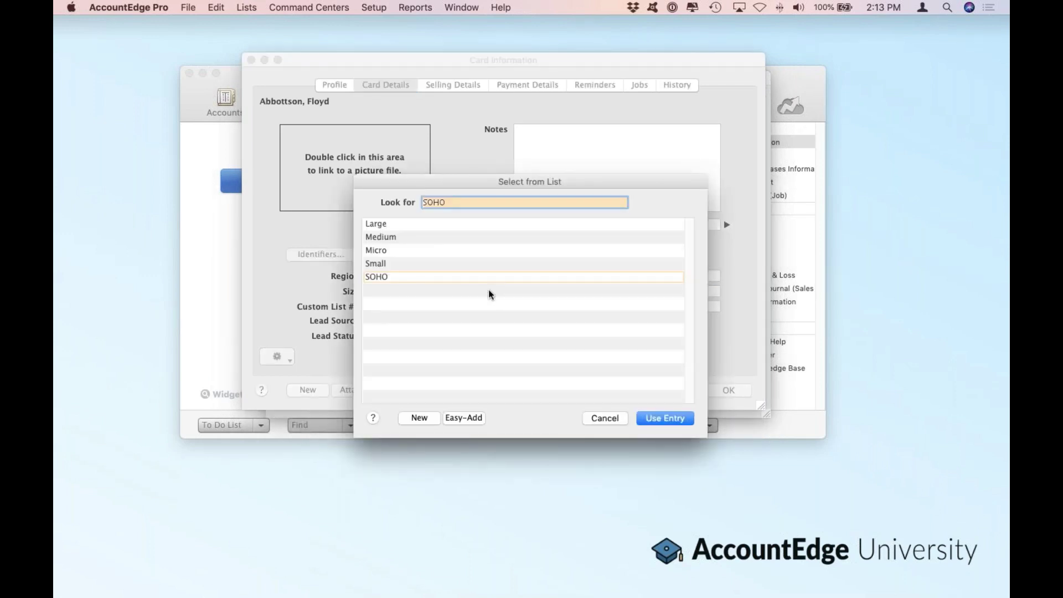
pyautogui.click(596, 419)
# Examine the lead's Custom List #3 and custom fields, and review the available Lead Source choices without changing the selection.
pyautogui.click(375, 307)
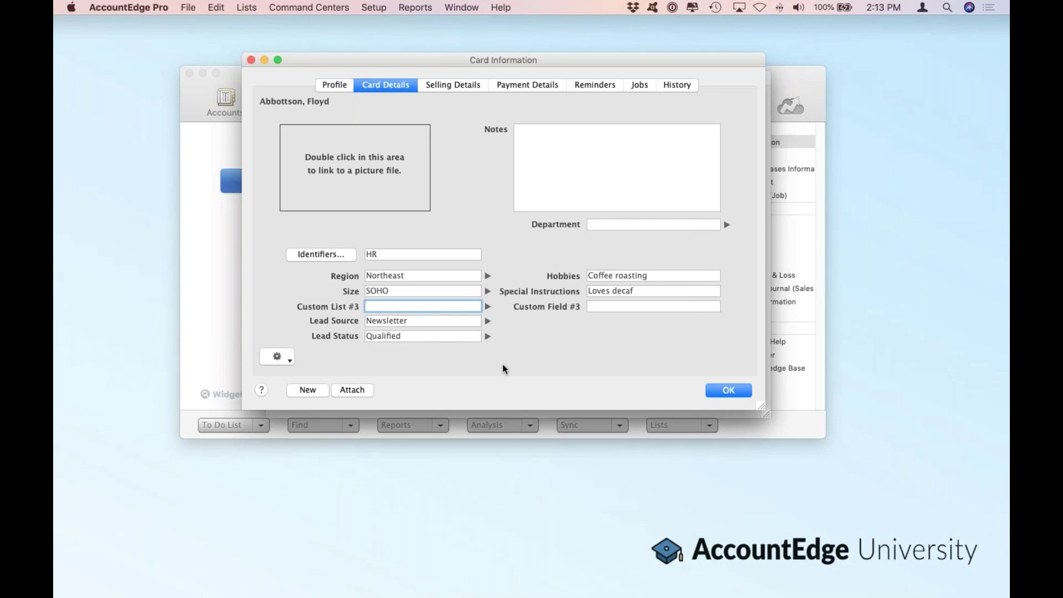
pyautogui.click(667, 277)
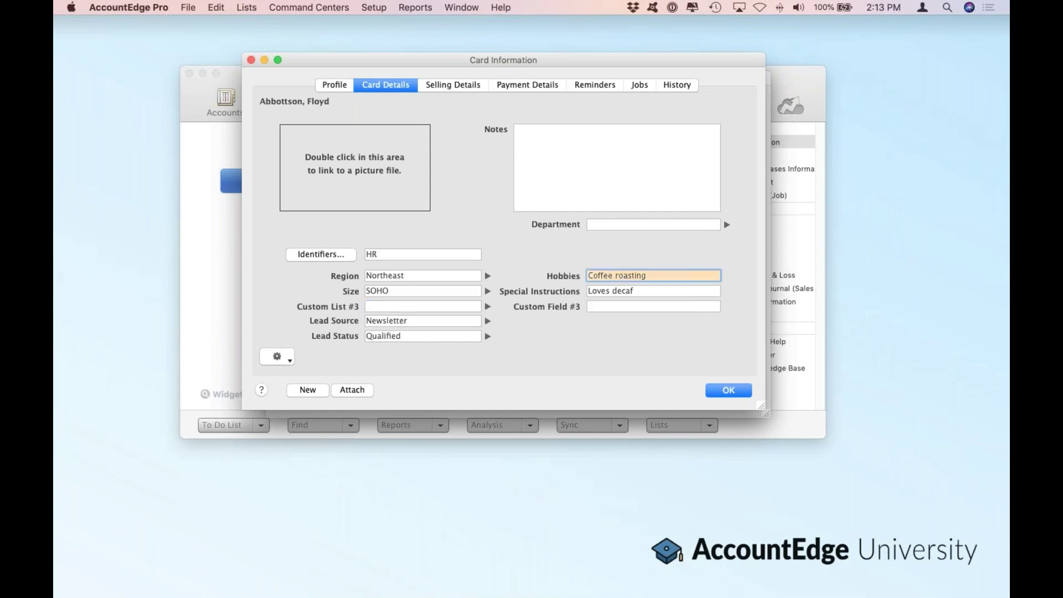
pyautogui.click(667, 290)
pyautogui.click(630, 307)
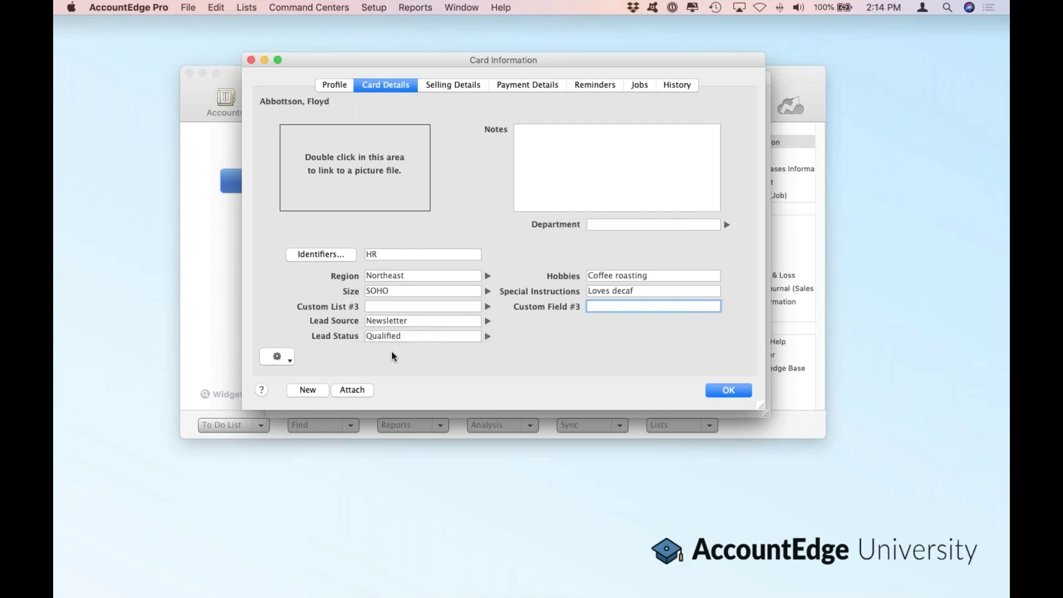
pyautogui.click(486, 322)
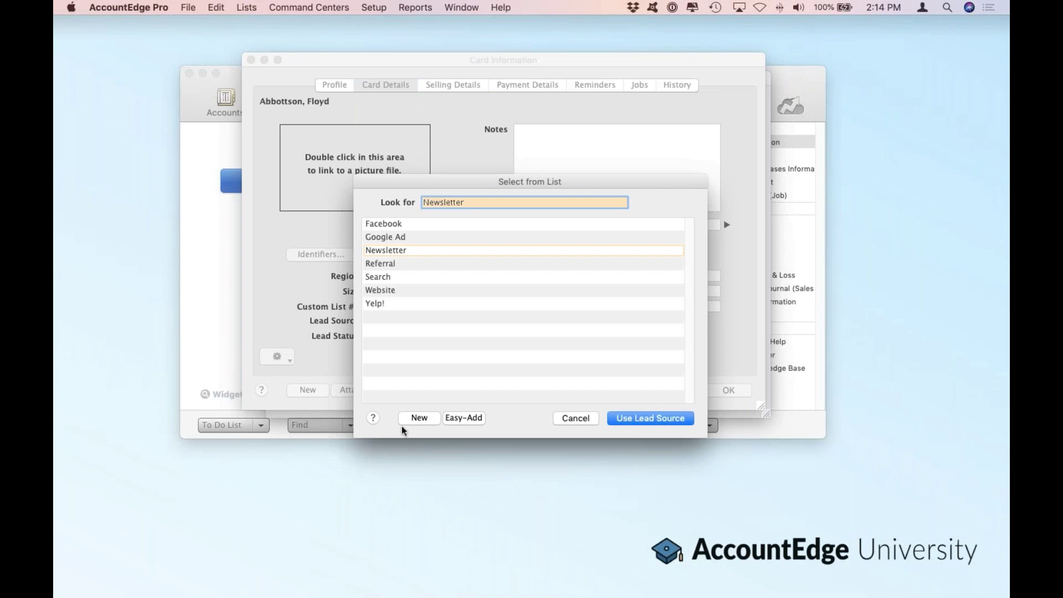
pyautogui.click(567, 419)
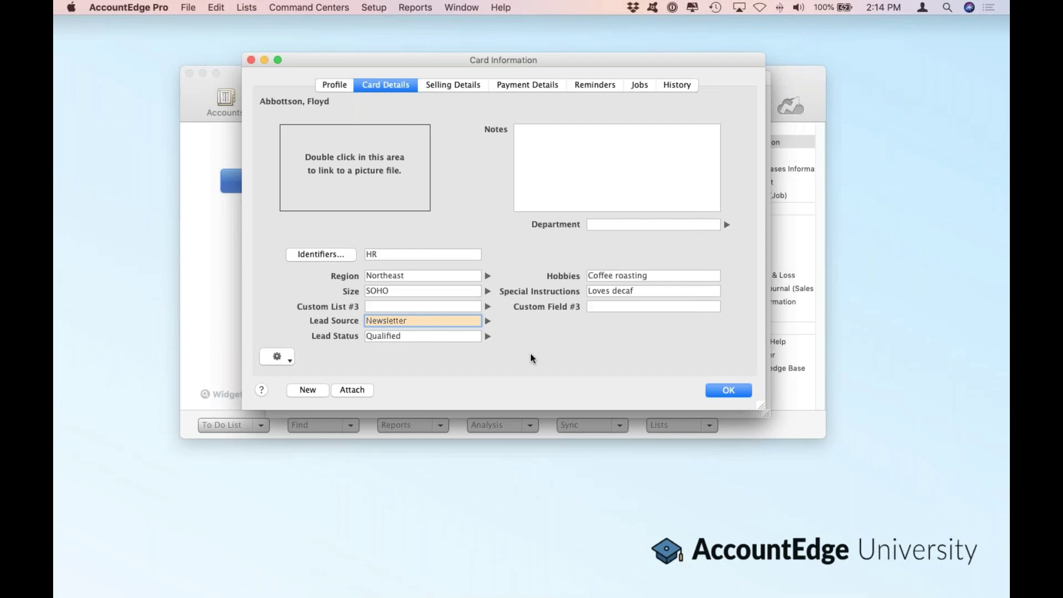
# Examine the lead's selling details with its income account, payment details, reminders and jobs.
pyautogui.click(455, 84)
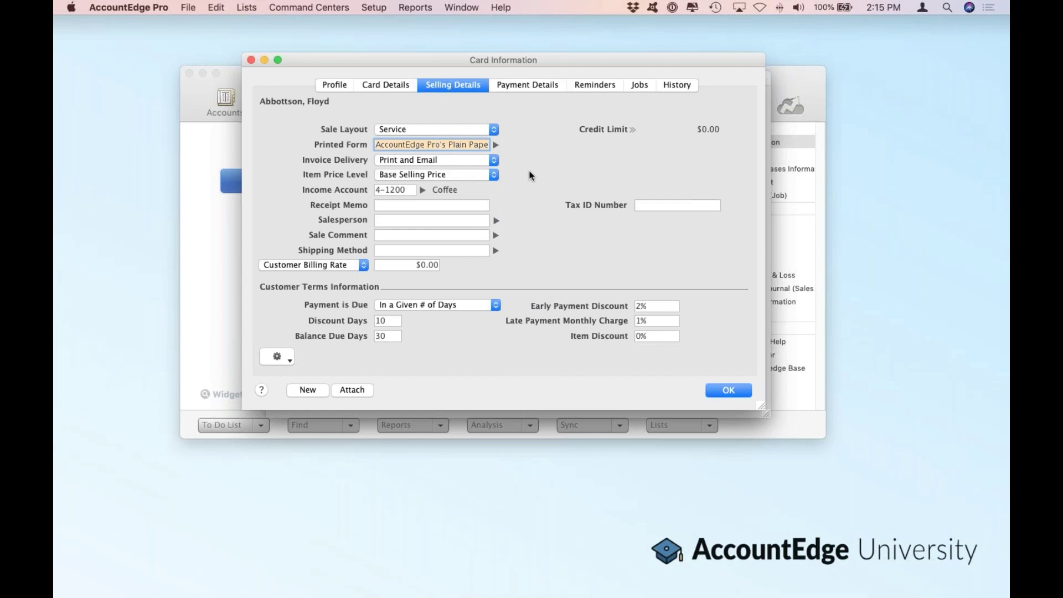
pyautogui.click(402, 192)
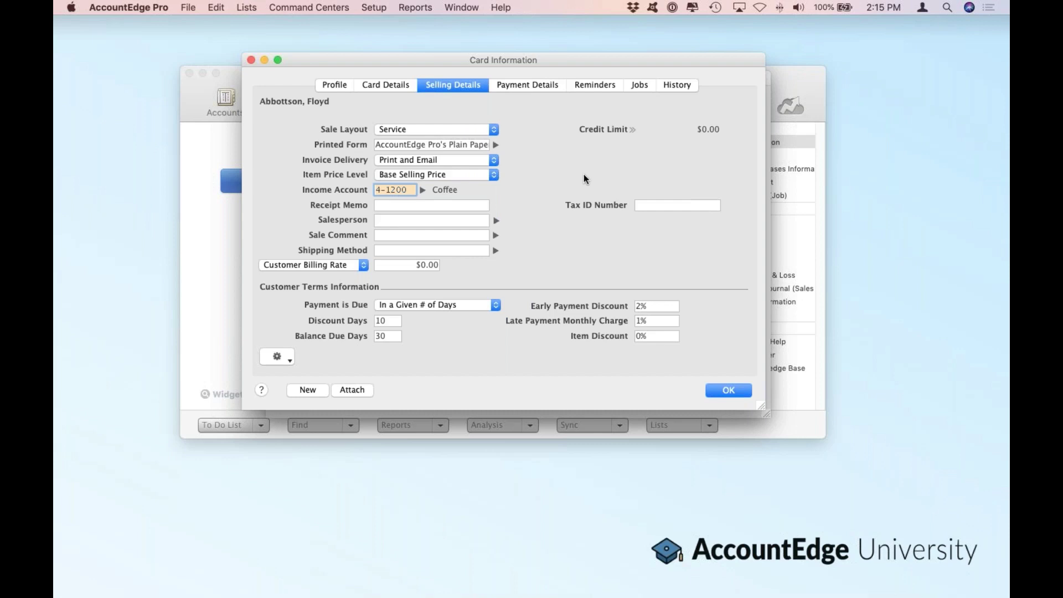
pyautogui.click(517, 84)
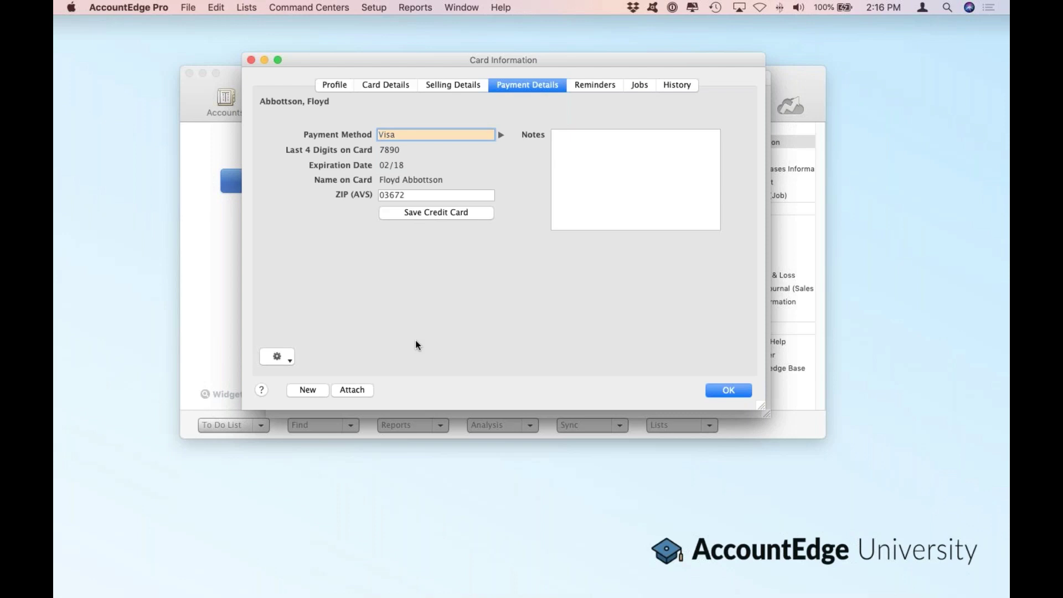
pyautogui.click(589, 87)
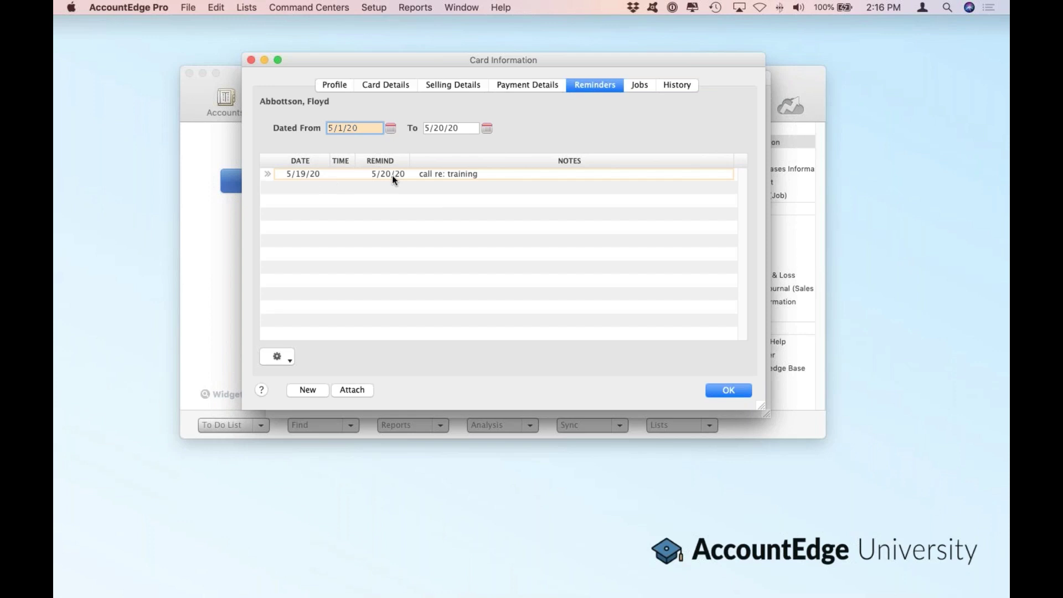
pyautogui.click(635, 89)
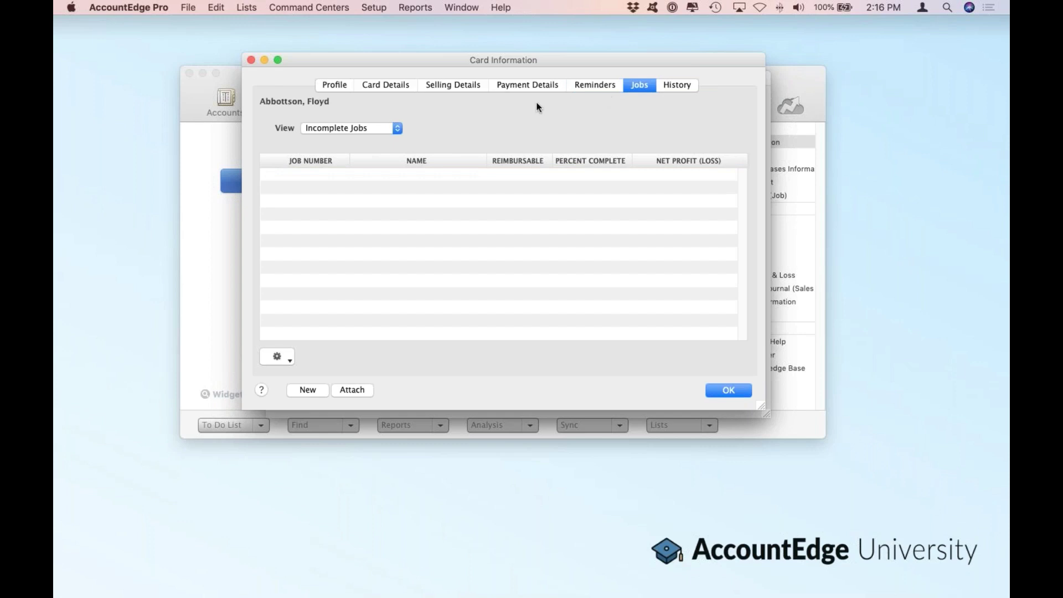
# Open the quote dated 11/15/20 from the lead's history and create an order from it.
pyautogui.click(681, 87)
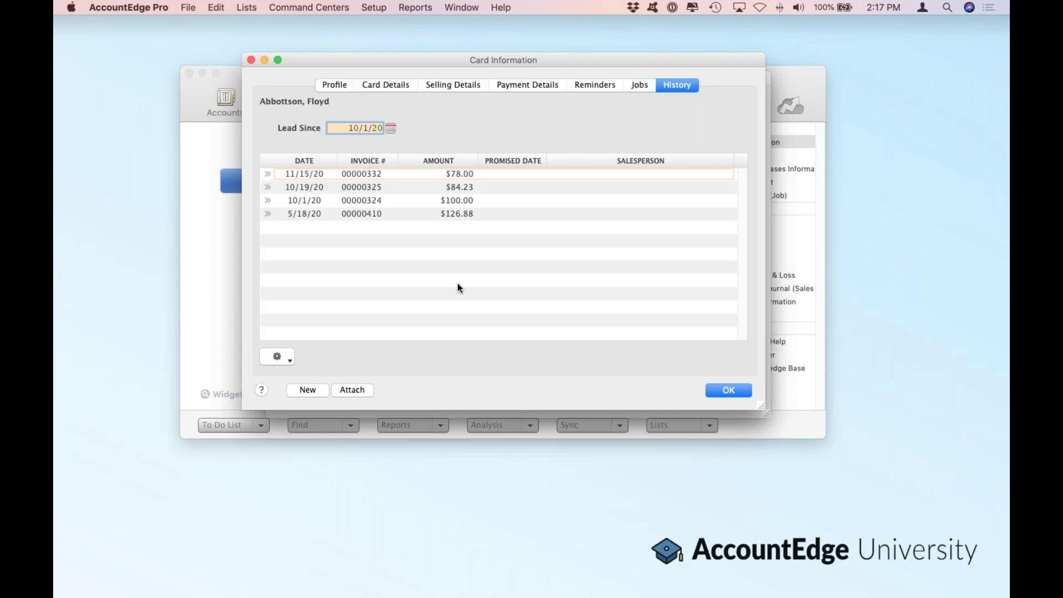
pyautogui.click(264, 174)
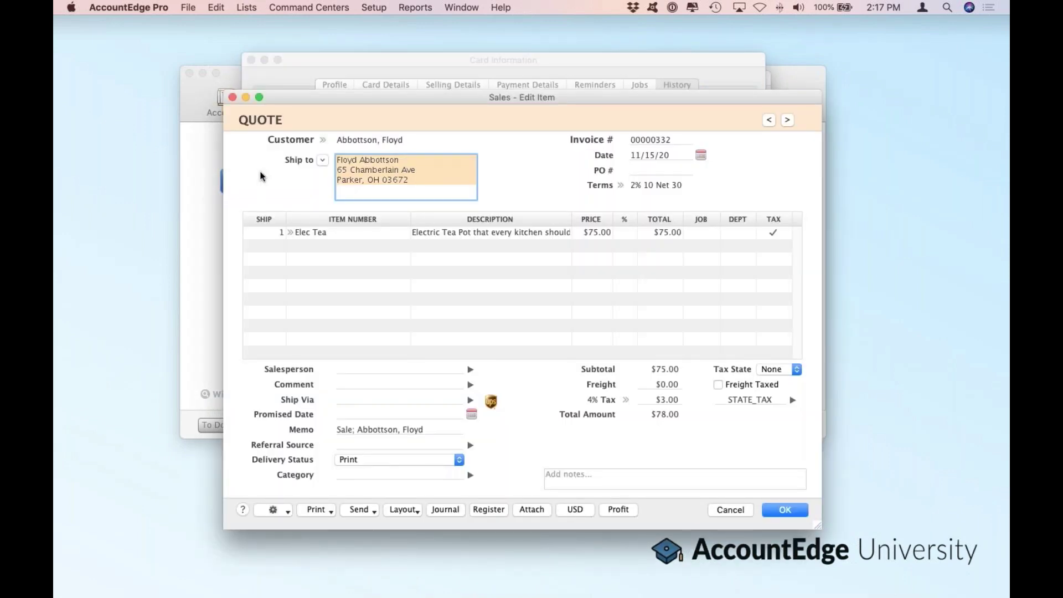
pyautogui.click(278, 512)
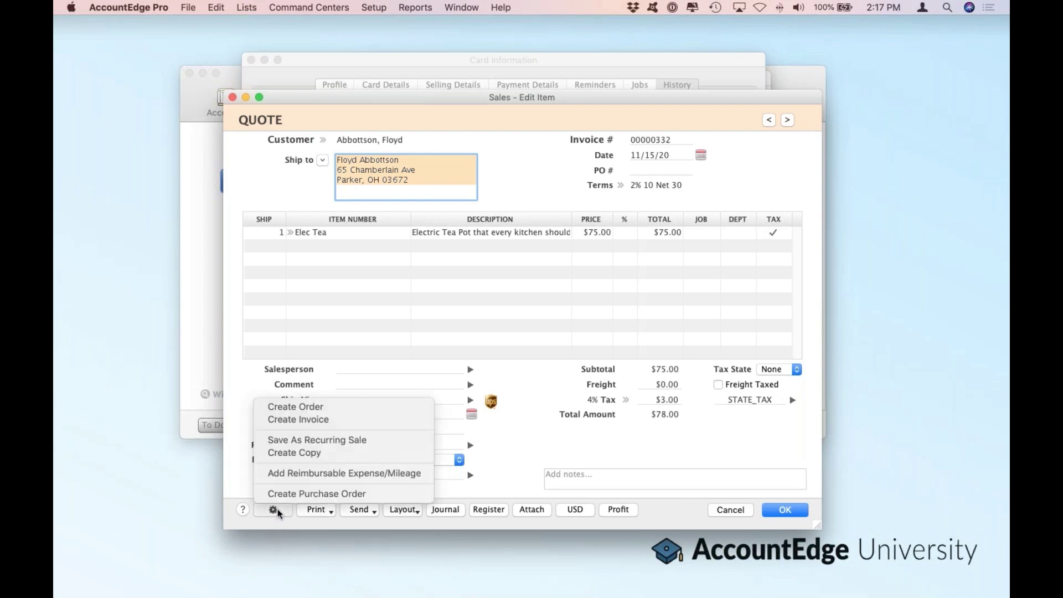
pyautogui.click(335, 407)
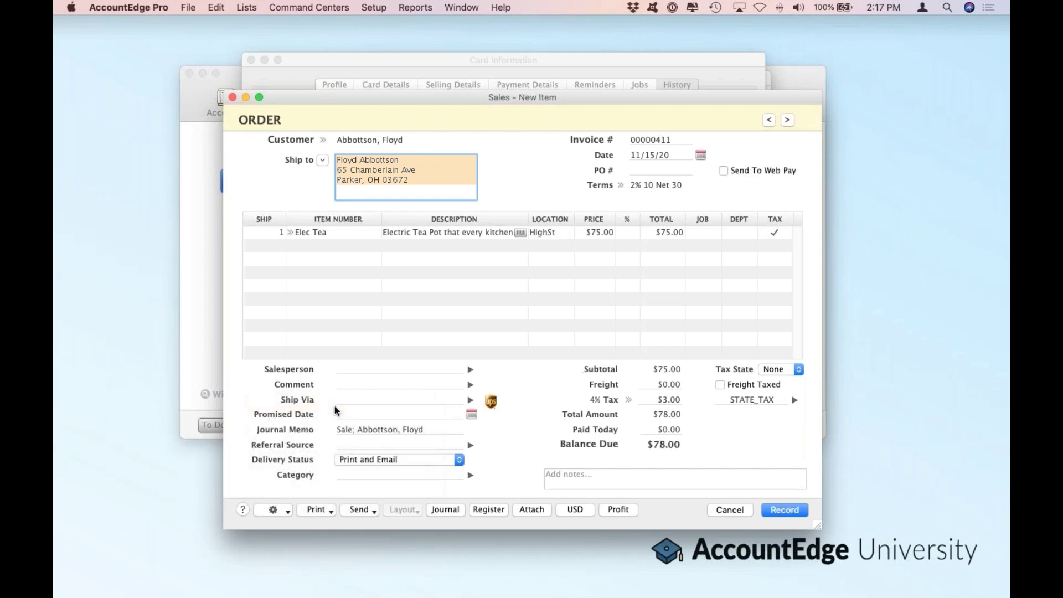
# Set the order's Paid Today amount to $50.00 and accept the Visa payment details.
pyautogui.click(664, 431)
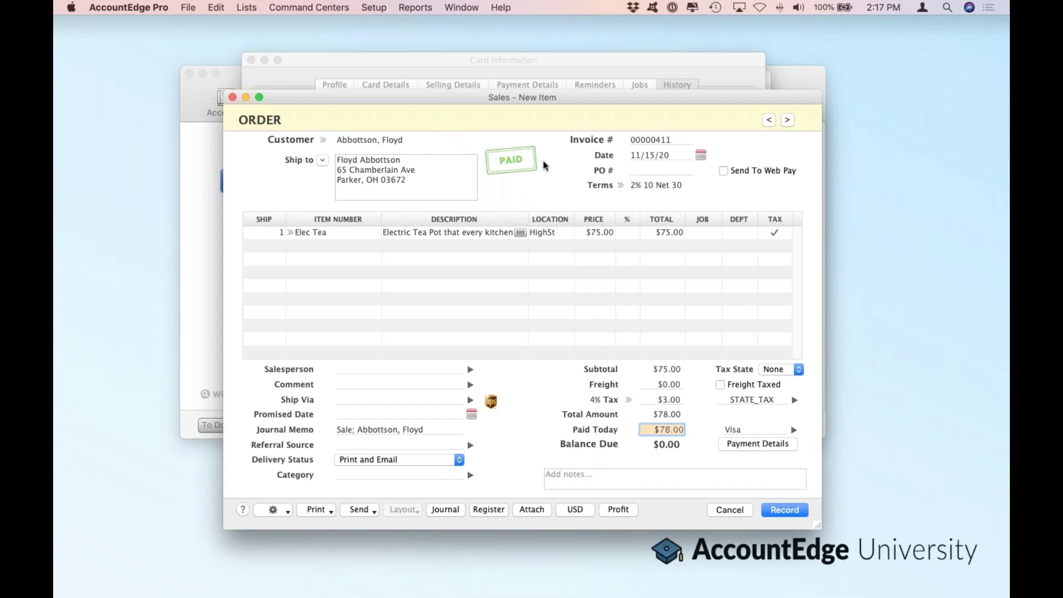
pyautogui.write('50')
pyautogui.press('Tab')
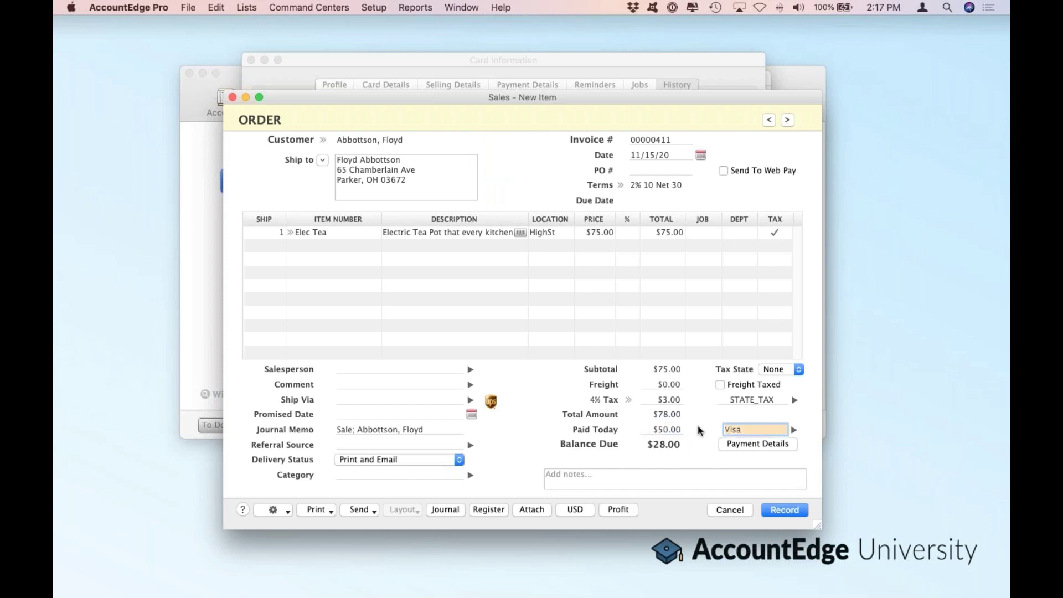
pyautogui.click(754, 443)
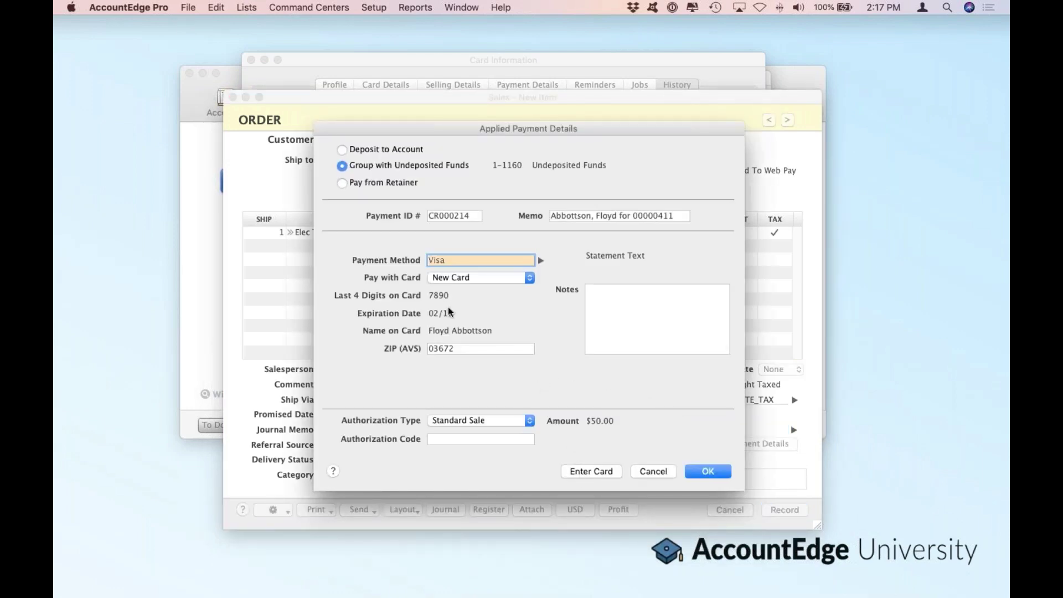
pyautogui.click(702, 476)
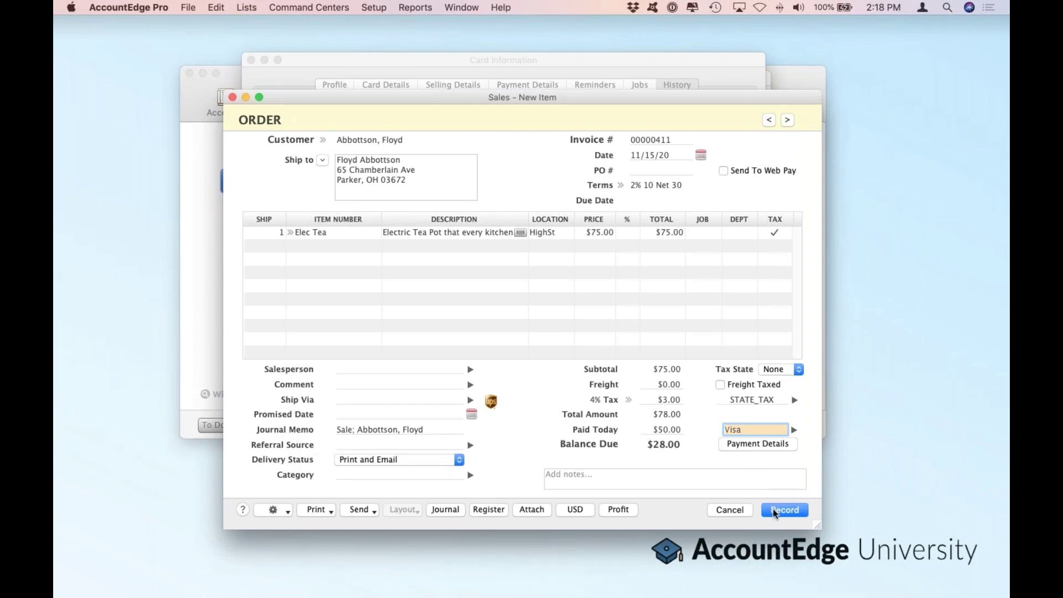
# Review the recap of the order transaction's debits and credits and close it.
pyautogui.click(216, 8)
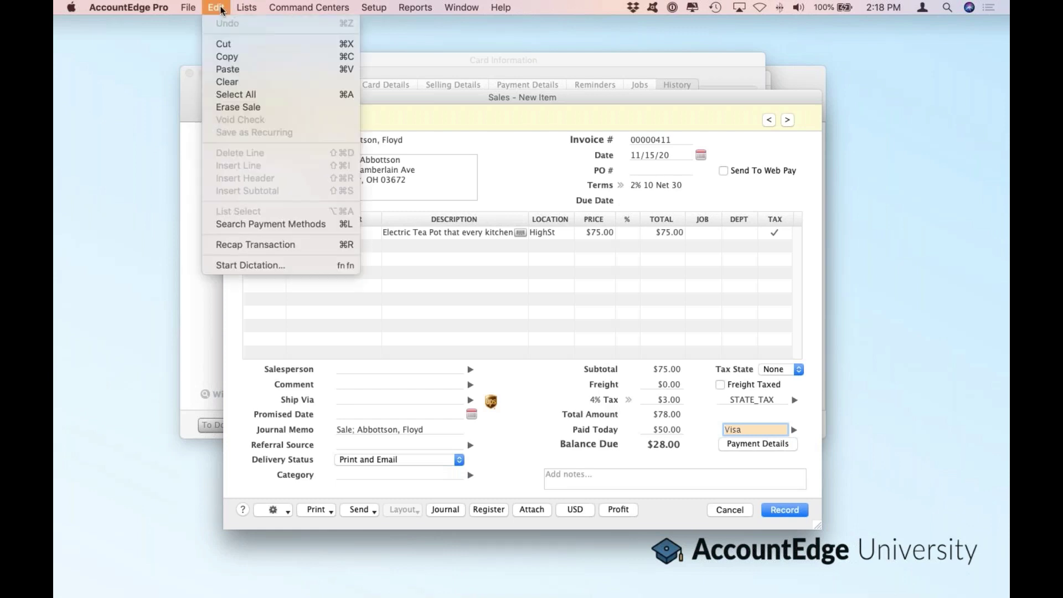
pyautogui.click(308, 245)
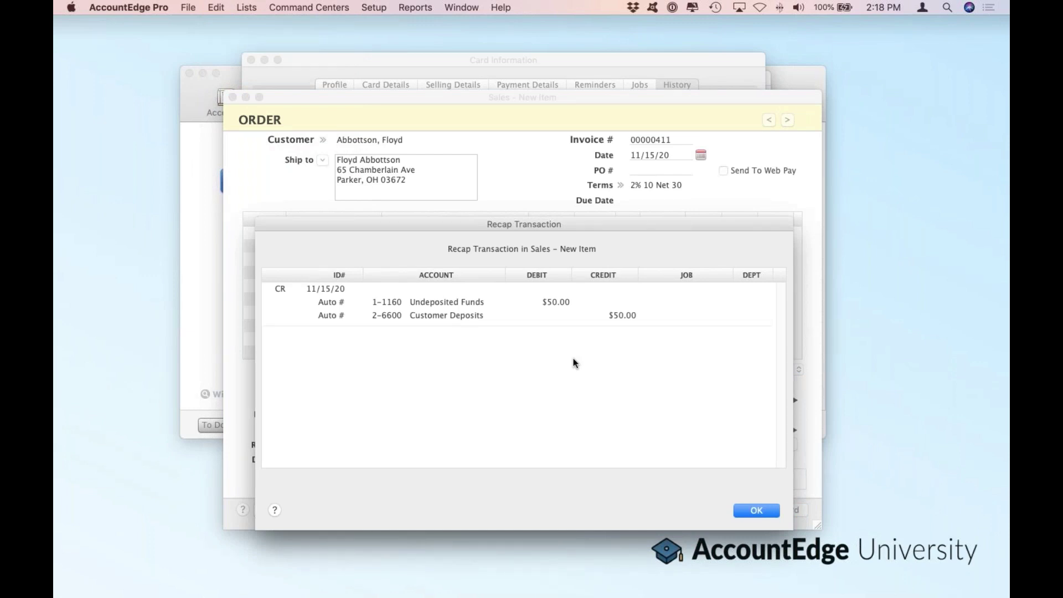
pyautogui.click(746, 506)
# Record the order without specifying serial numbers and convert the lead into a customer.
pyautogui.click(773, 510)
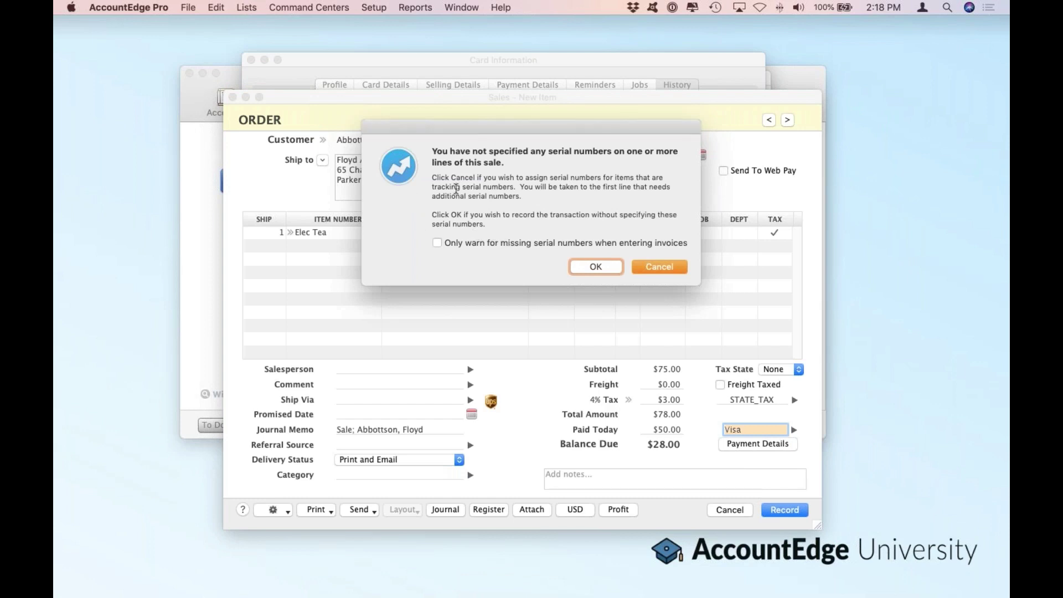
pyautogui.click(598, 265)
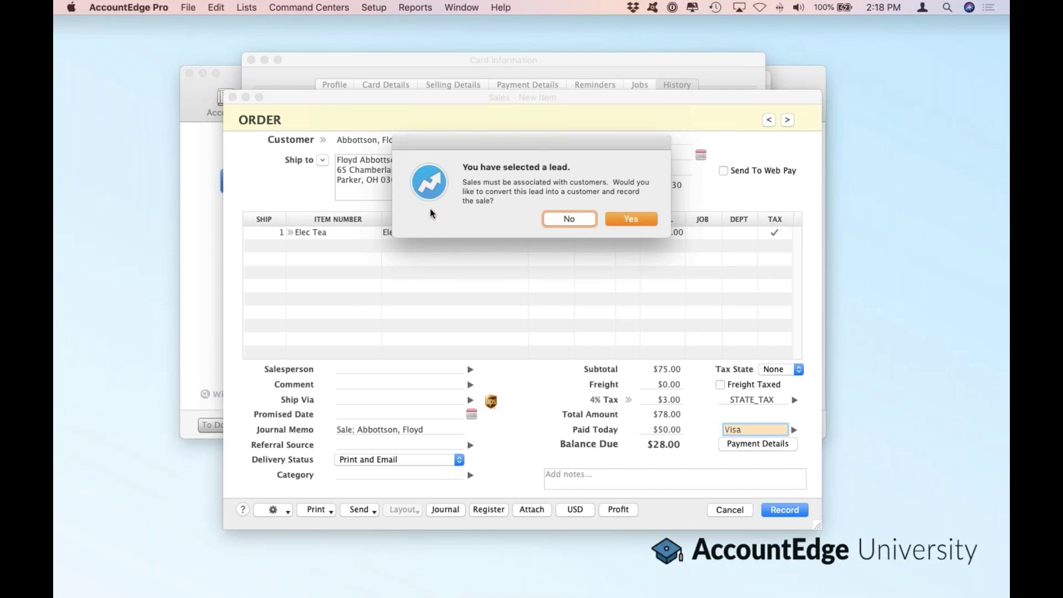
pyautogui.click(629, 220)
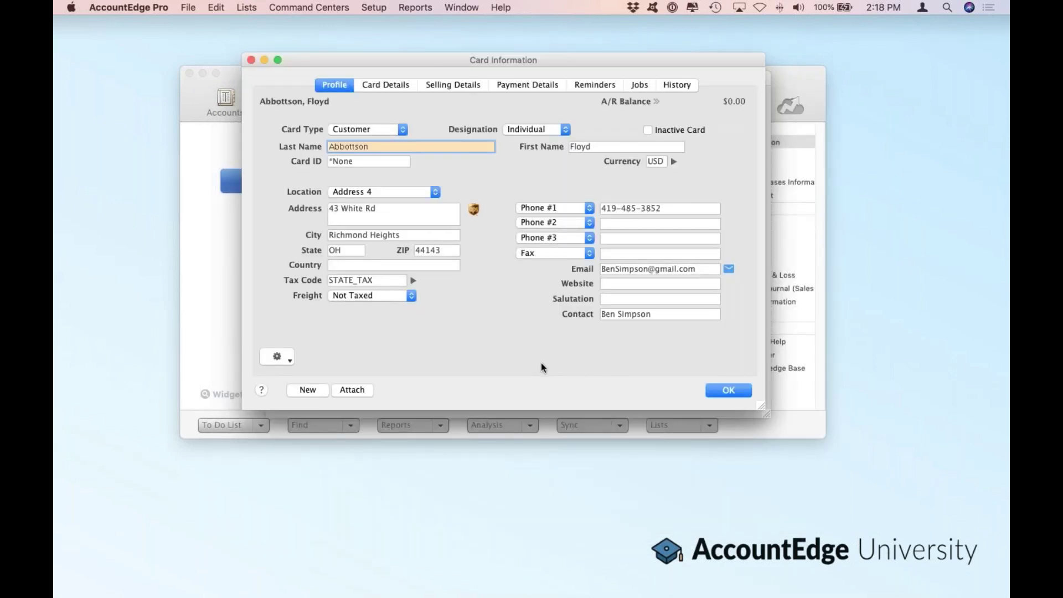
# Check the Card Type on the converted card and close the card.
pyautogui.click(371, 129)
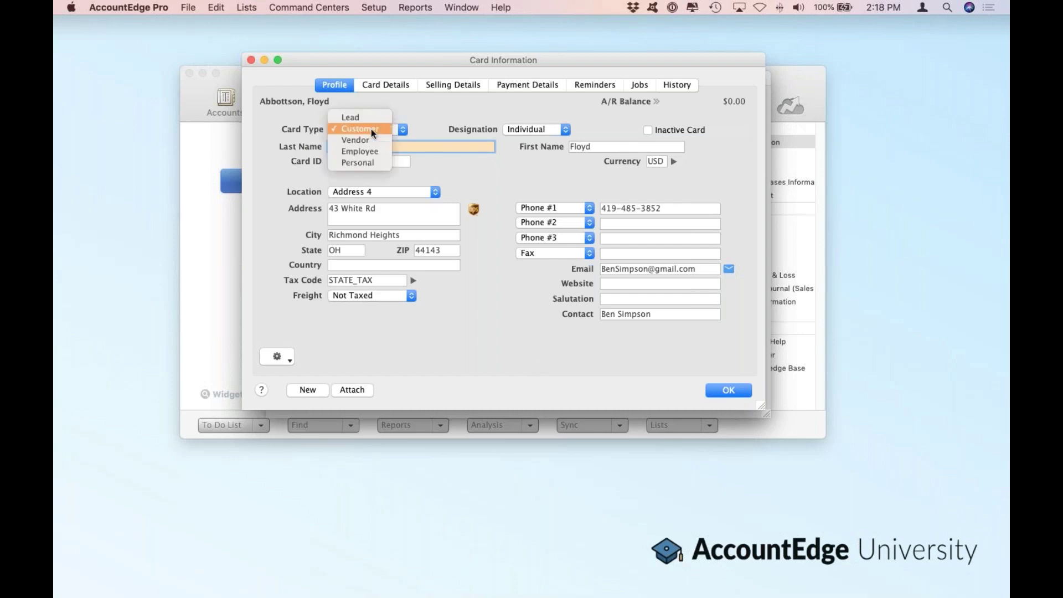
pyautogui.click(371, 129)
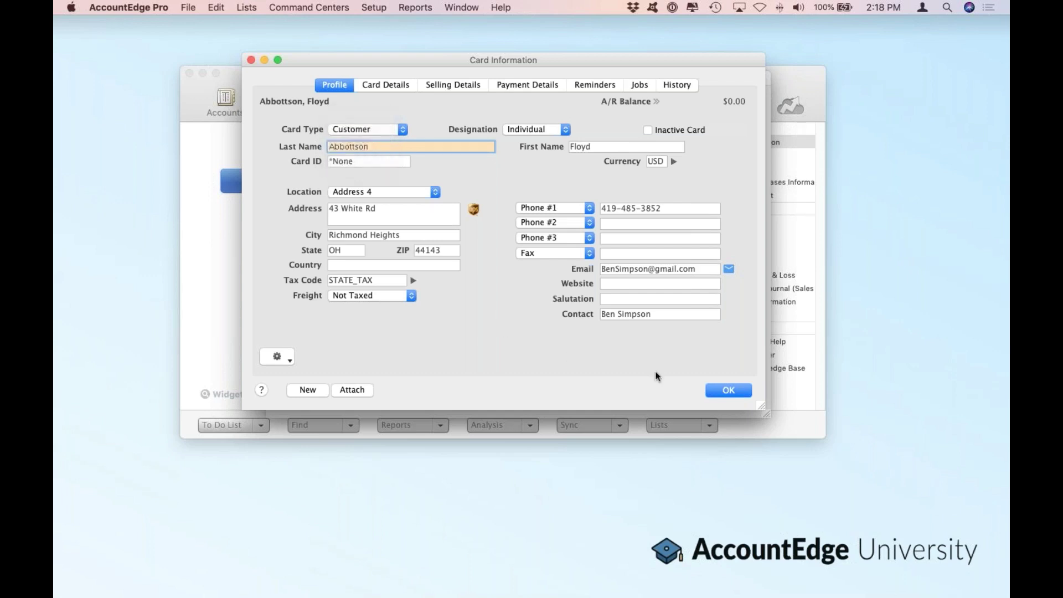
pyautogui.click(727, 390)
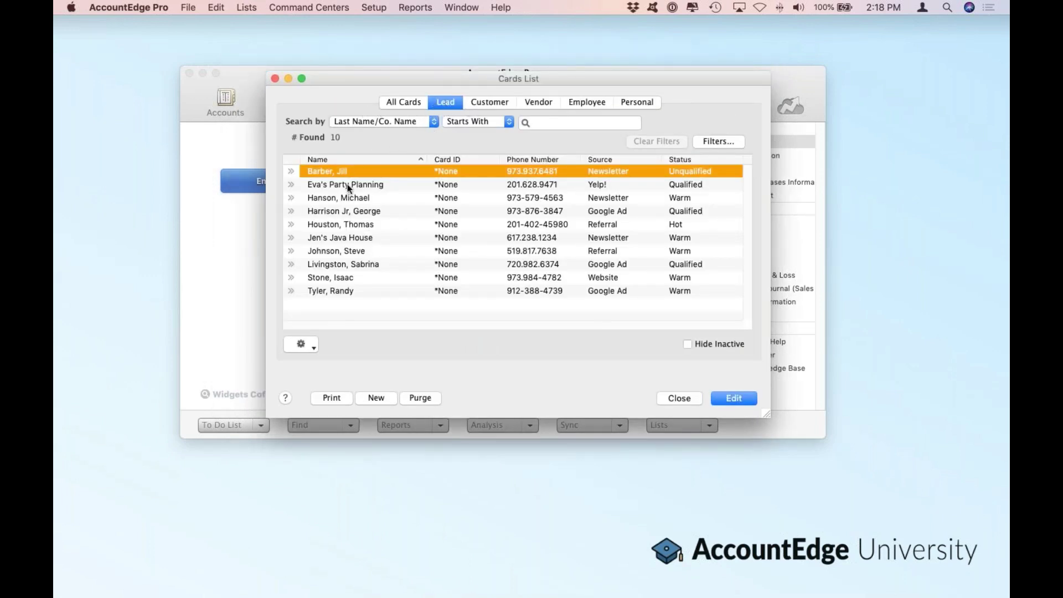
# Open the converted customer's card from the customer cards and examine its history.
pyautogui.click(487, 100)
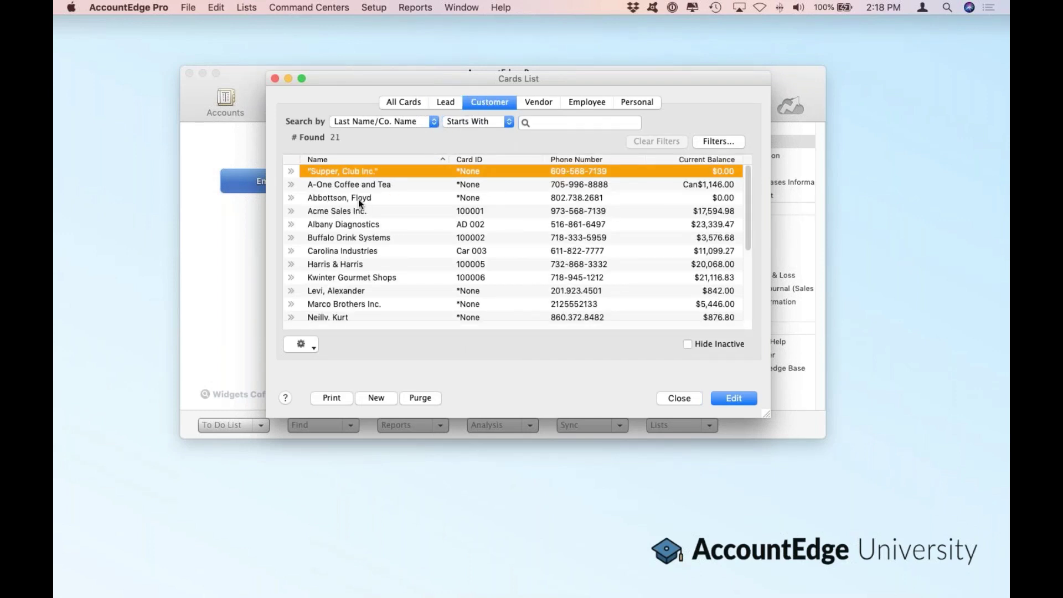
pyautogui.click(359, 200)
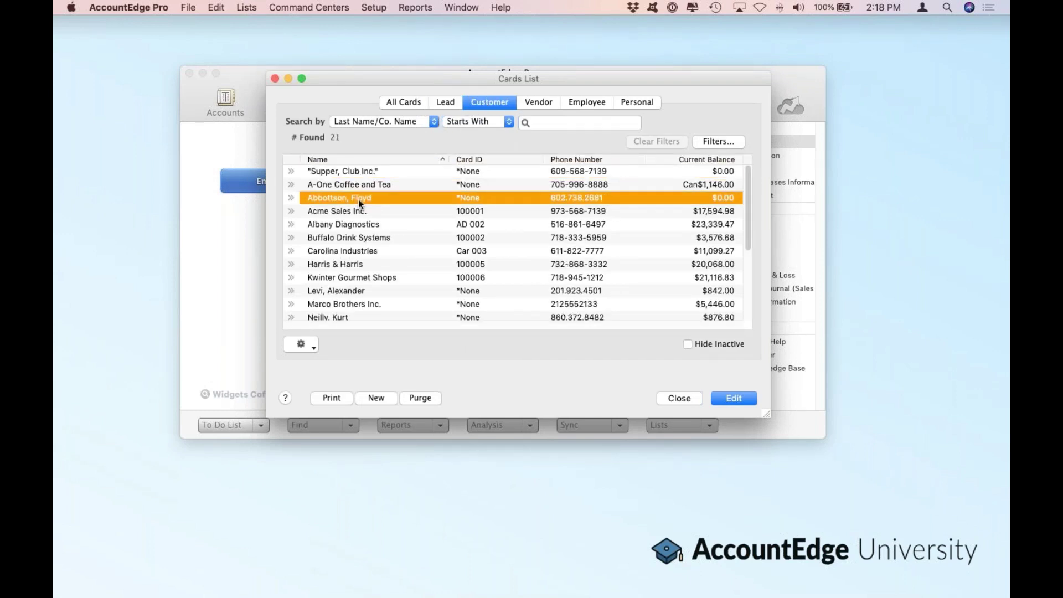
pyautogui.click(290, 198)
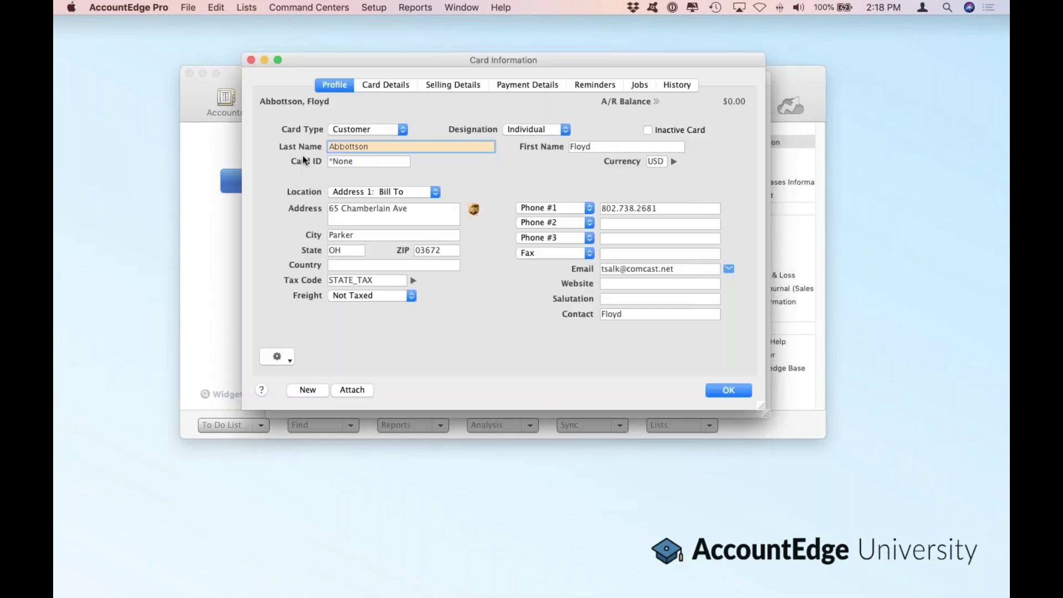
pyautogui.click(678, 86)
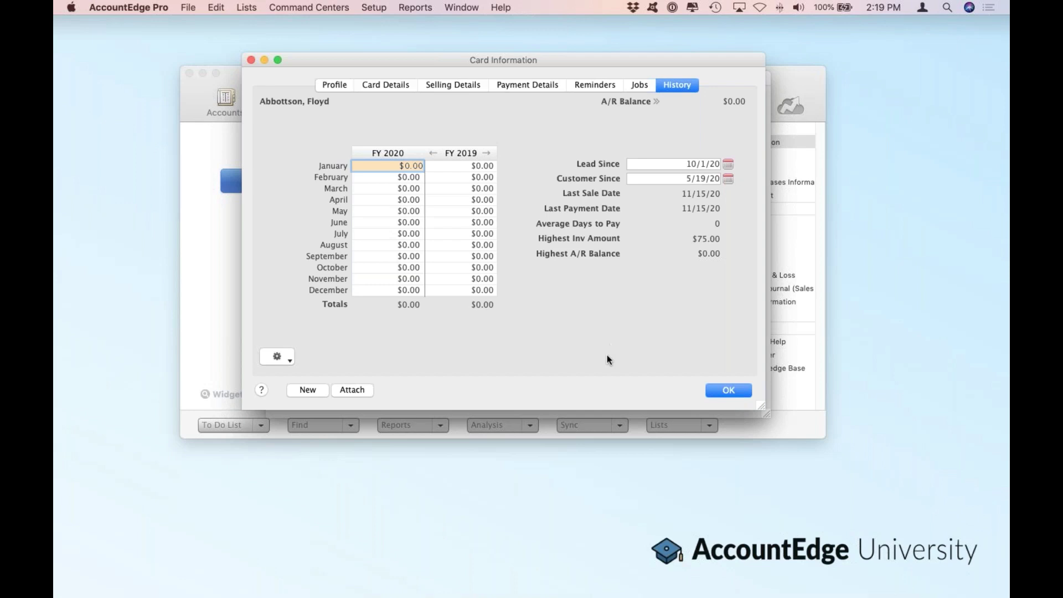
# Change the month of the customer's Lead Since date to 3, save the card and close the cards list.
pyautogui.click(648, 178)
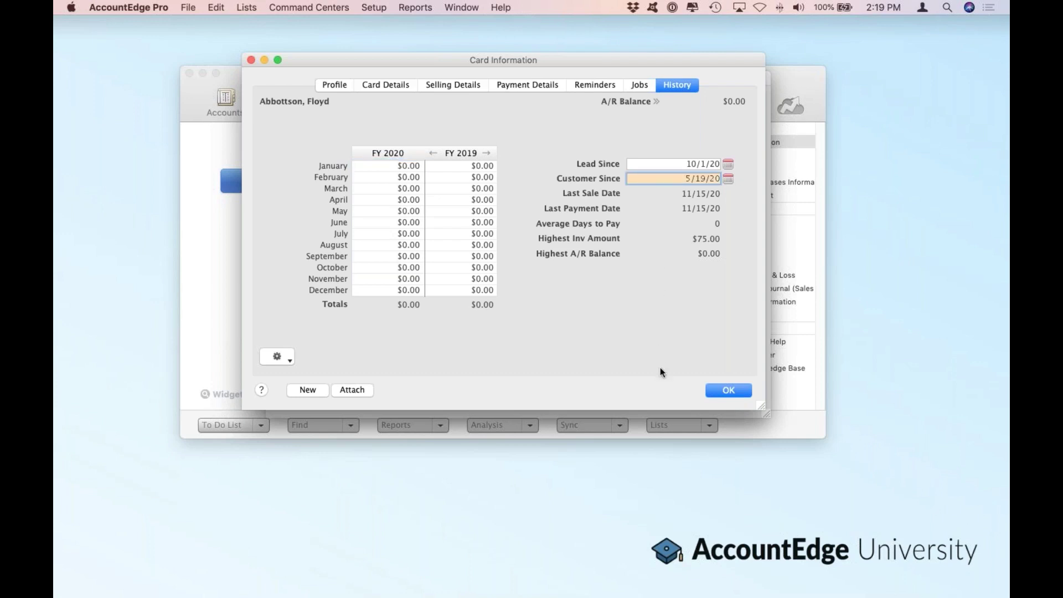
pyautogui.click(684, 164)
pyautogui.click(699, 165)
pyautogui.press('BackSpace')
pyautogui.press('BackSpace')
pyautogui.press('BackSpace')
pyautogui.write('3/')
pyautogui.press('Tab')
pyautogui.click(720, 390)
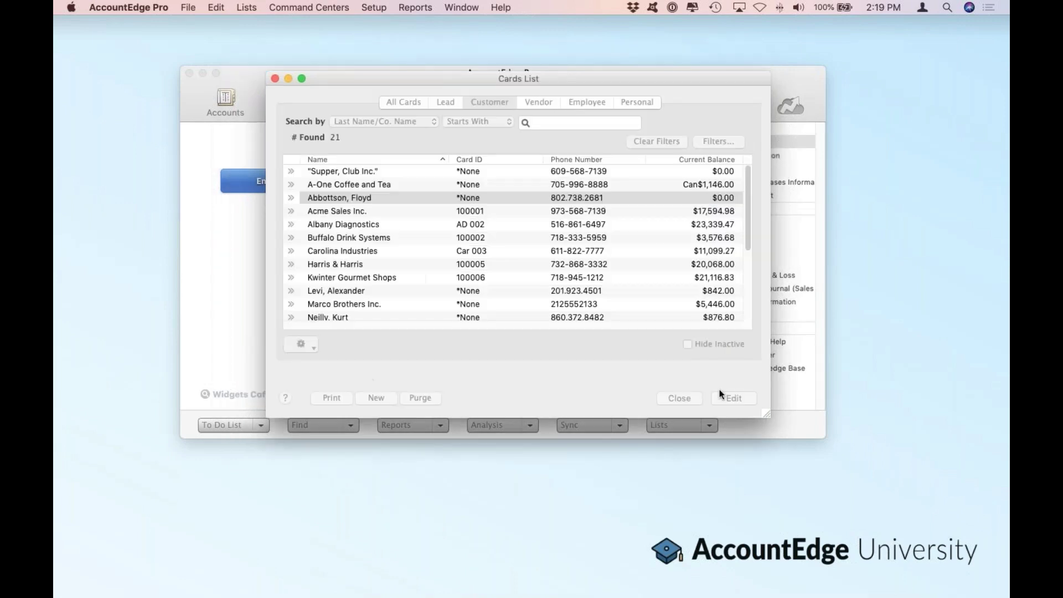
pyautogui.click(673, 397)
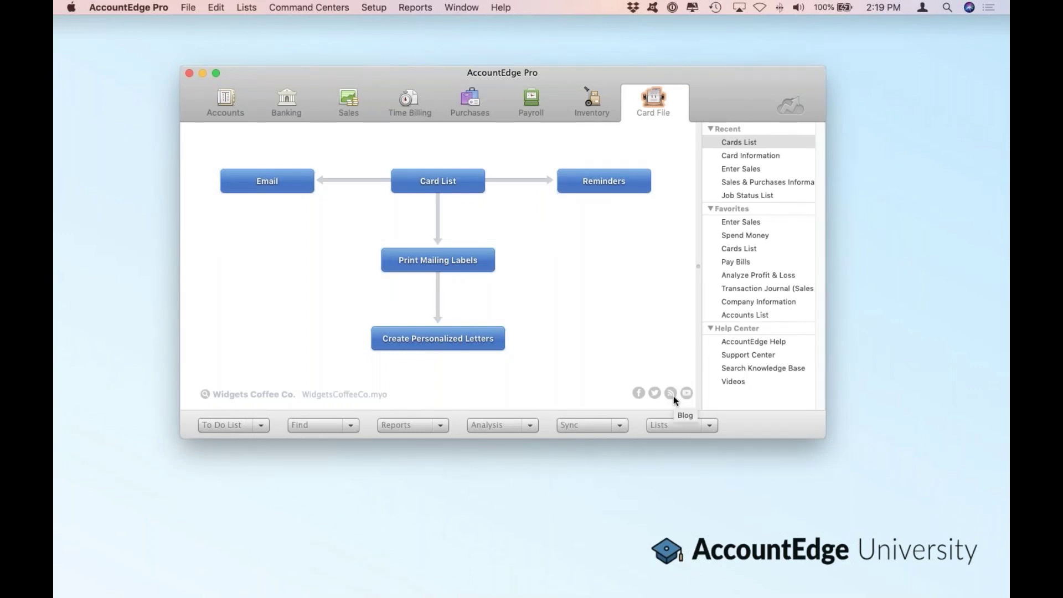
# Start a new sale and set its type to Invoice.
pyautogui.click(348, 102)
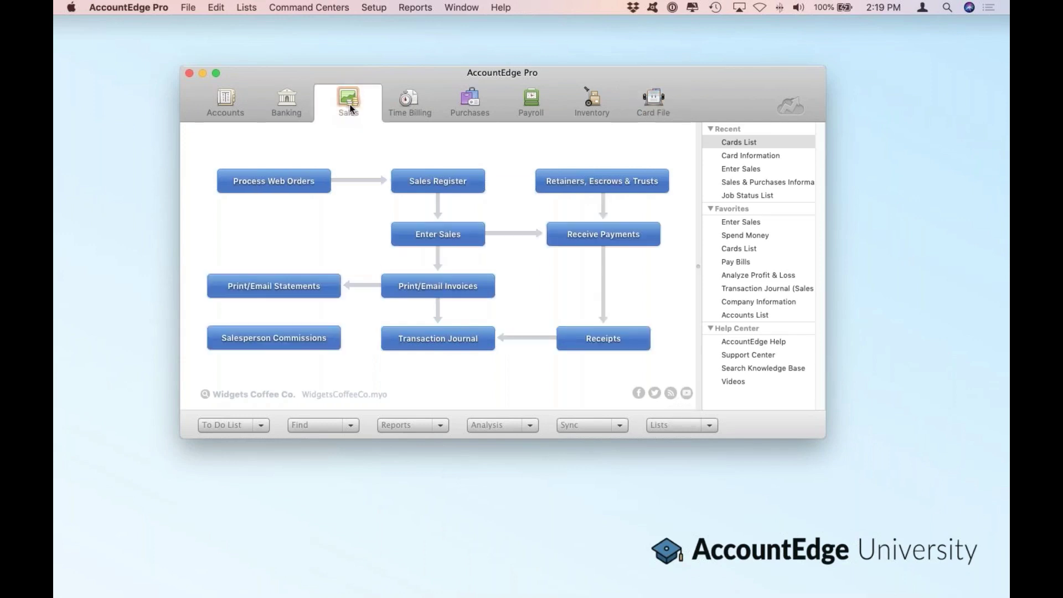
pyautogui.click(403, 234)
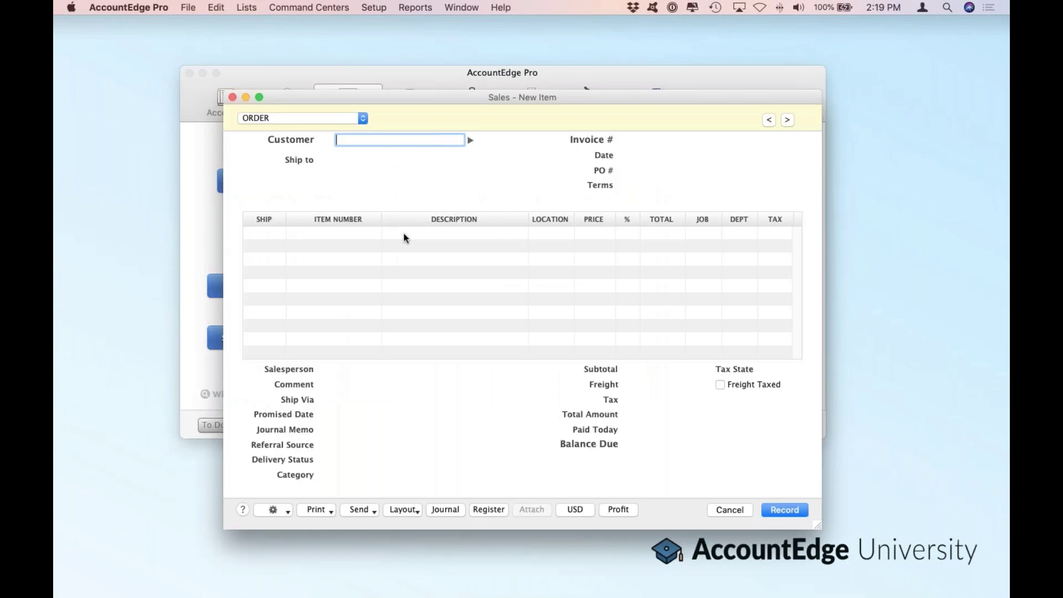
pyautogui.click(272, 117)
pyautogui.click(269, 129)
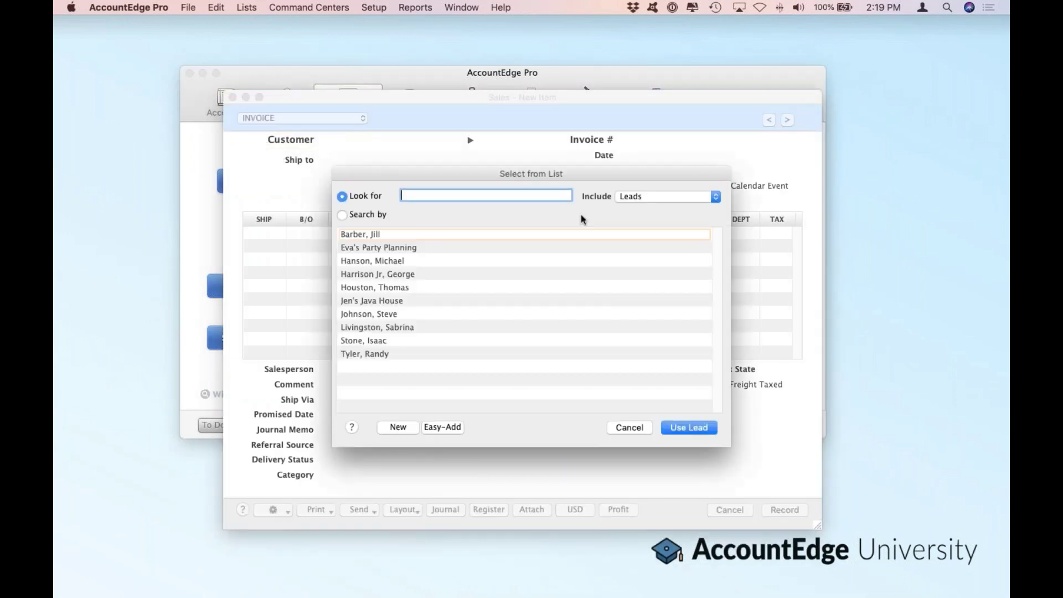
# Pick the converted customer from the combined Leads and Customers selection, check their existing quotes and orders, and dismiss the list.
pyautogui.click(658, 197)
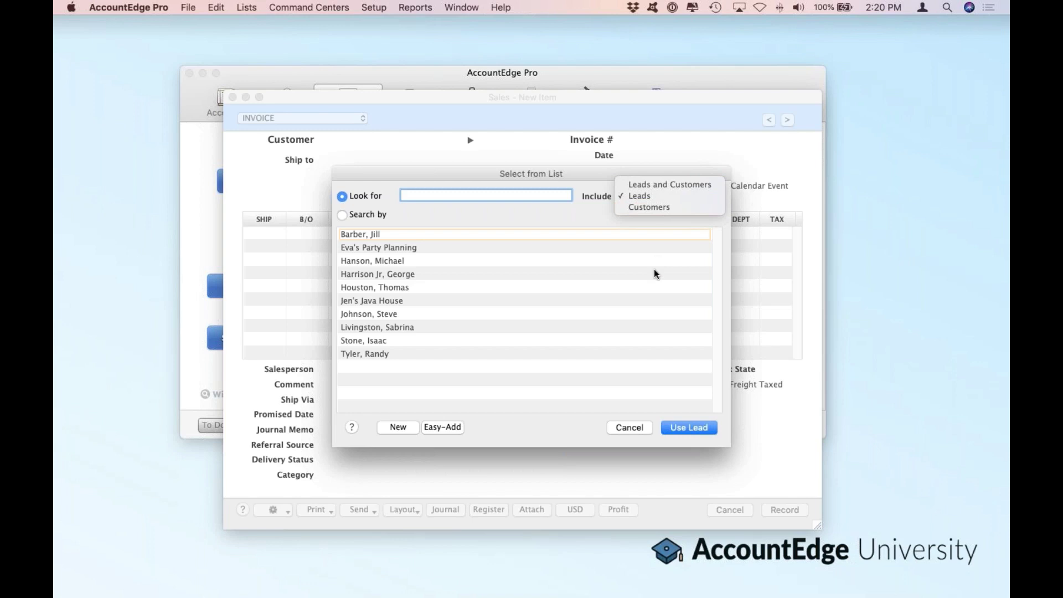
pyautogui.click(653, 184)
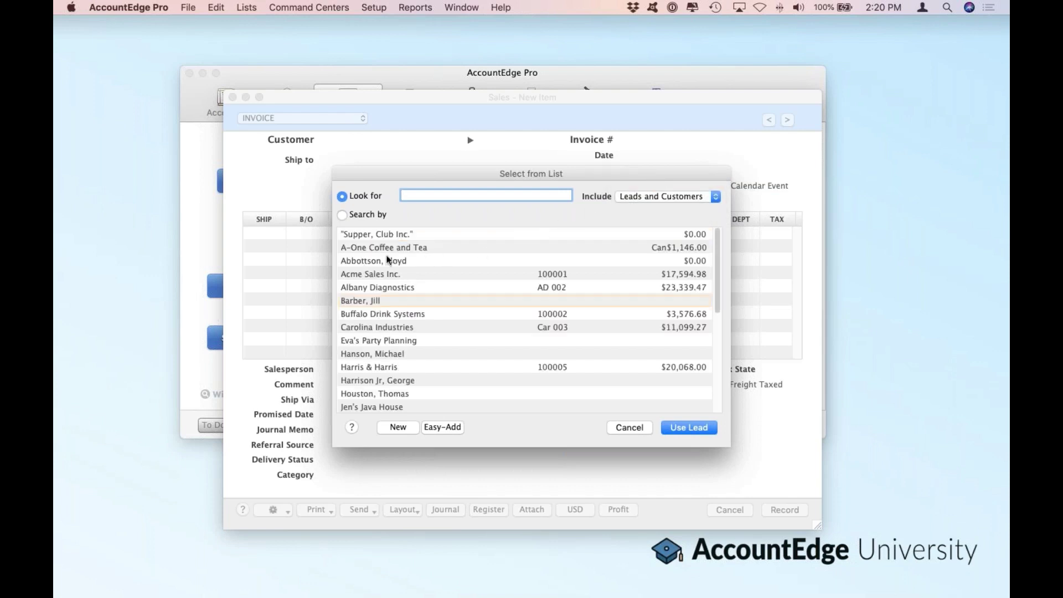
pyautogui.click(401, 261)
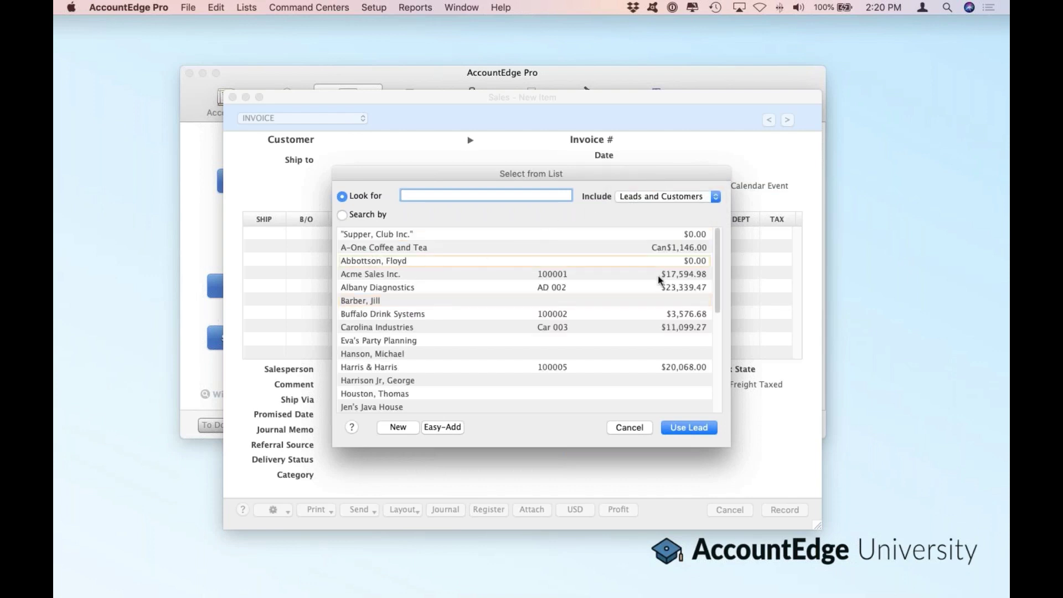
pyautogui.click(683, 430)
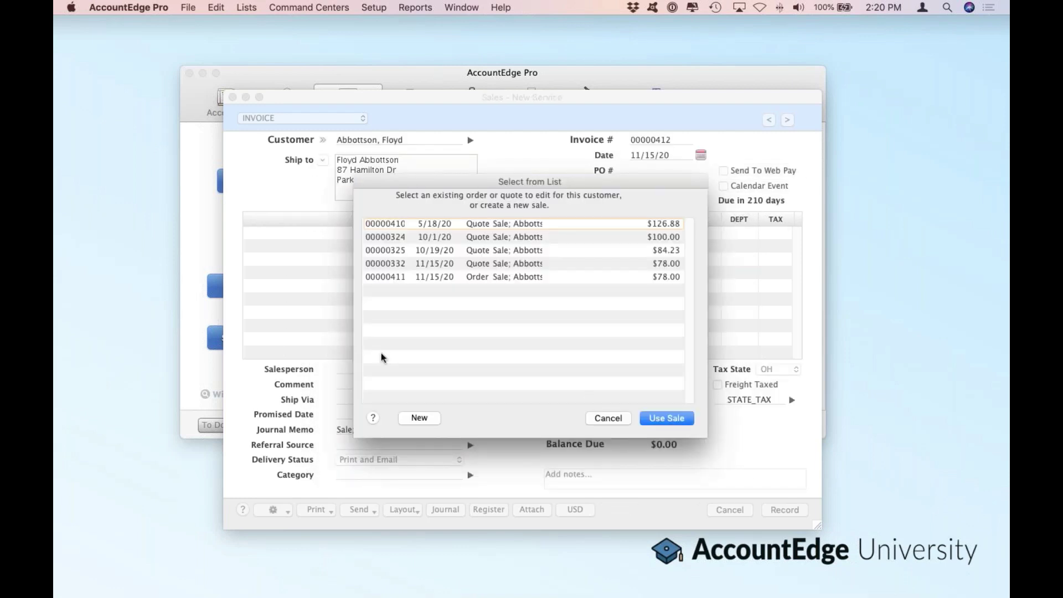
pyautogui.click(420, 238)
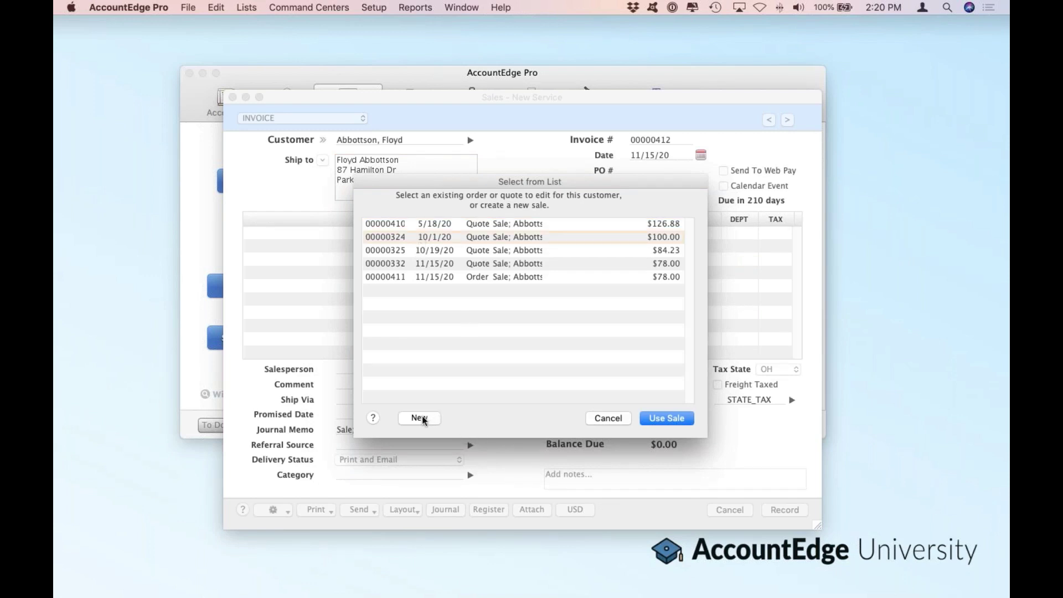
pyautogui.click(604, 419)
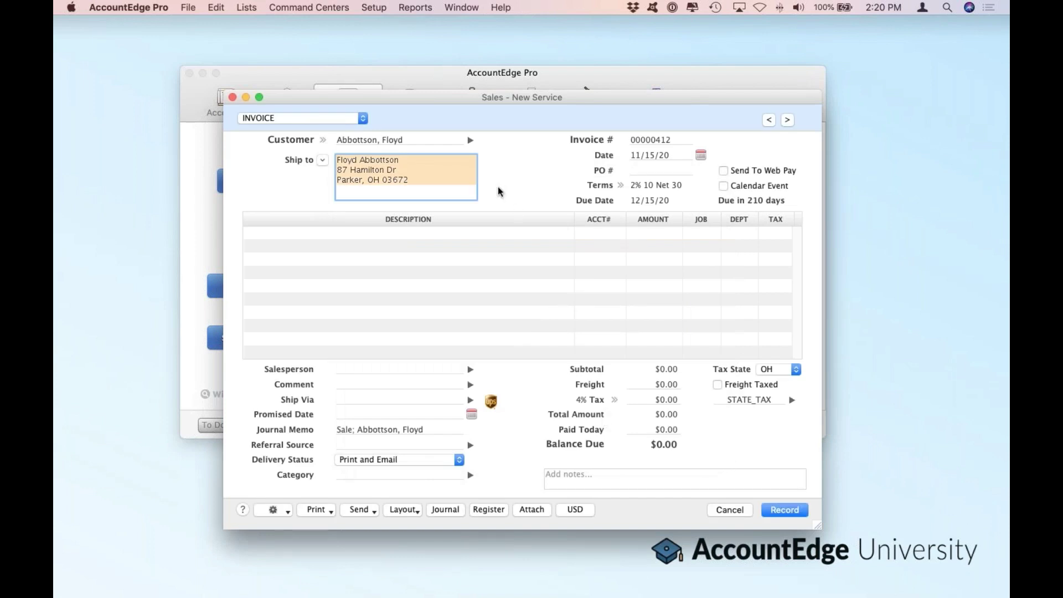
# Replace the invoice's customer with the first card in the selection limited to Leads.
pyautogui.click(389, 139)
pyautogui.press('BackSpace')
pyautogui.press('Tab')
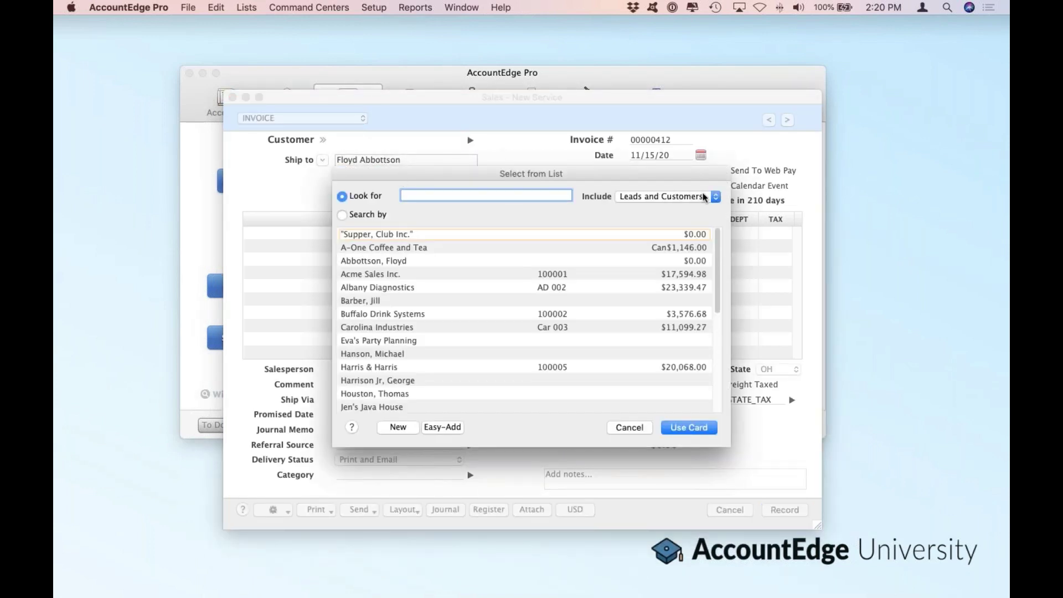
pyautogui.click(680, 197)
pyautogui.click(679, 206)
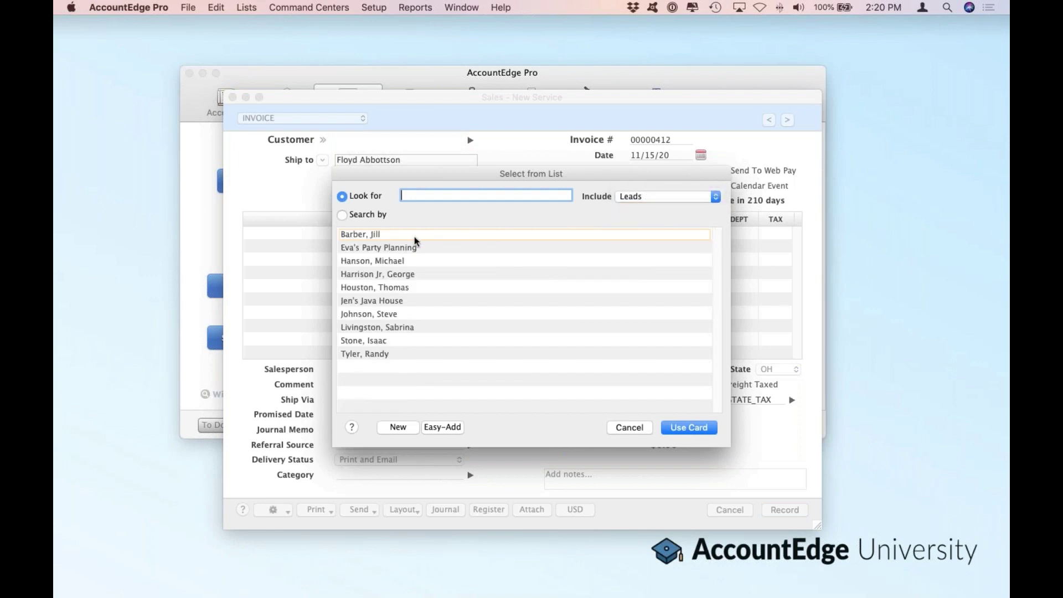
pyautogui.click(685, 426)
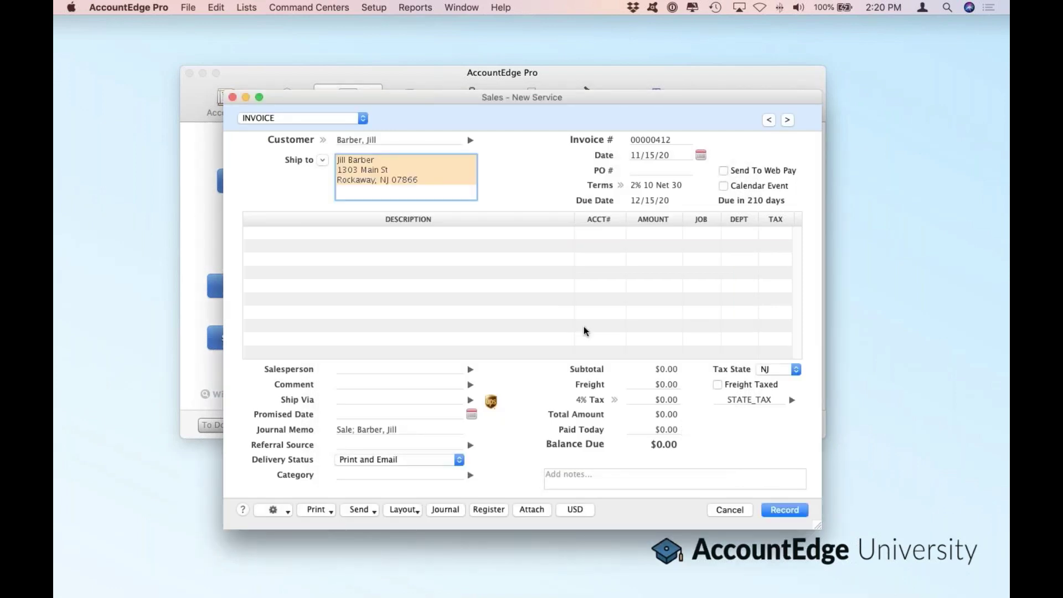
# Add an invoice line for account 4-1200 with an amount of $100.00.
pyautogui.press('Tab')
pyautogui.press('Tab')
pyautogui.press('Tab')
pyautogui.press('Tab')
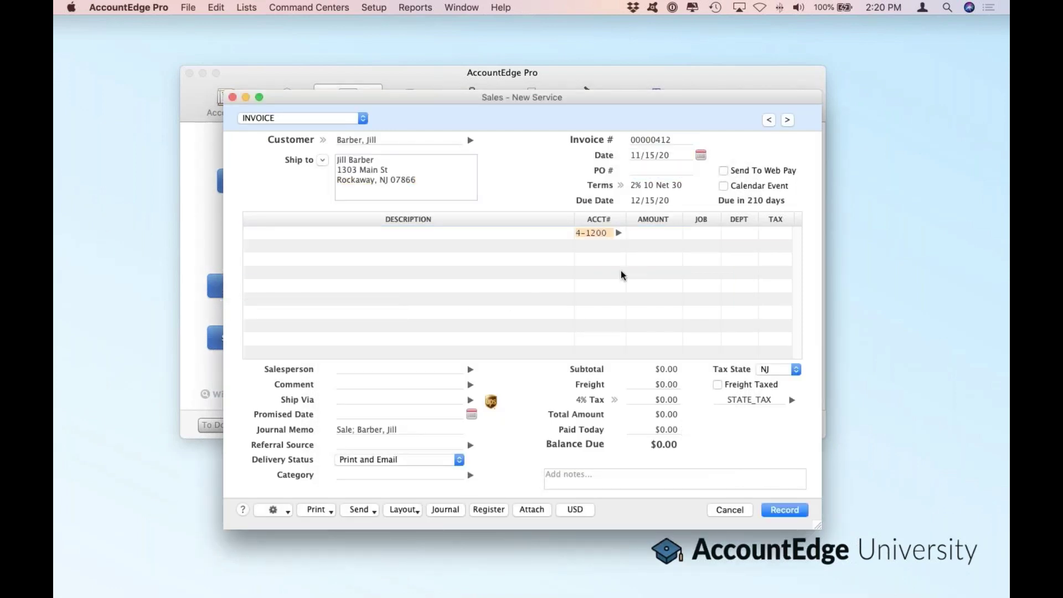
pyautogui.click(648, 231)
pyautogui.write('100')
pyautogui.press('Tab')
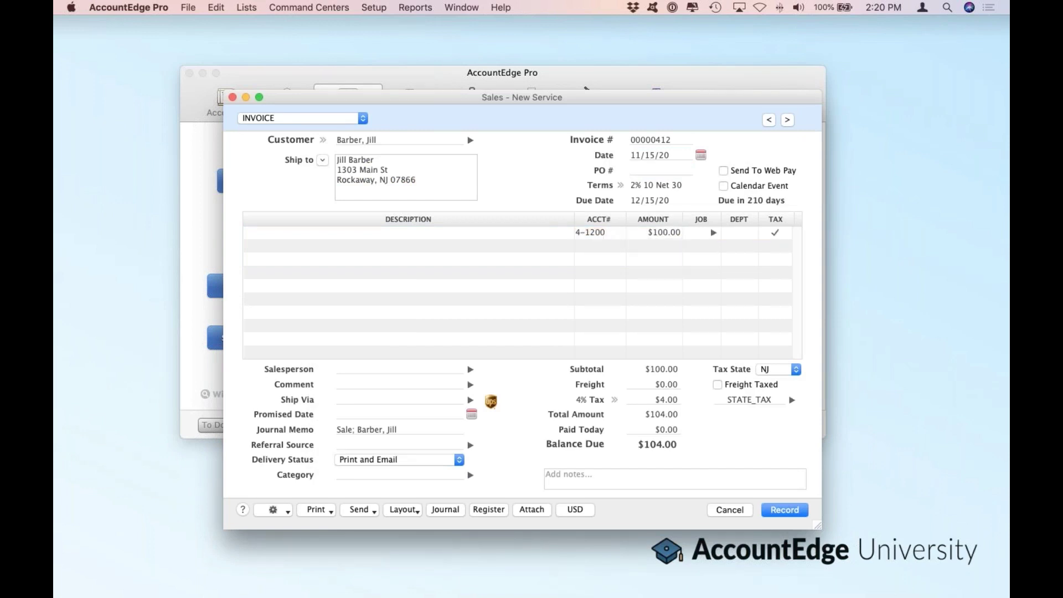
# Record the invoice, convert the lead into a customer and close the sales window.
pyautogui.click(783, 509)
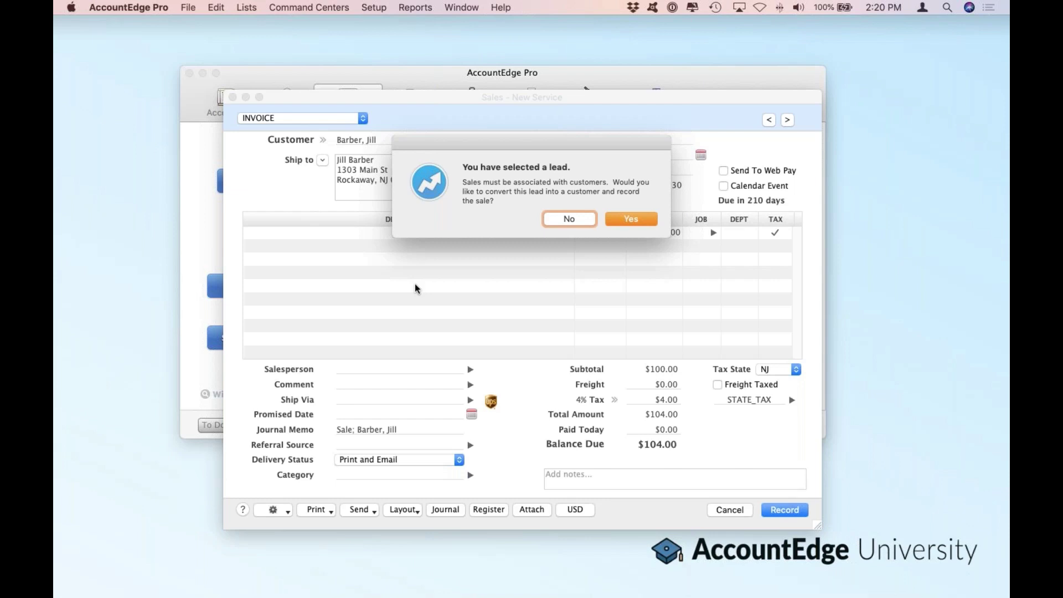
pyautogui.click(631, 219)
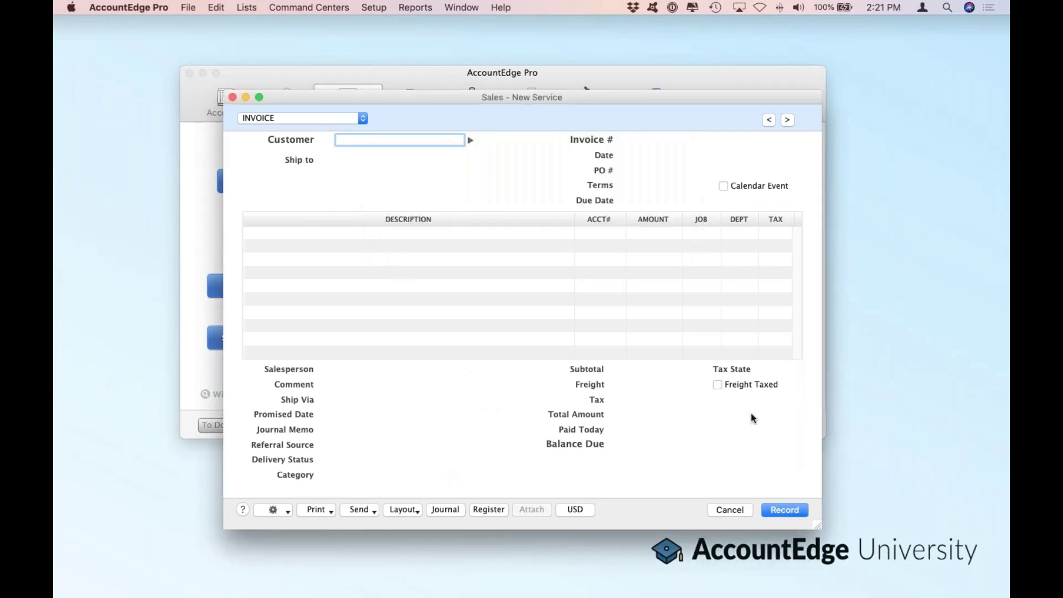
pyautogui.click(724, 510)
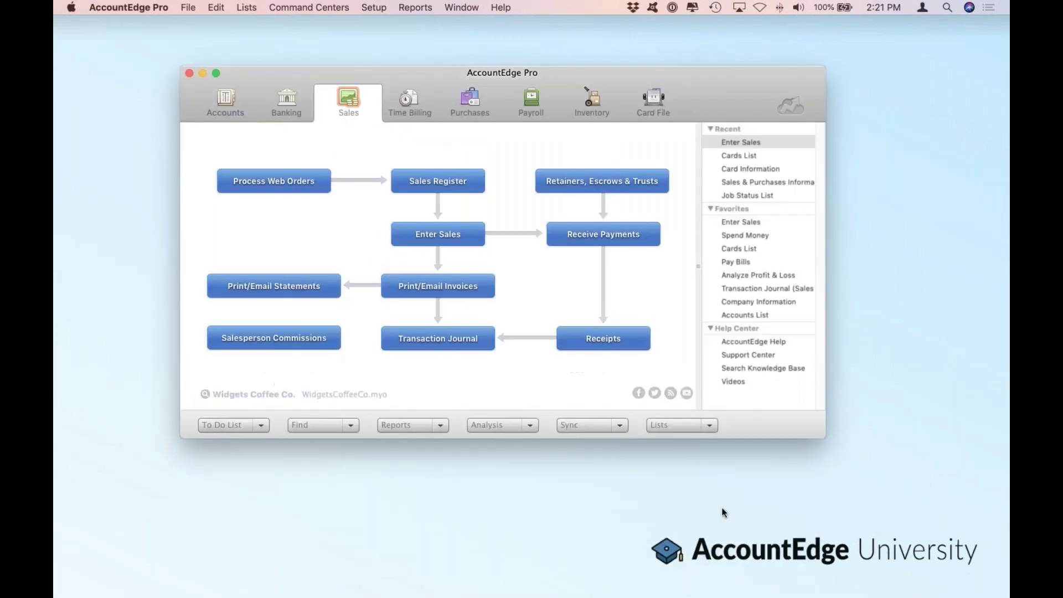
# Look up both converted leads among the customer cards, and check which cards remain in the lead list.
pyautogui.click(660, 92)
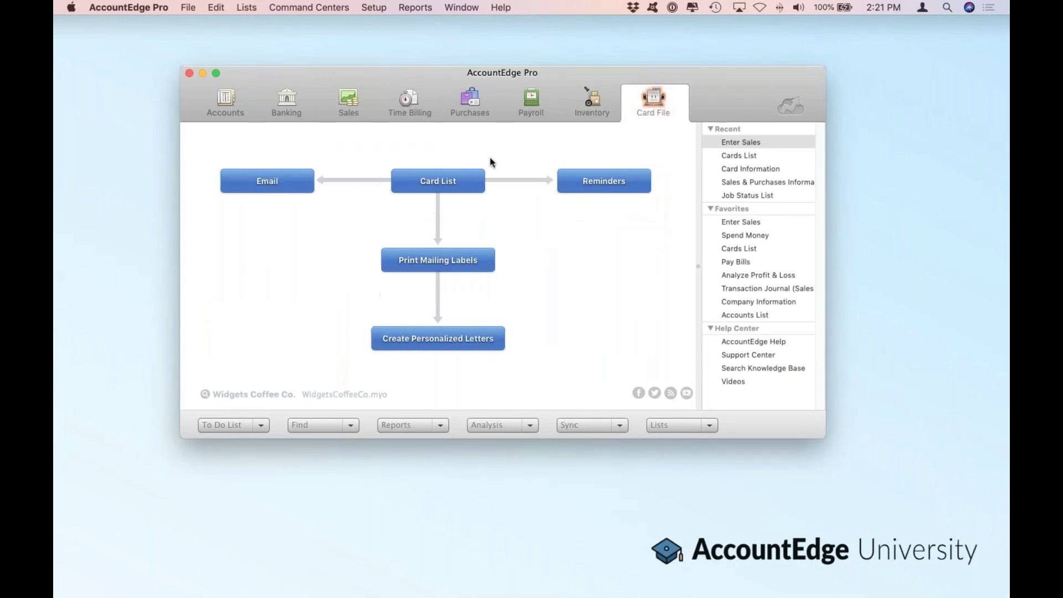
pyautogui.click(441, 179)
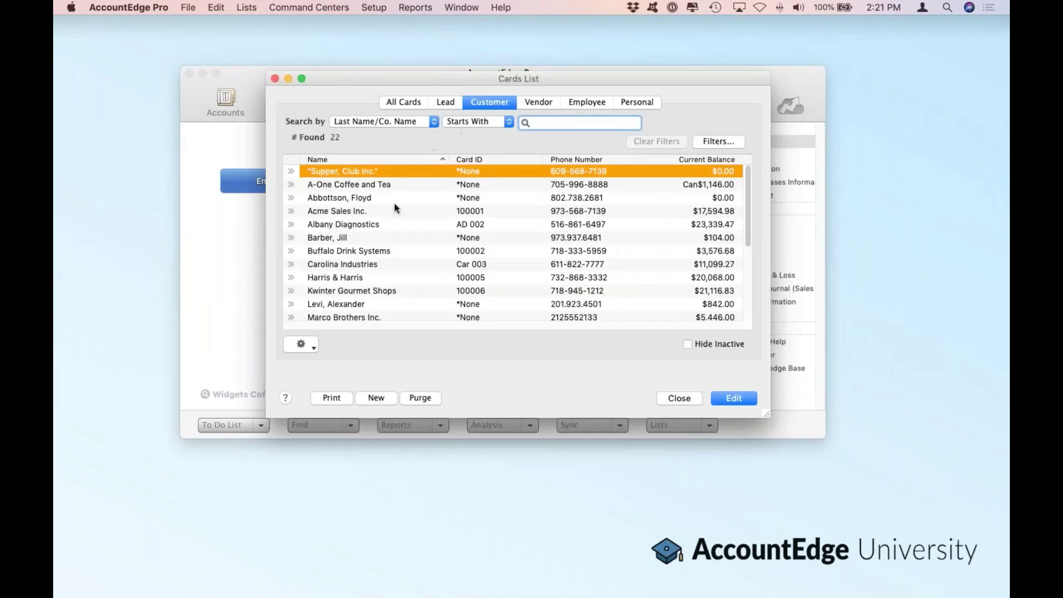
pyautogui.click(339, 238)
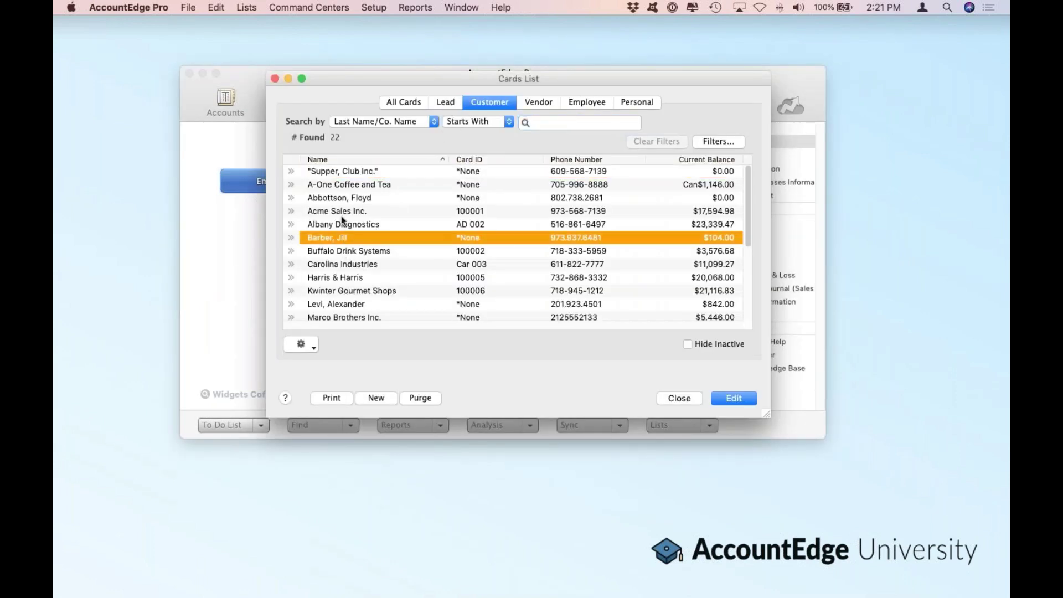
pyautogui.click(350, 198)
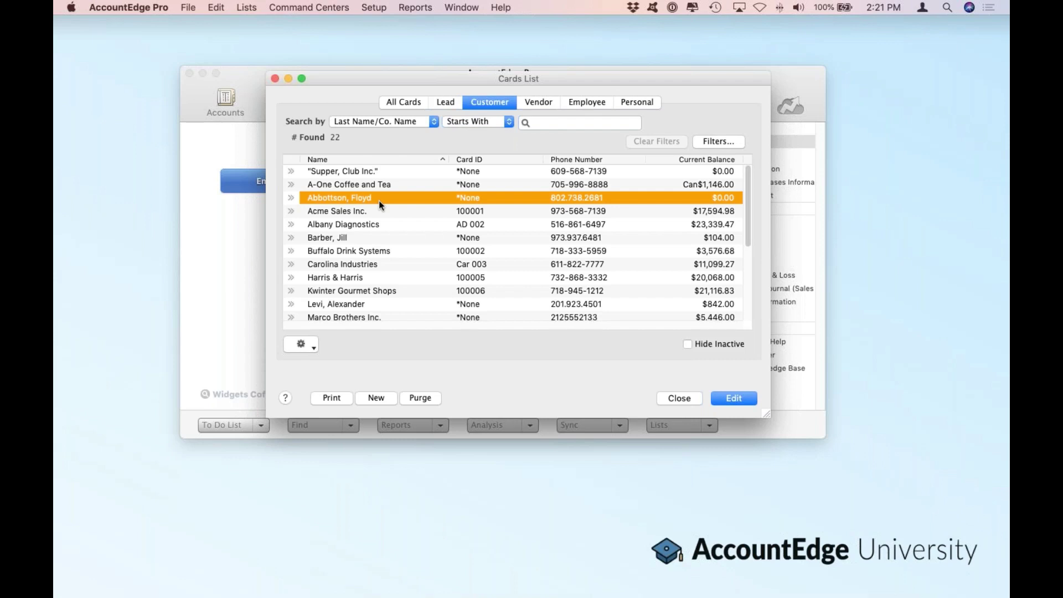
pyautogui.click(679, 398)
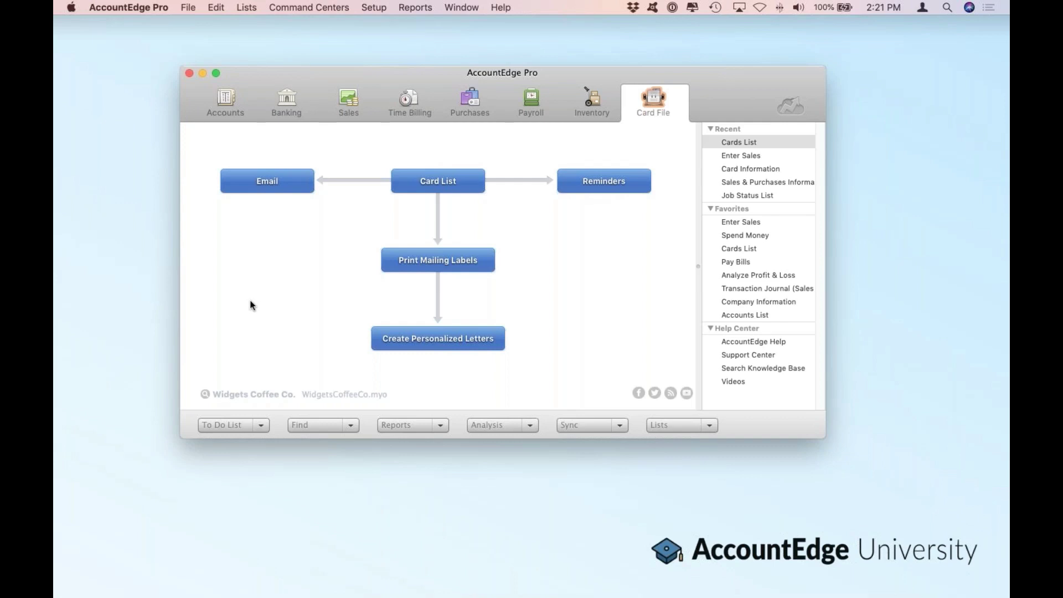
pyautogui.click(453, 179)
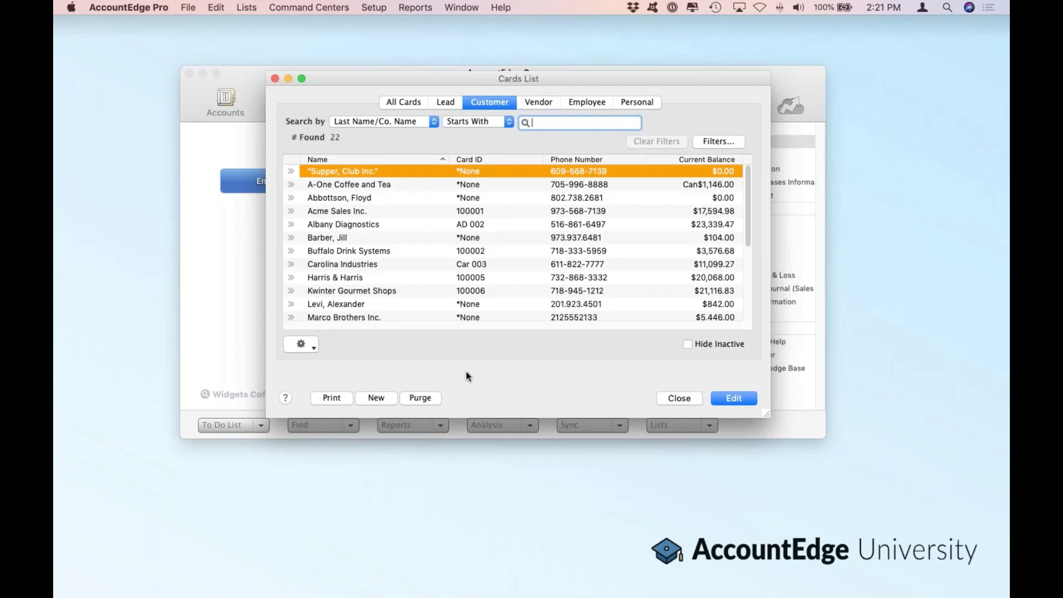
pyautogui.click(441, 104)
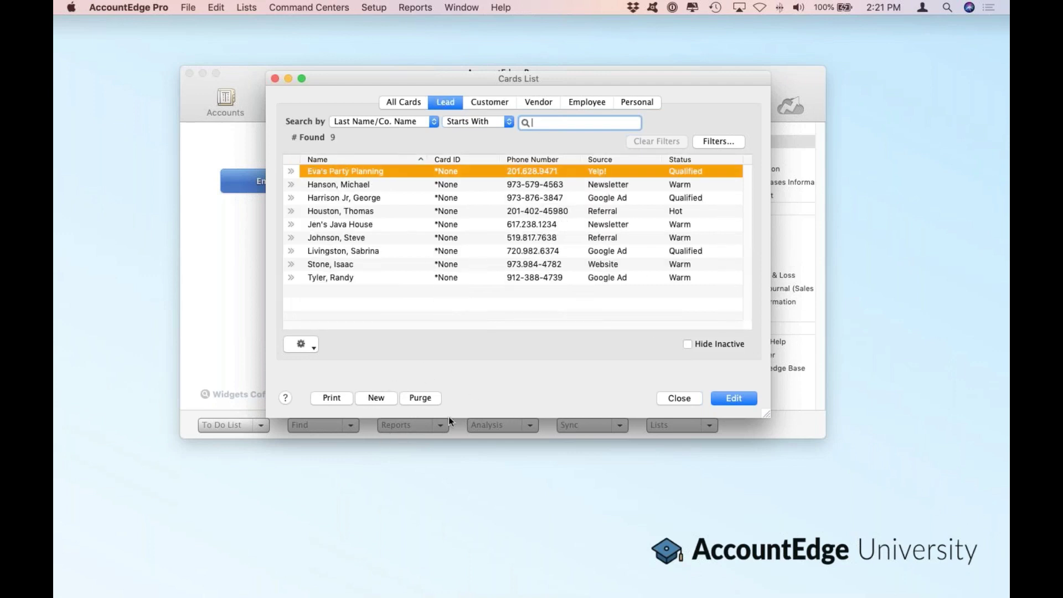
# Open Purge Sale Quotes and Cards, skip the backup and purge the Harris & Harris quote dated 2/18/20.
pyautogui.click(189, 7)
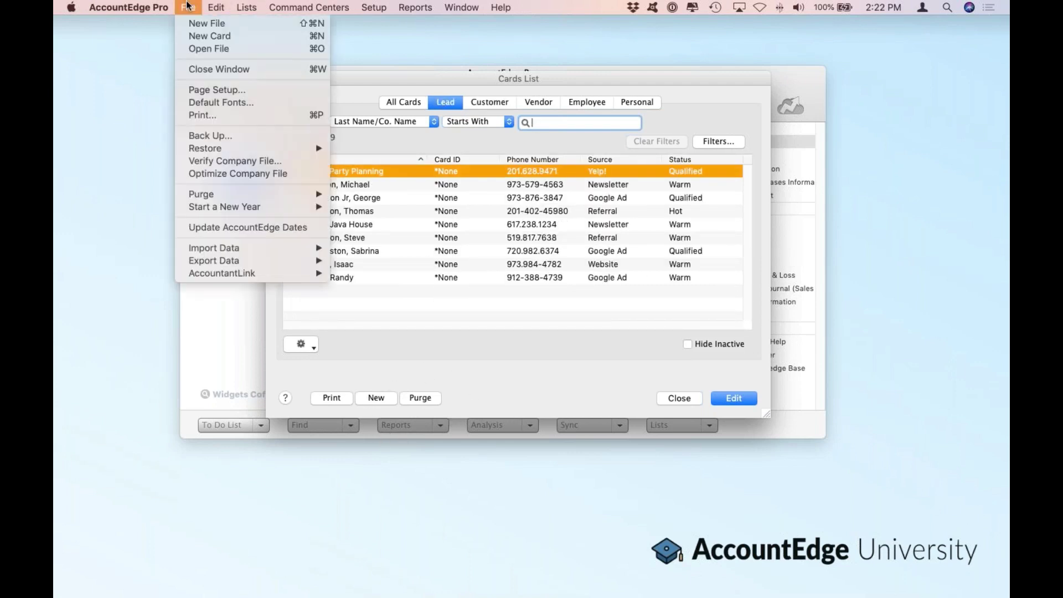
pyautogui.moveTo(204, 195)
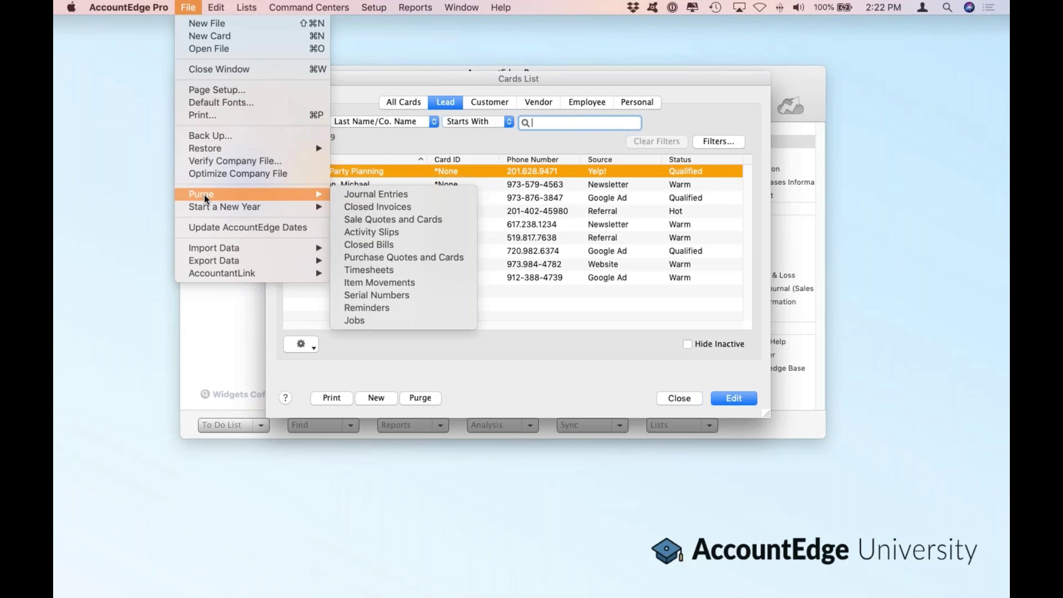
pyautogui.click(446, 220)
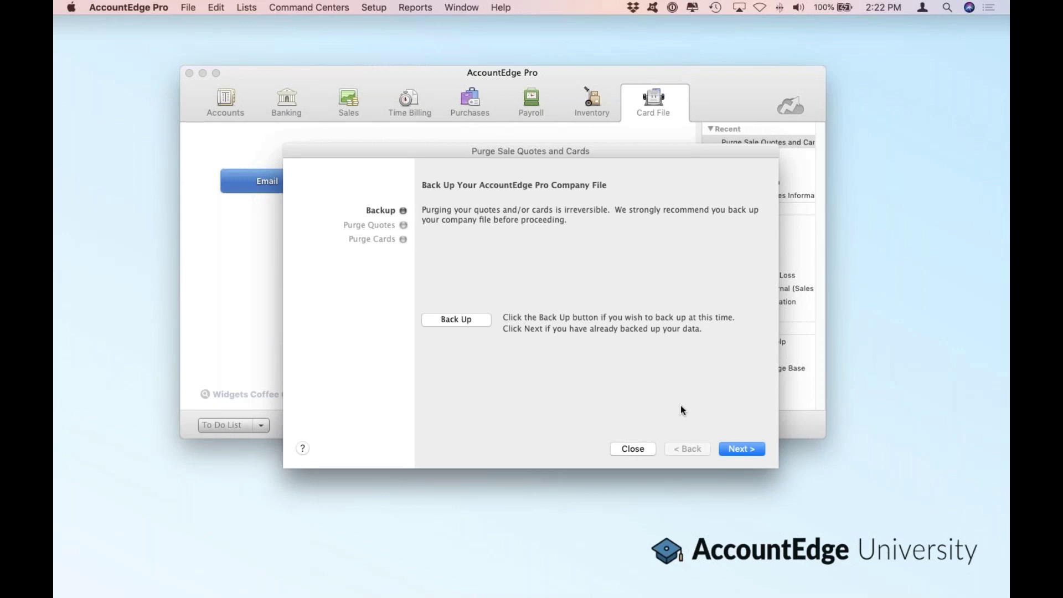
pyautogui.click(740, 451)
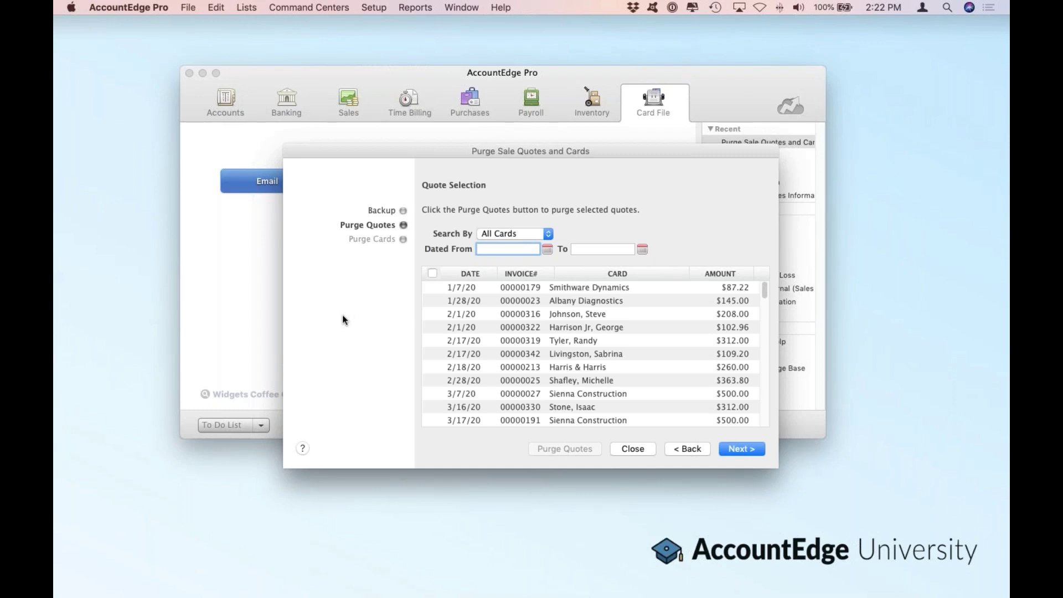
pyautogui.click(587, 366)
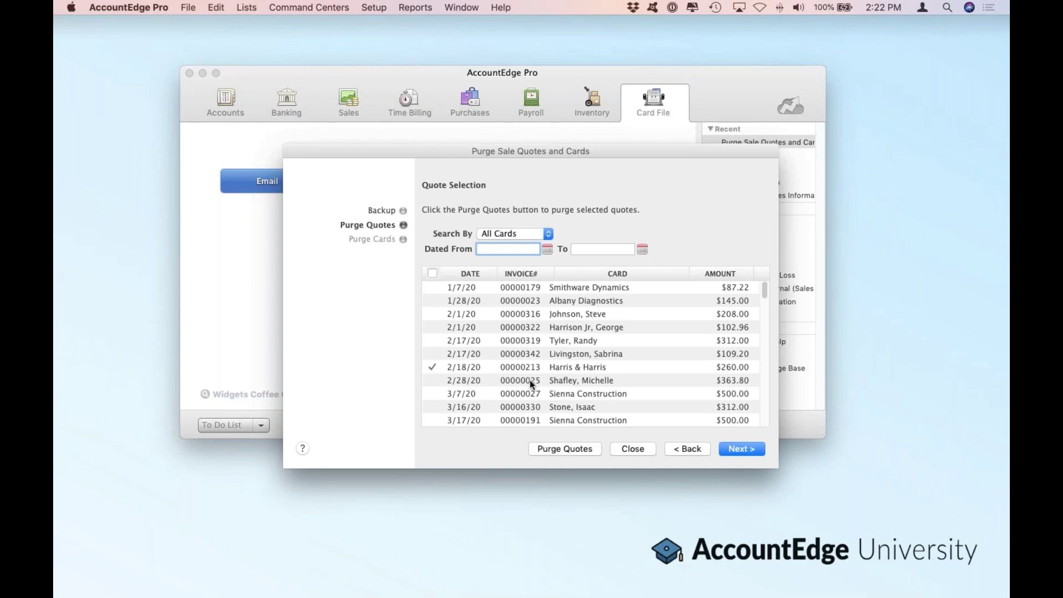
pyautogui.click(562, 450)
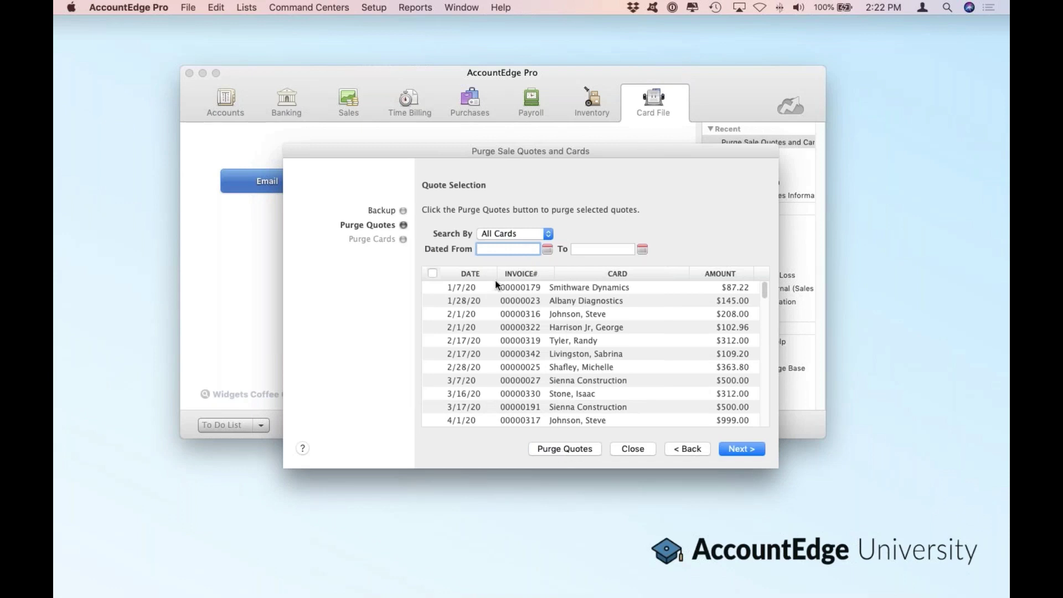
# Mark the Eva's Party Planning lead card for purging, but close the purge assistant without purging it.
pyautogui.click(368, 240)
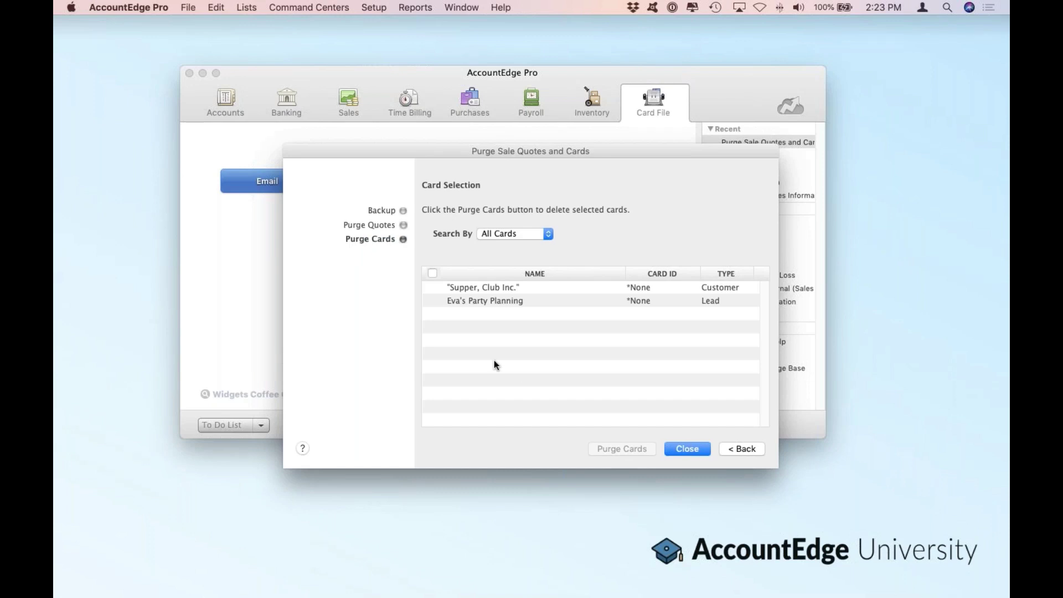
pyautogui.click(519, 300)
pyautogui.click(684, 445)
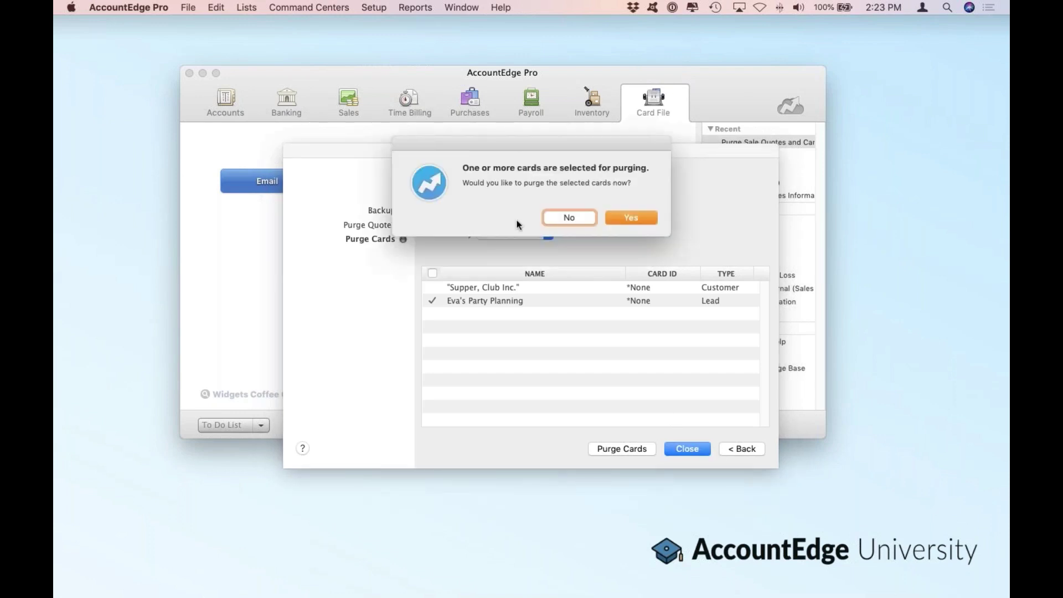
pyautogui.click(558, 218)
pyautogui.click(188, 7)
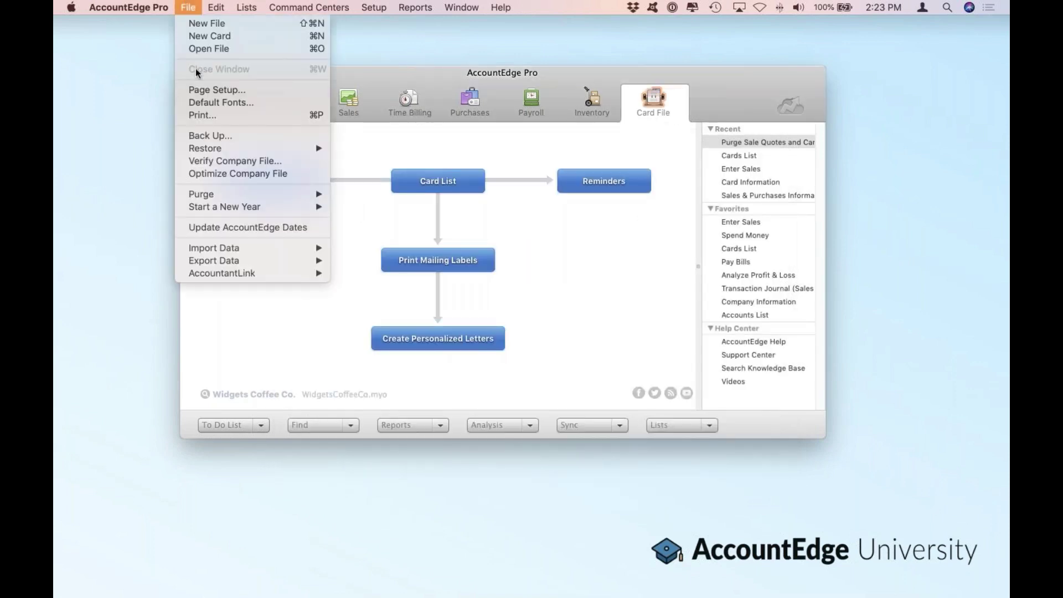
pyautogui.moveTo(207, 195)
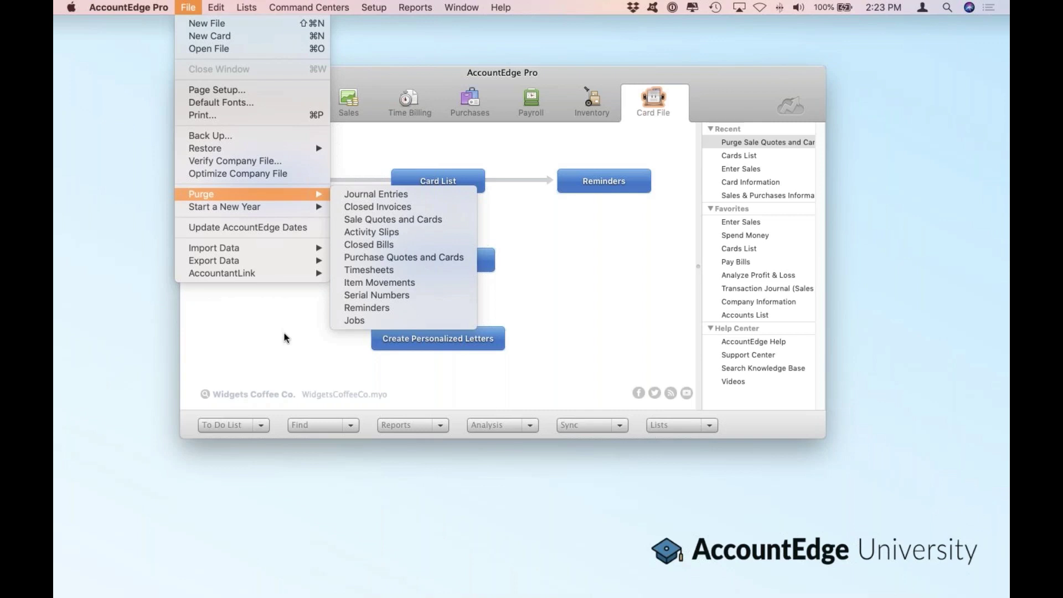
# Open the email templates list and look through the Statement, Receipt and Card templates.
pyautogui.click(245, 7)
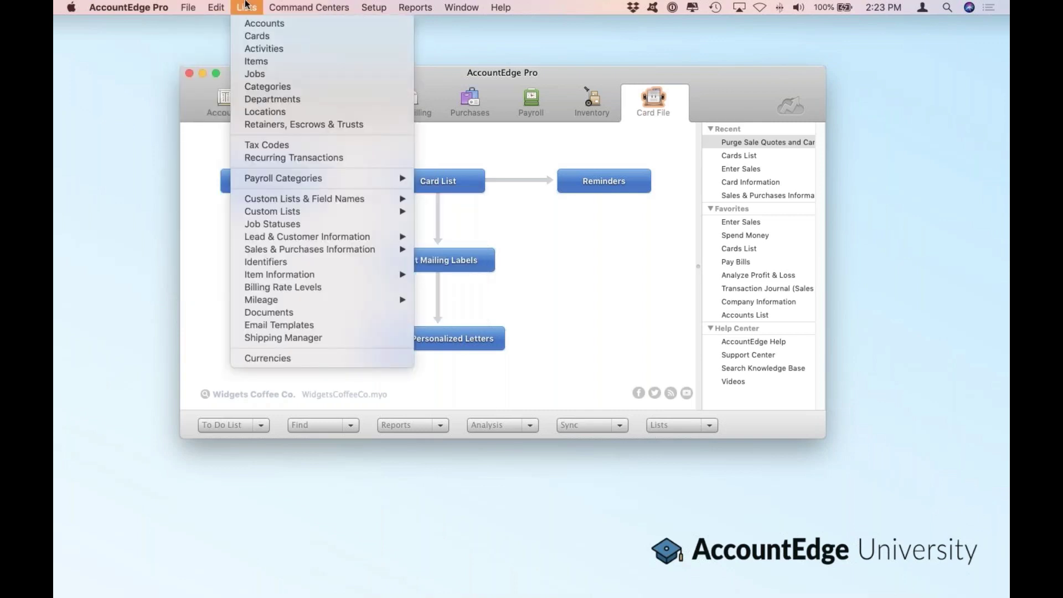
pyautogui.click(336, 329)
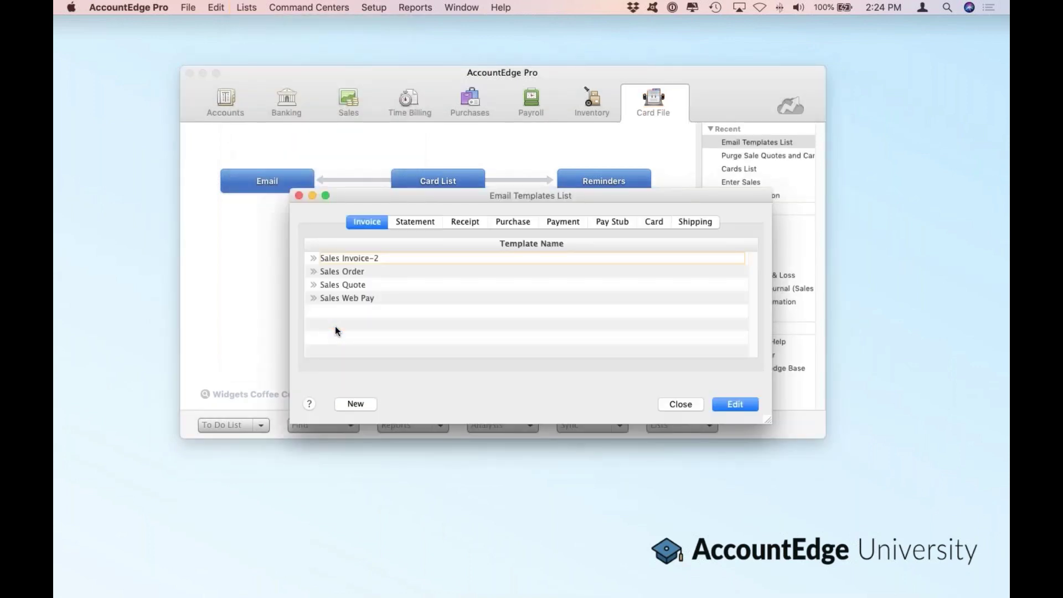
pyautogui.click(411, 223)
pyautogui.click(462, 220)
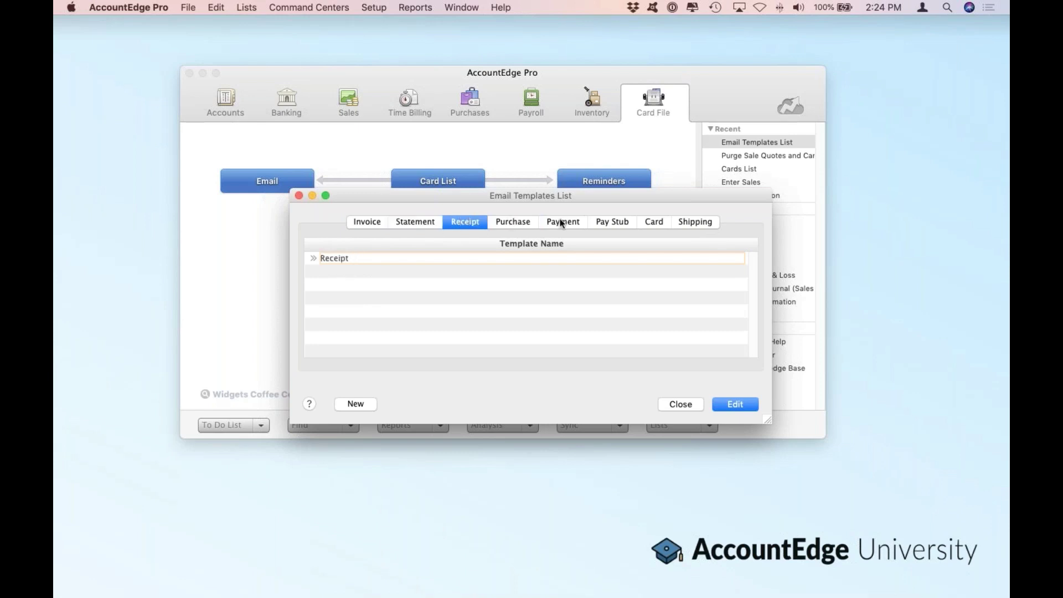
pyautogui.click(657, 223)
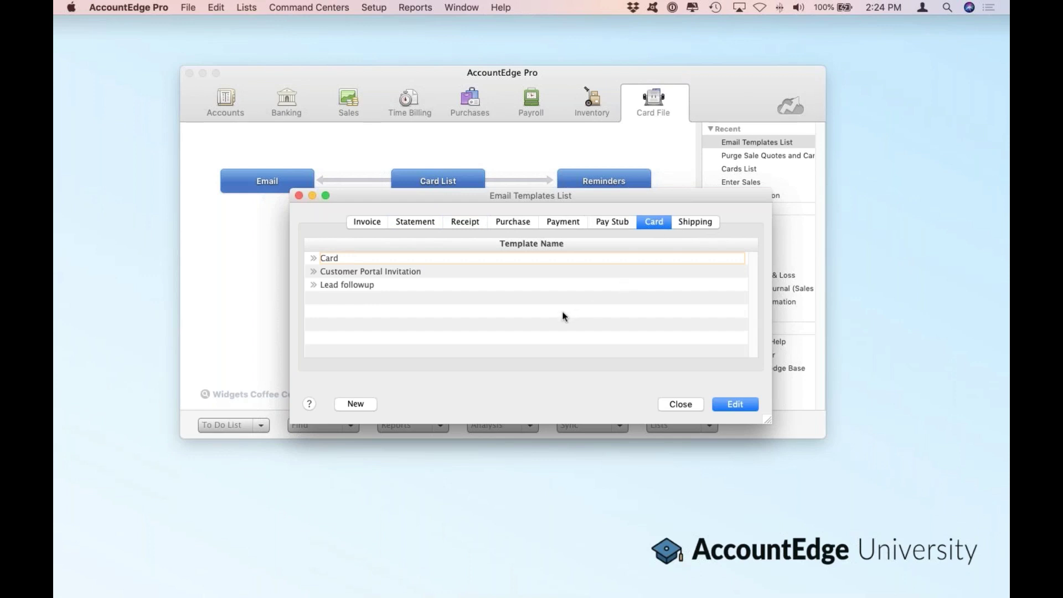
# Open the Lead followup card template and review the company and card merge fields it can use.
pyautogui.click(360, 286)
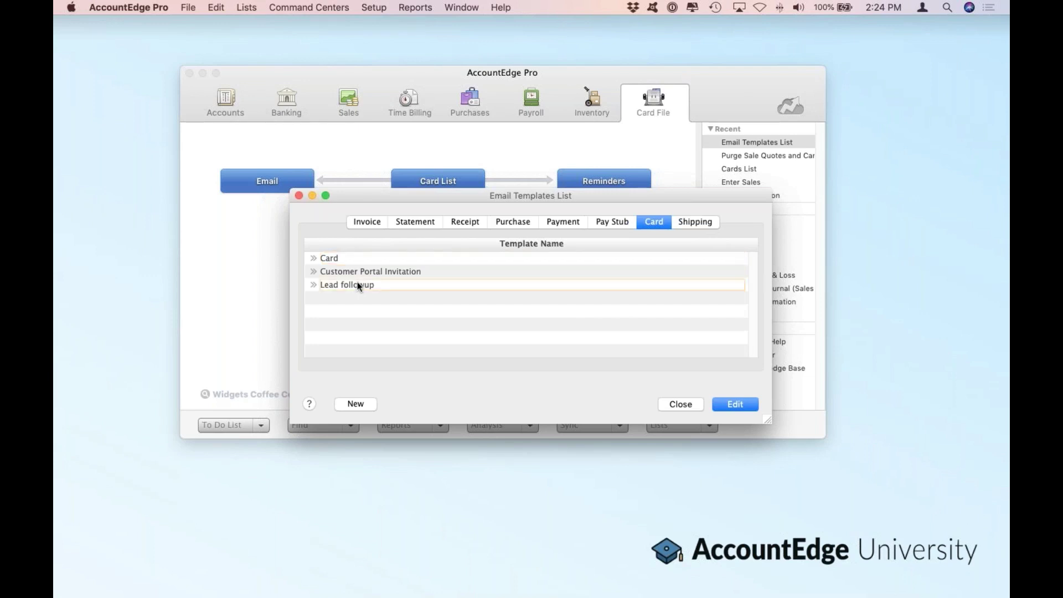
pyautogui.click(316, 284)
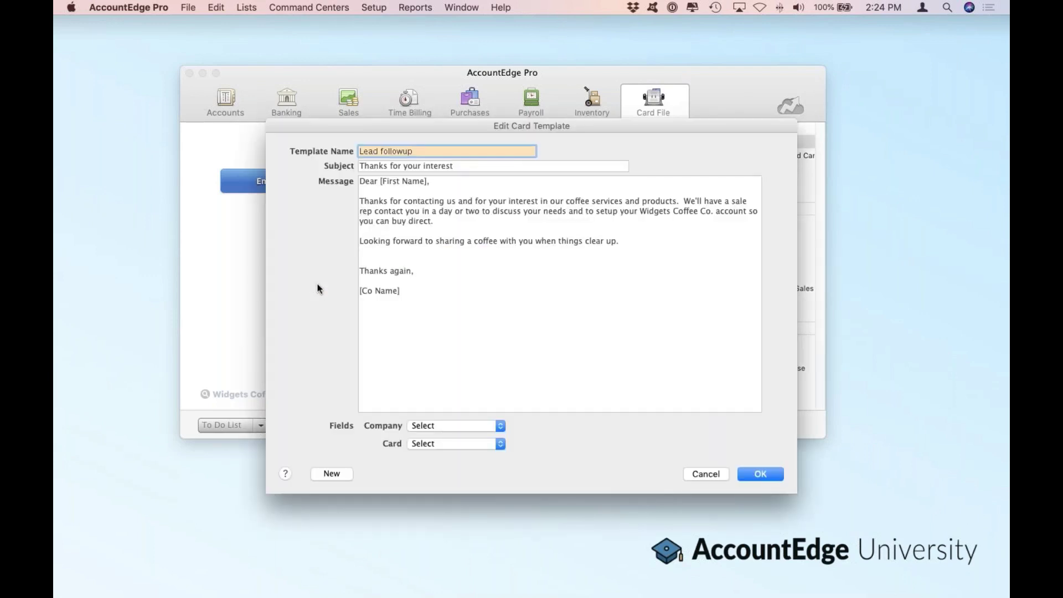
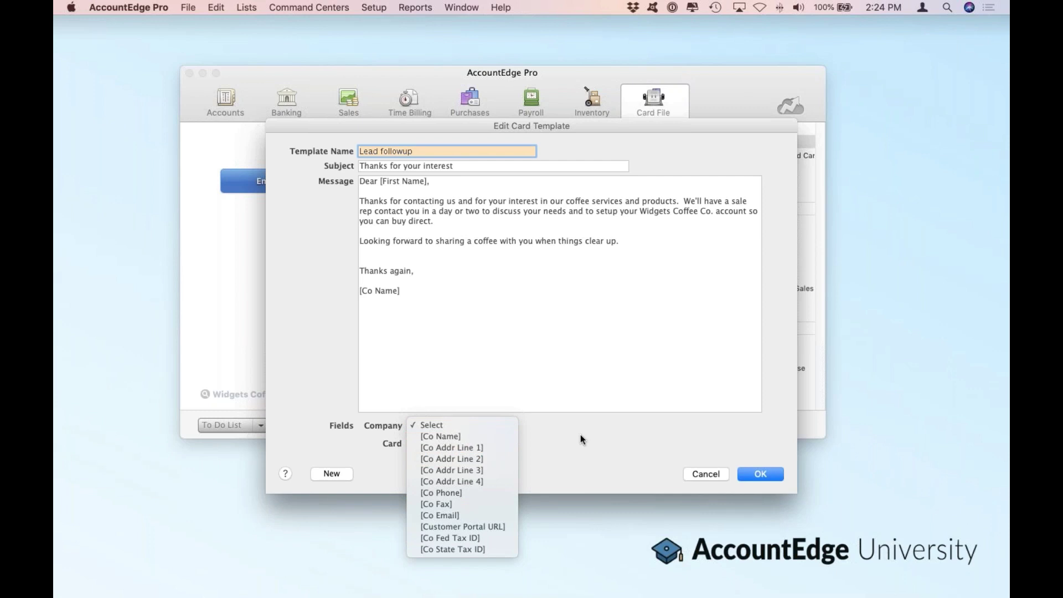
pyautogui.click(580, 434)
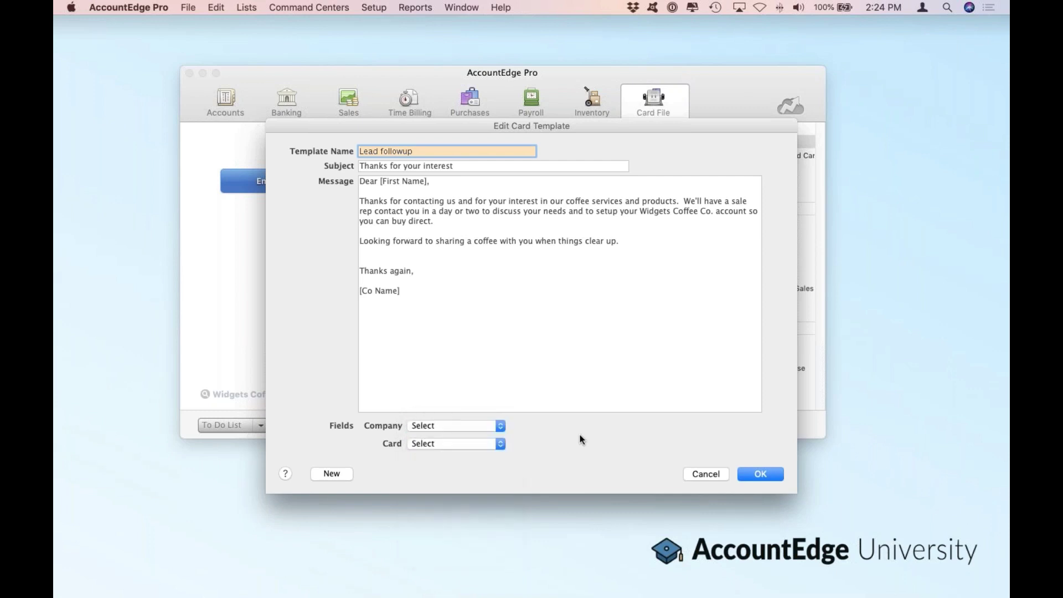
pyautogui.click(481, 444)
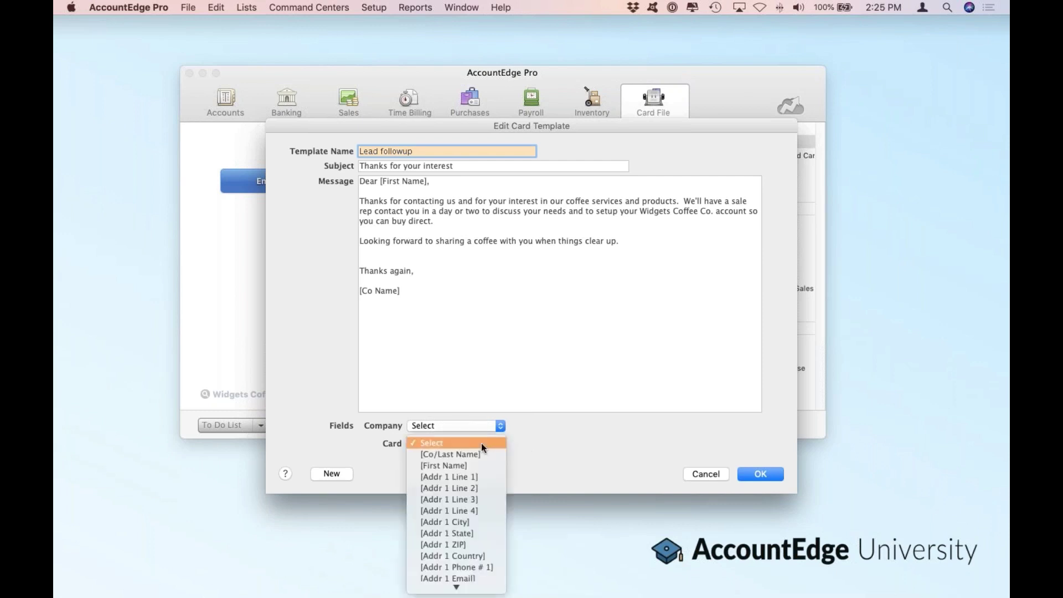
pyautogui.scroll(-5, 480, 443)
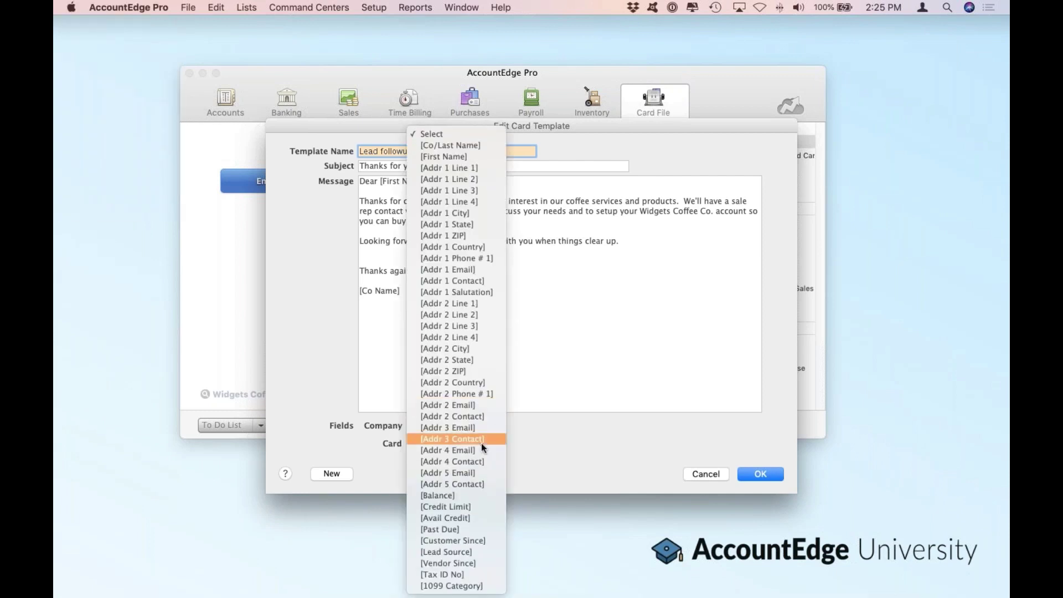
pyautogui.click(574, 440)
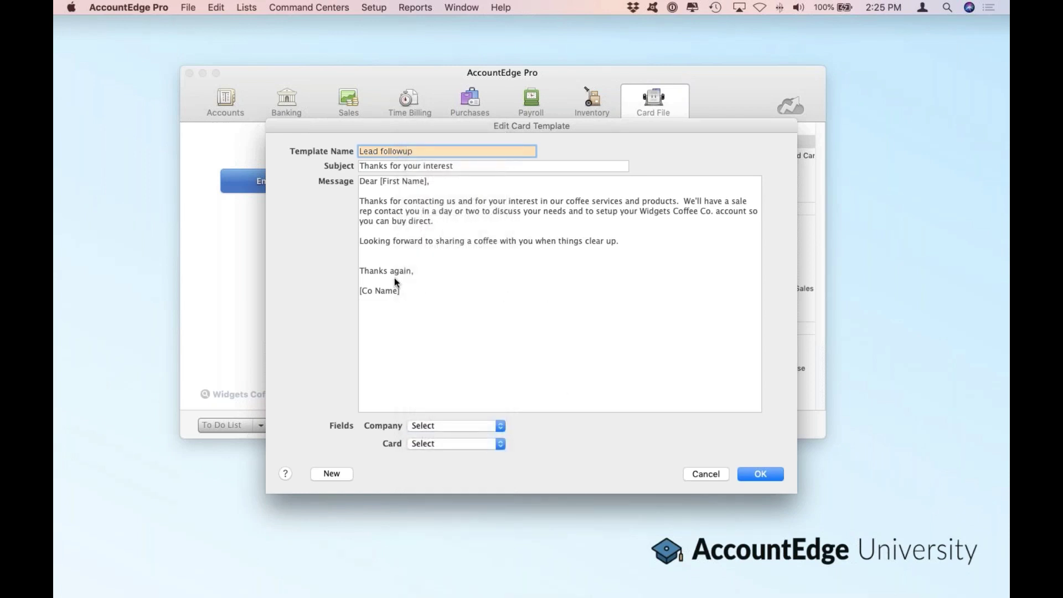
# Highlight the [First Name] and [Co Name] placeholders in the Lead followup message and close the template without saving.
pyautogui.click(443, 184)
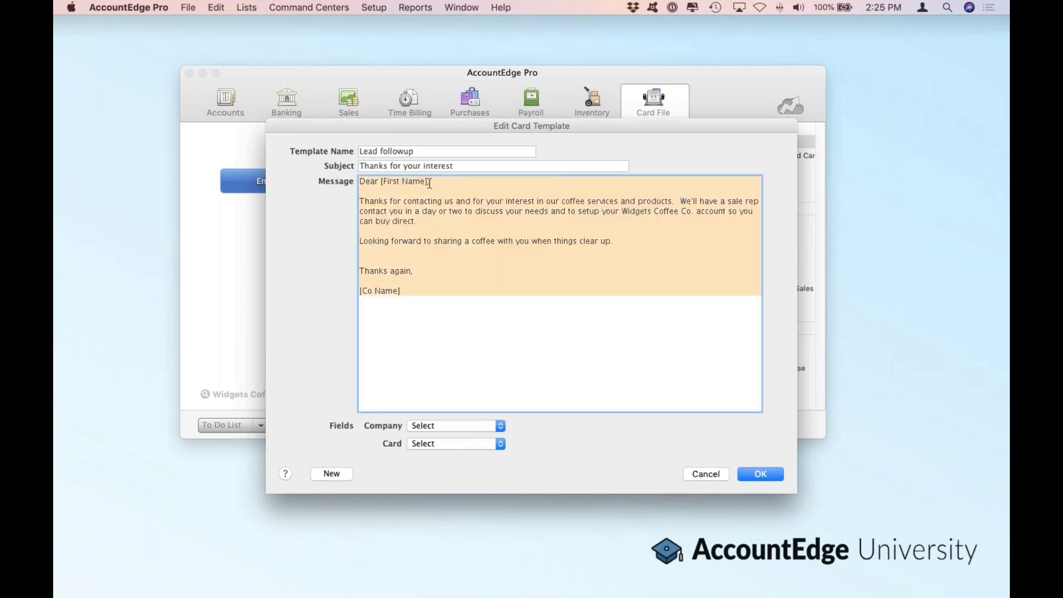
pyautogui.moveTo(431, 182); pyautogui.dragTo(381, 182)
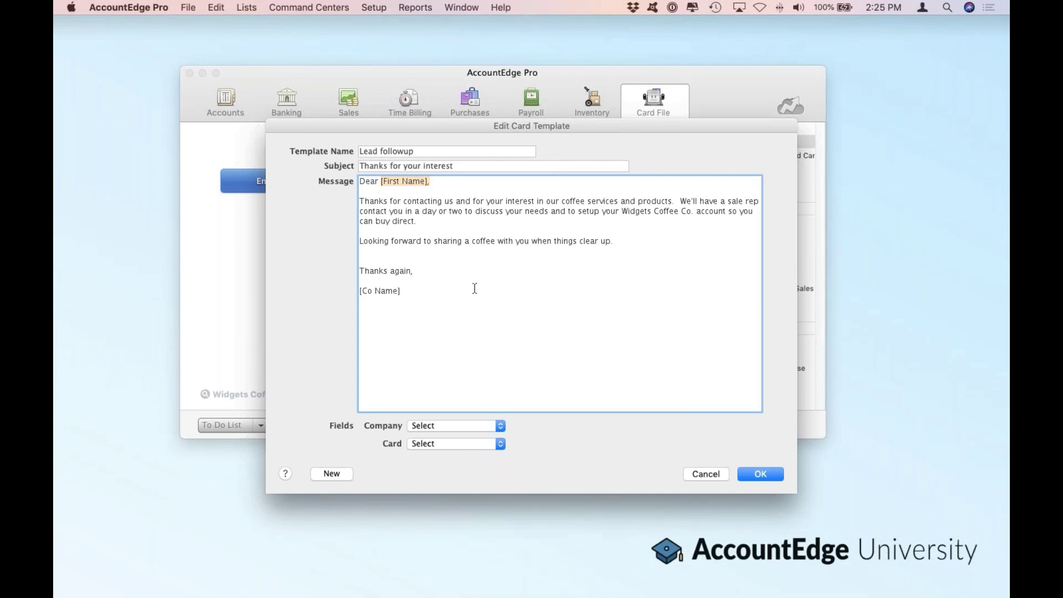
pyautogui.tripleClick(375, 290)
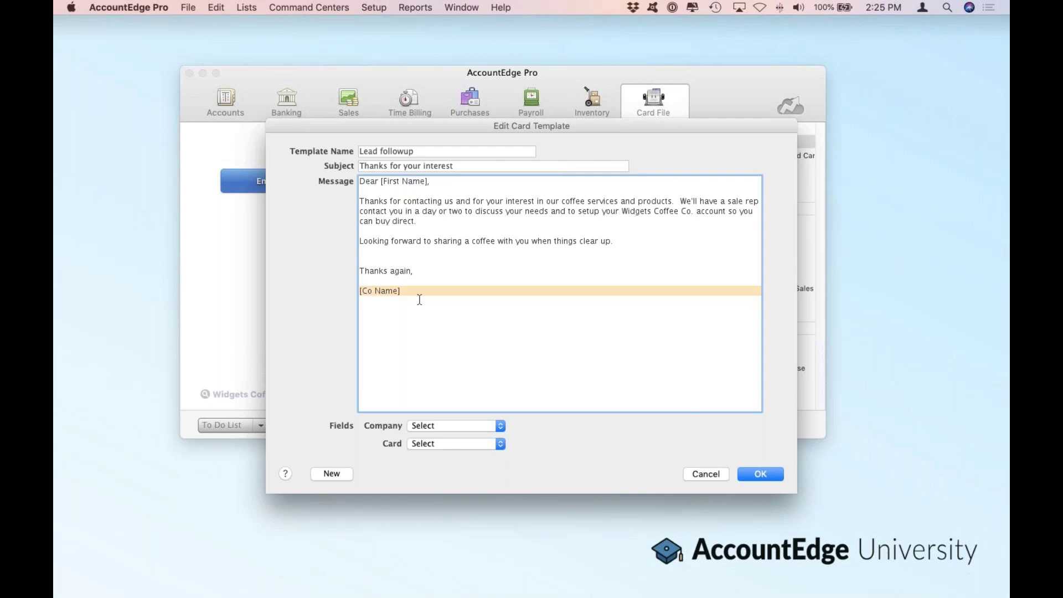
pyautogui.click(696, 474)
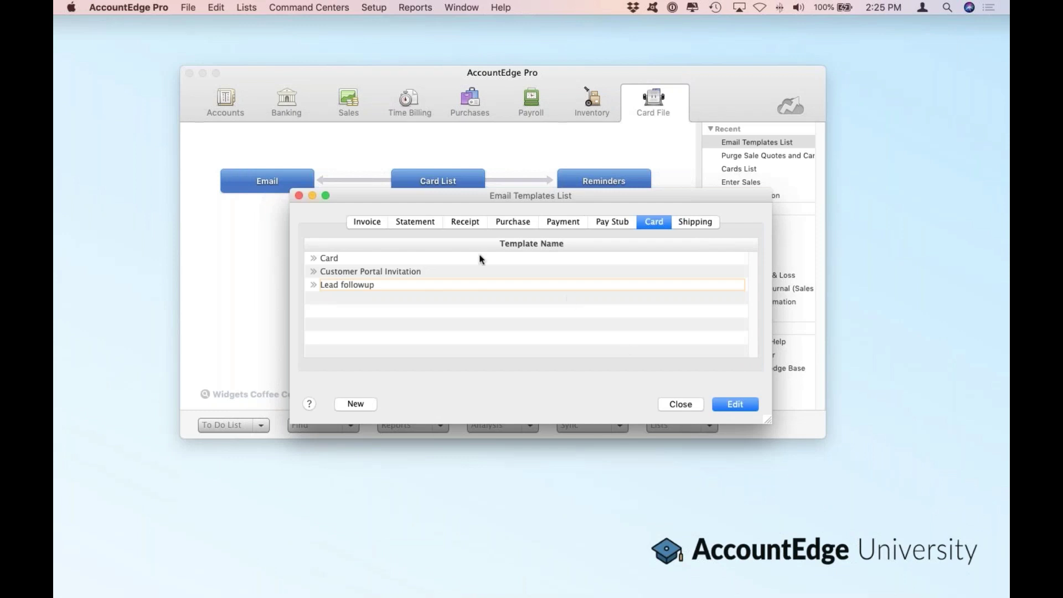
# Open the Customer Portal Invitation template and highlight the [Co Name] and [Customer Portal URL] placeholders in its message.
pyautogui.click(337, 273)
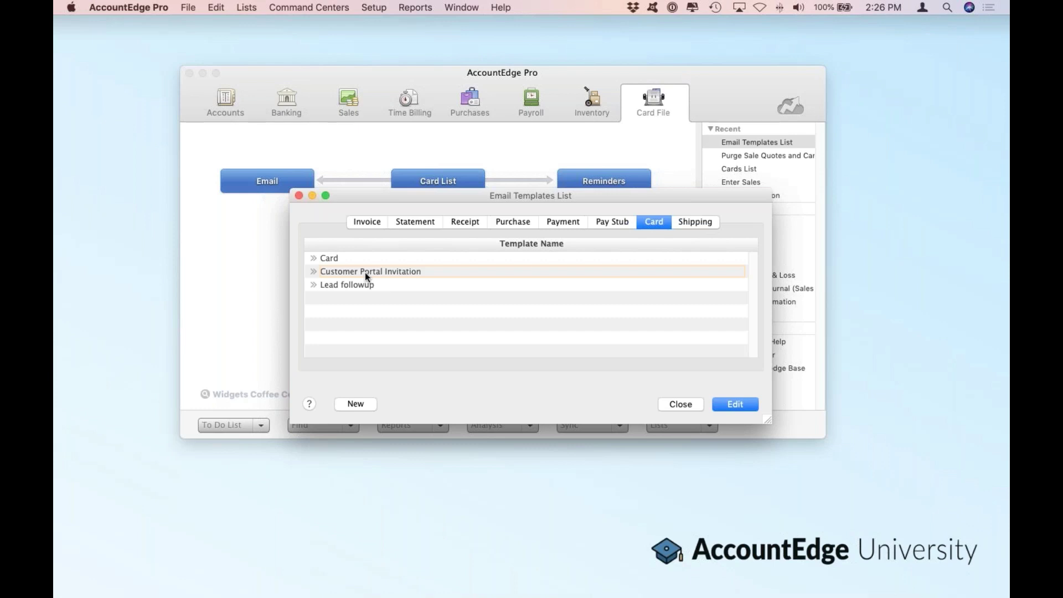
pyautogui.click(241, 6)
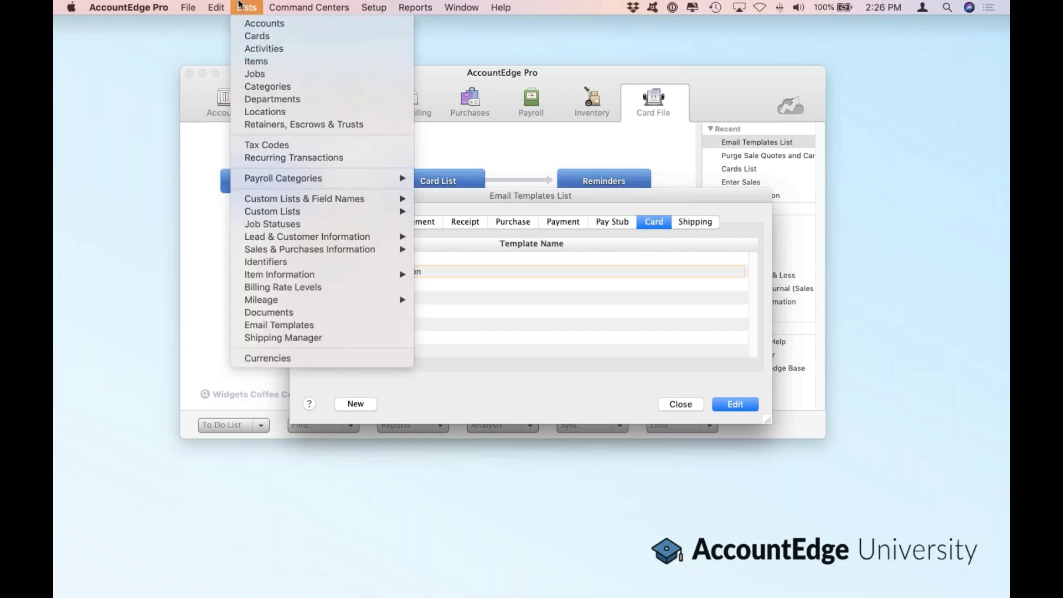
pyautogui.click(503, 316)
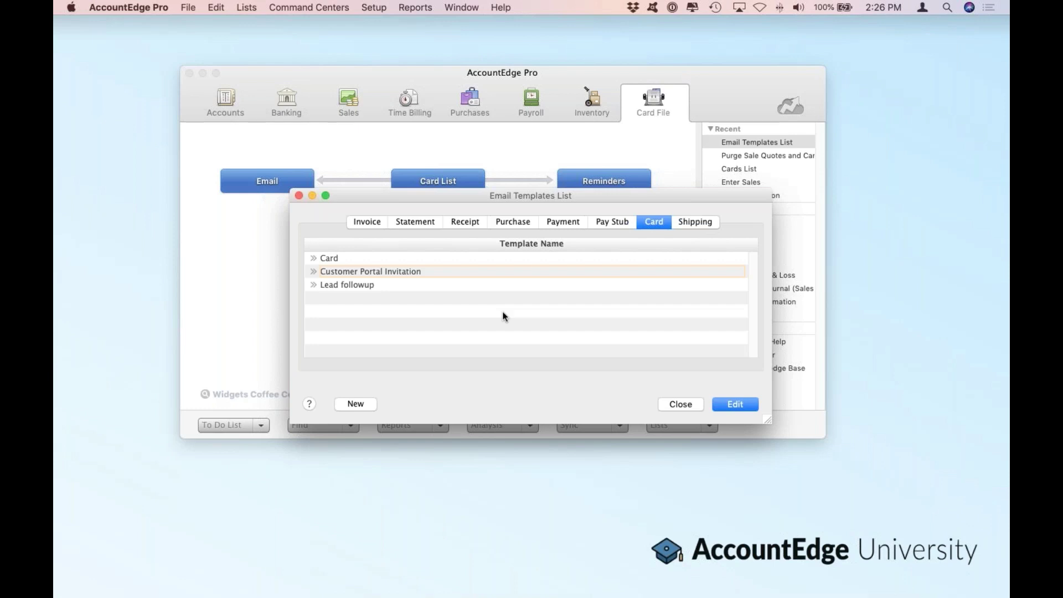
pyautogui.click(313, 271)
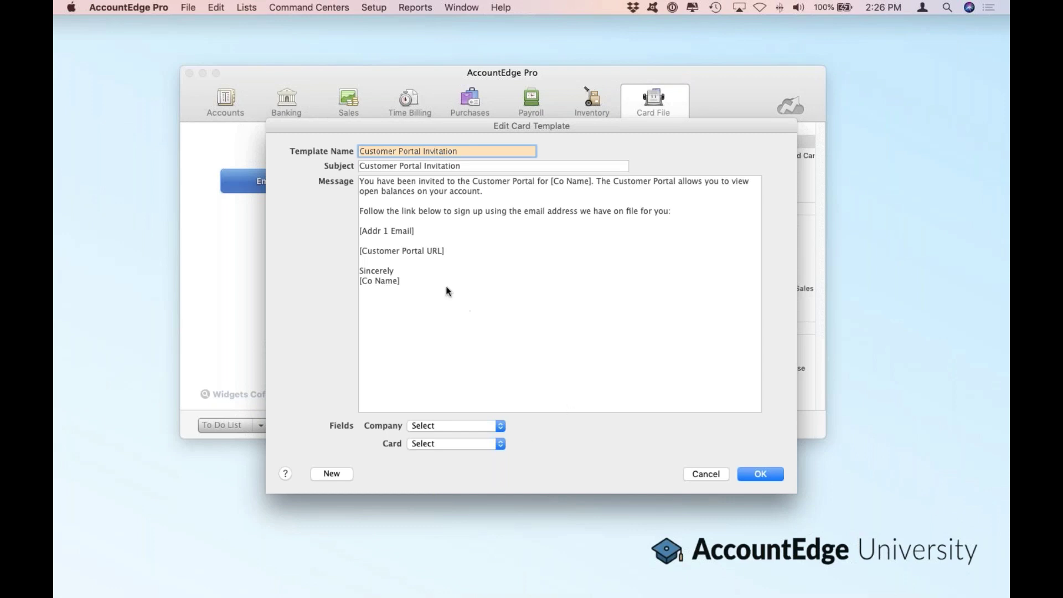
pyautogui.press('Tab')
pyautogui.press('Tab')
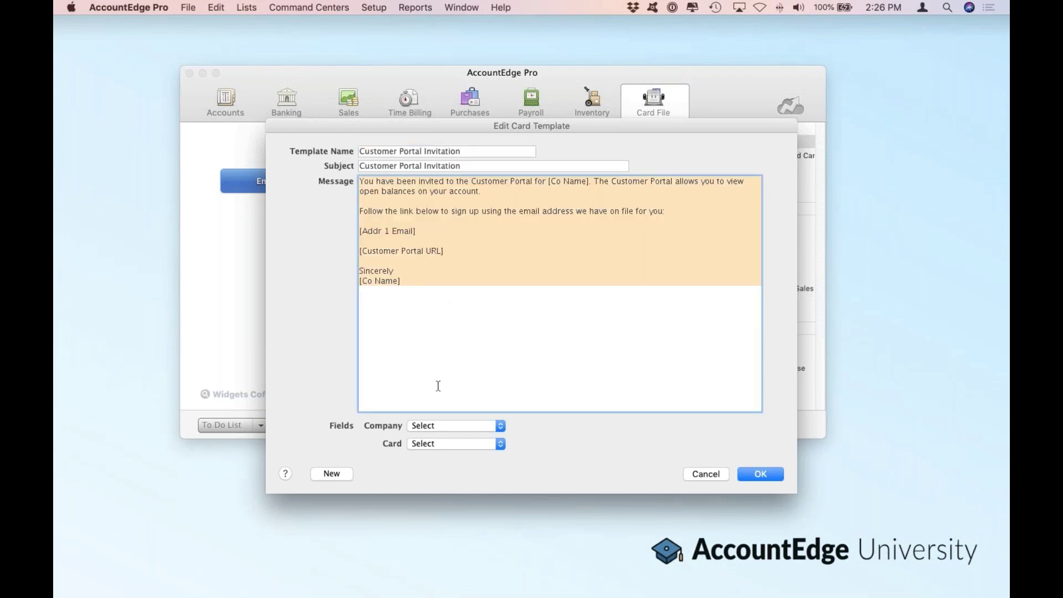
pyautogui.click(403, 285)
pyautogui.moveTo(401, 282); pyautogui.dragTo(336, 280)
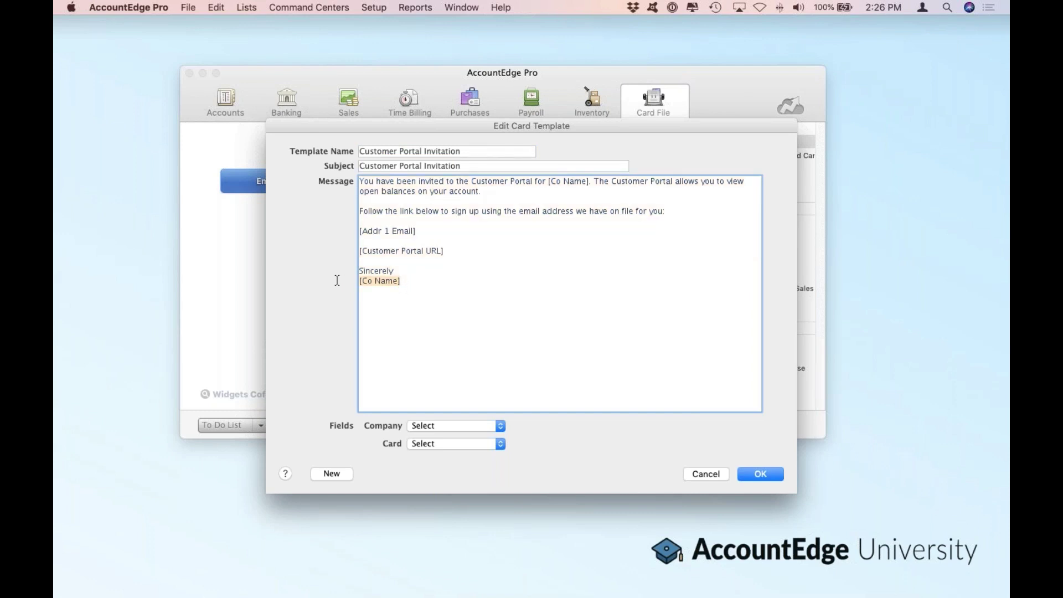
pyautogui.moveTo(419, 225); pyautogui.dragTo(352, 254)
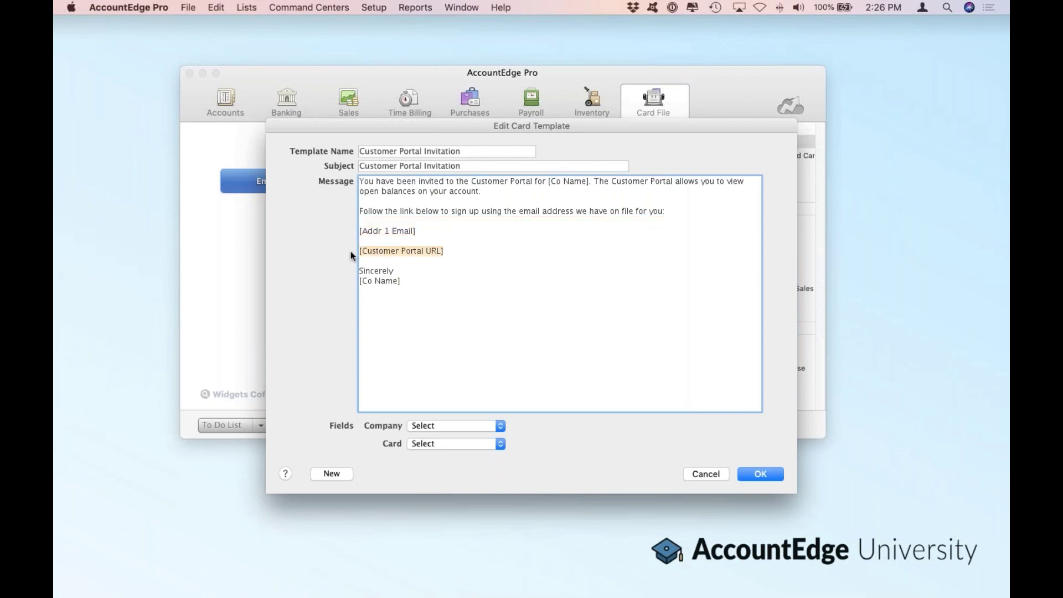
# Review the card merge fields of the Customer Portal Invitation template and close it without saving.
pyautogui.click(444, 441)
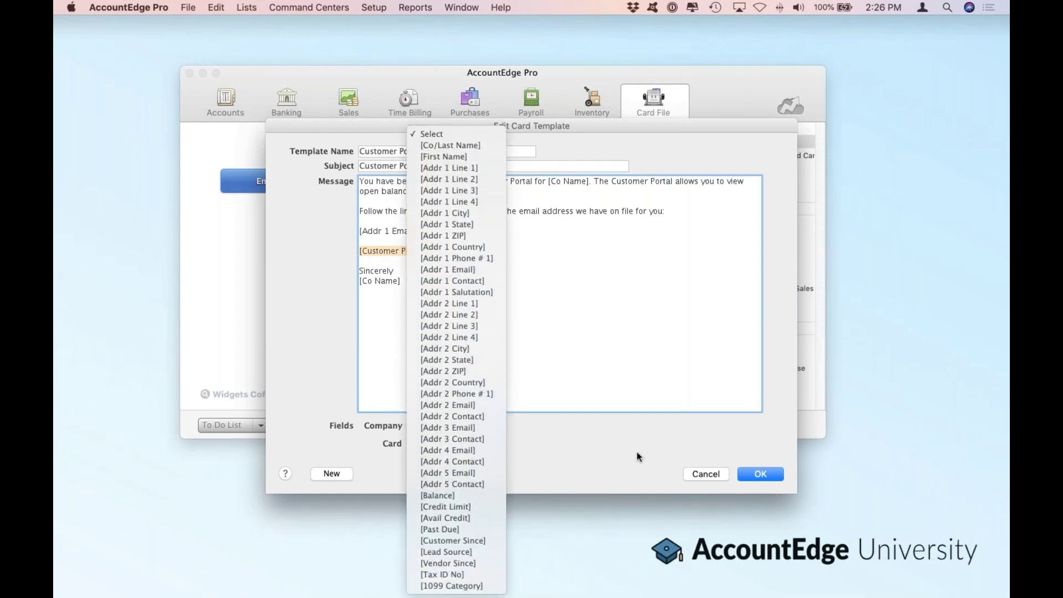
pyautogui.click(733, 474)
pyautogui.click(718, 473)
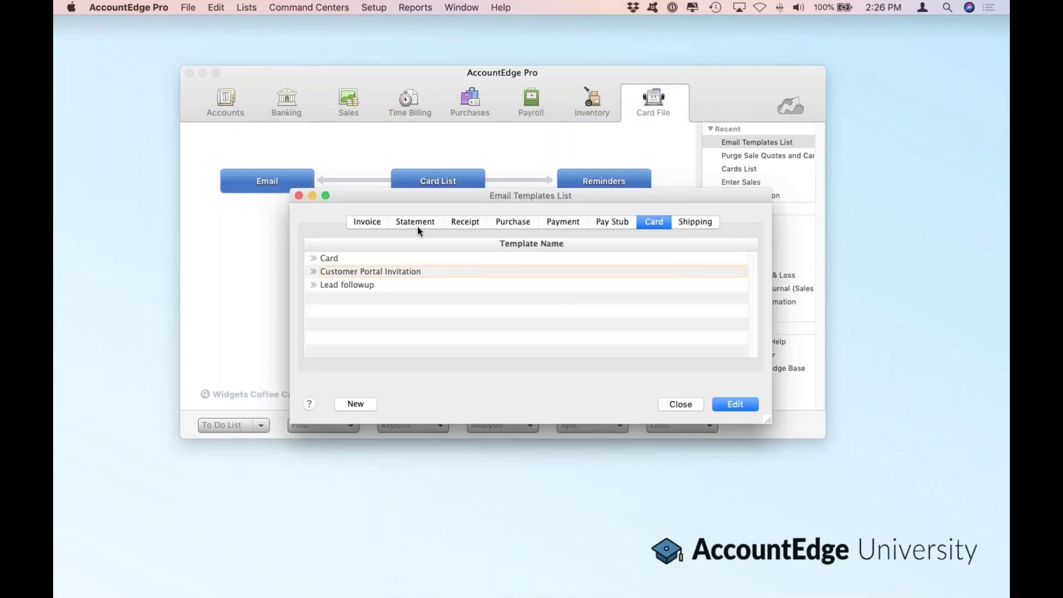
# Open the Sales Invoice-2 invoice template, examine its HTML-formatted message and close it without saving.
pyautogui.click(374, 222)
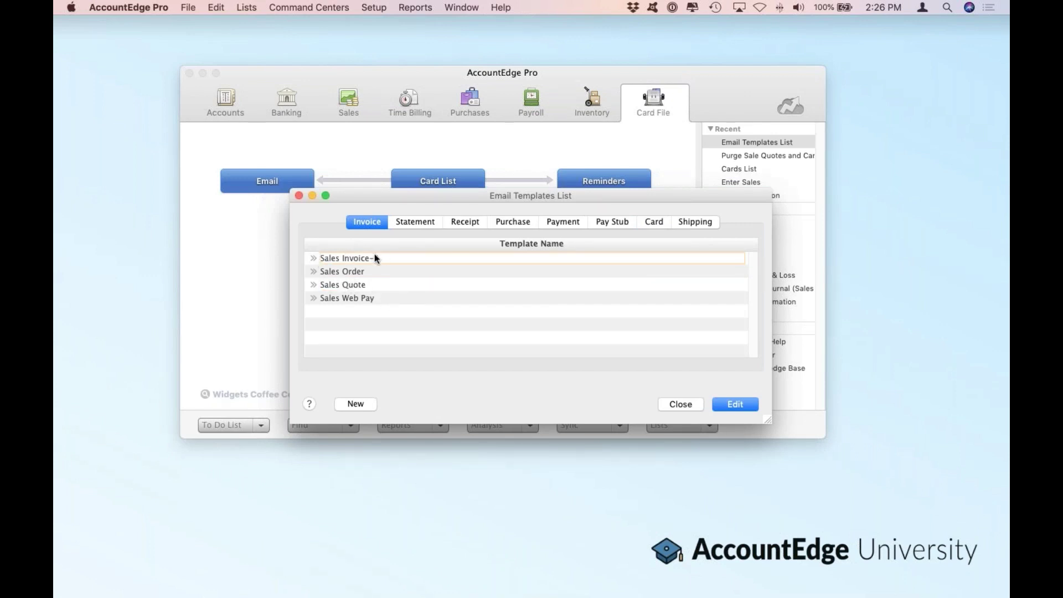
pyautogui.click(312, 259)
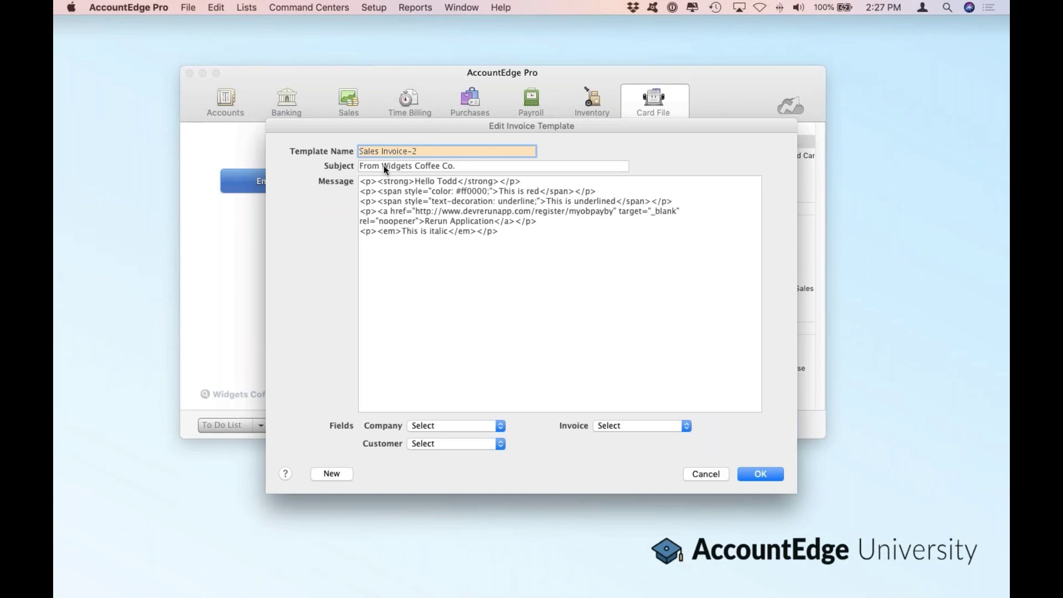
pyautogui.click(534, 235)
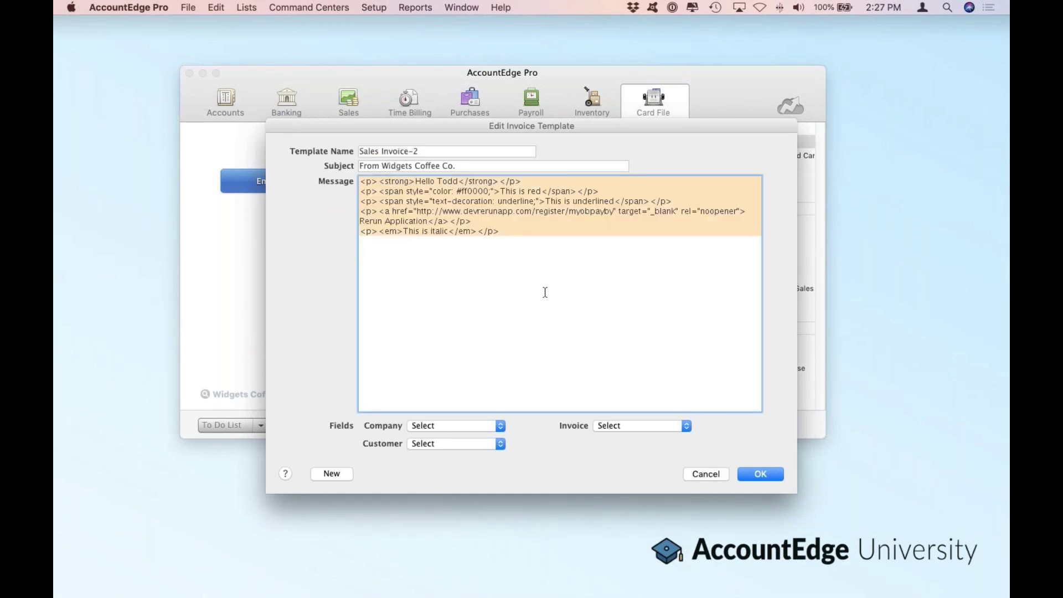
pyautogui.click(707, 474)
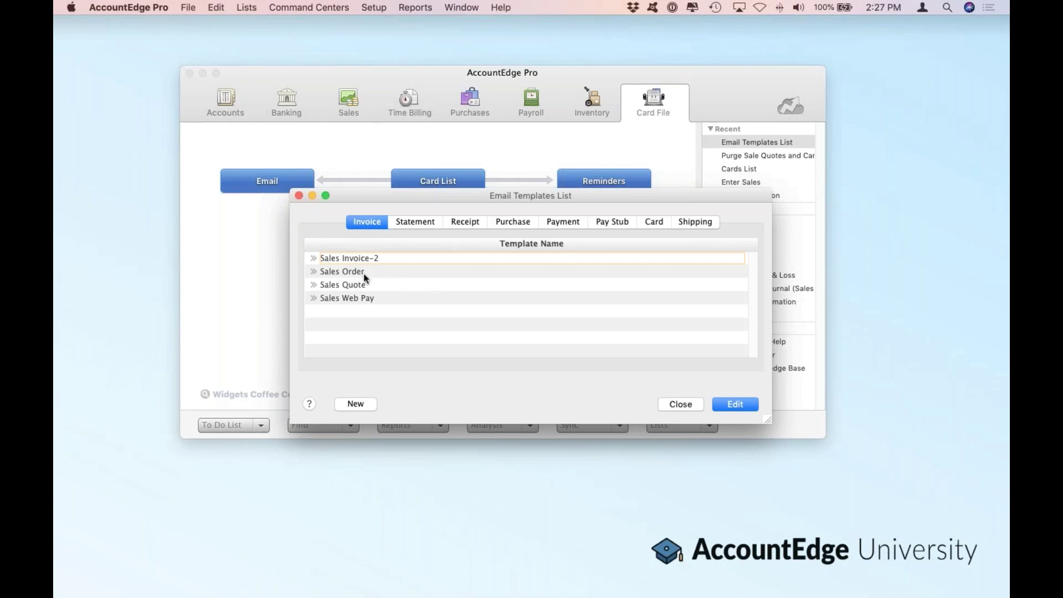
# Open the Sales Web Pay invoice template, review its available invoice merge fields and close it without saving.
pyautogui.click(345, 299)
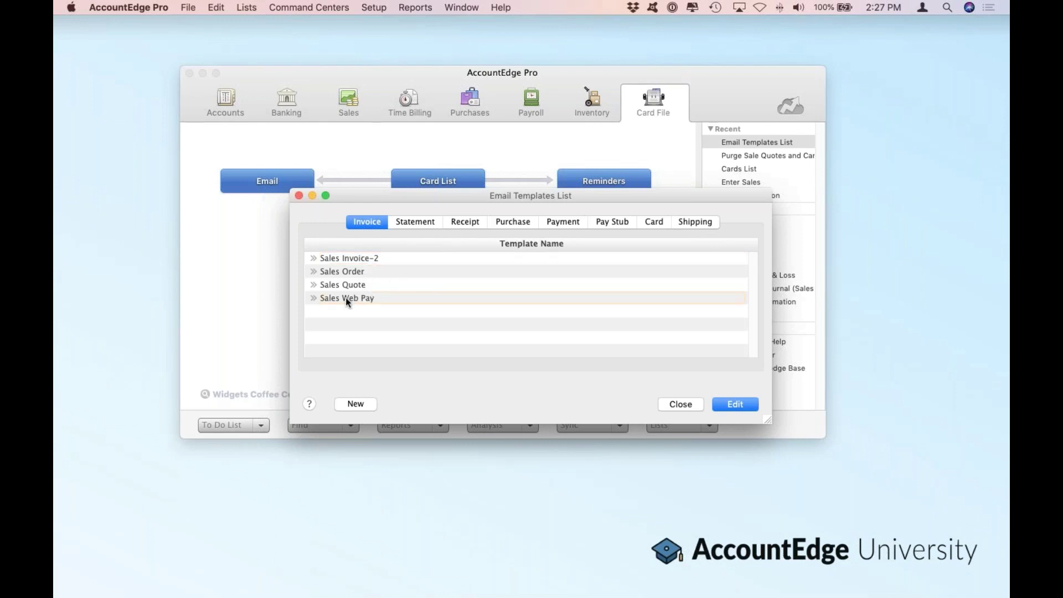
pyautogui.click(313, 299)
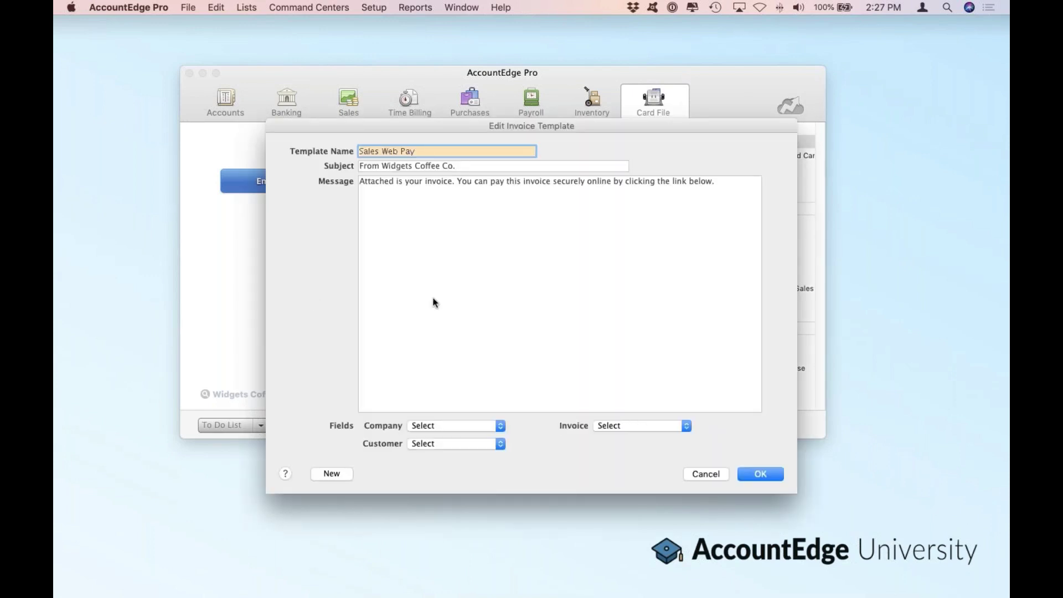
pyautogui.click(629, 428)
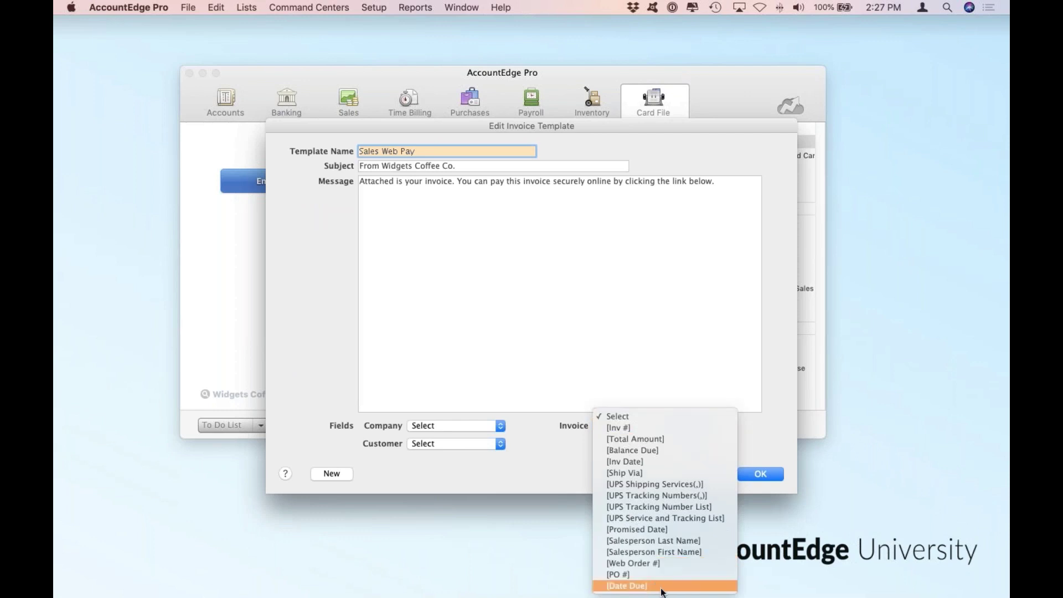
pyautogui.click(667, 333)
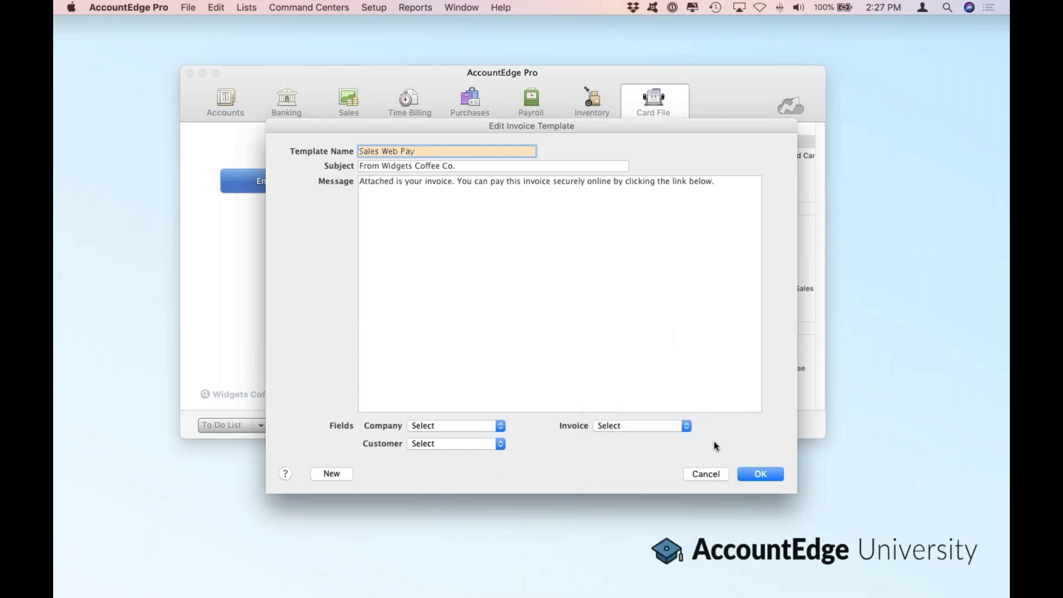
pyautogui.click(709, 475)
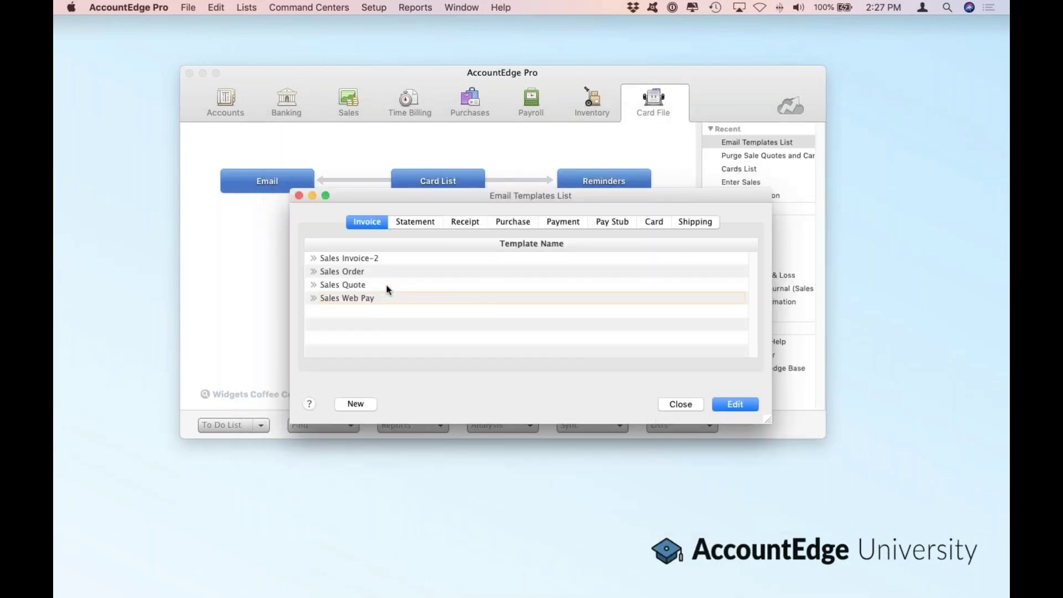
# Open the Receipt template, review its receipt merge fields, and close it and the email templates list without saving.
pyautogui.click(457, 223)
pyautogui.doubleClick(315, 257)
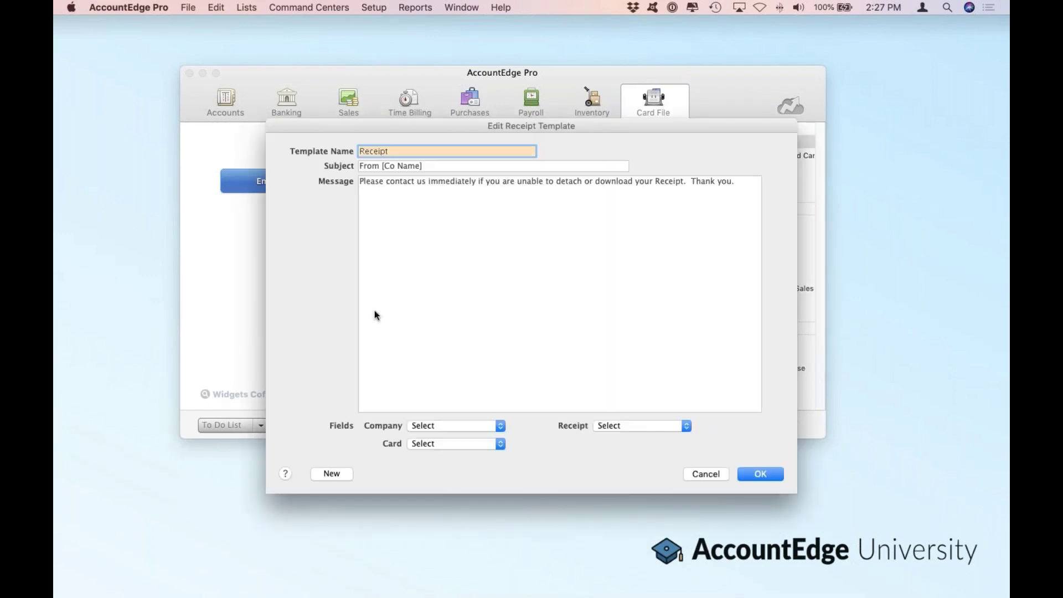
pyautogui.click(622, 426)
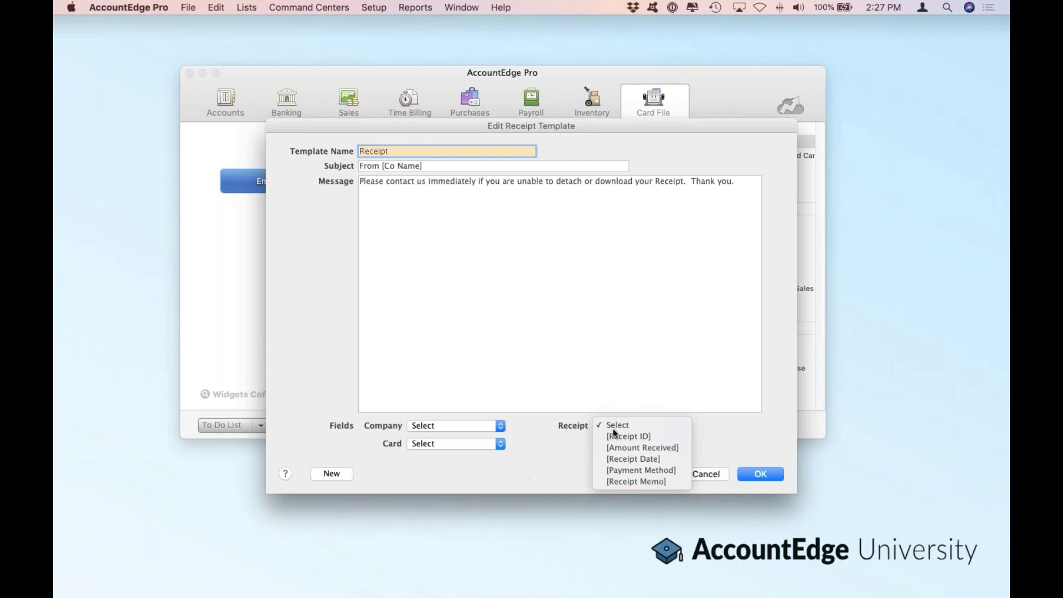
pyautogui.click(529, 476)
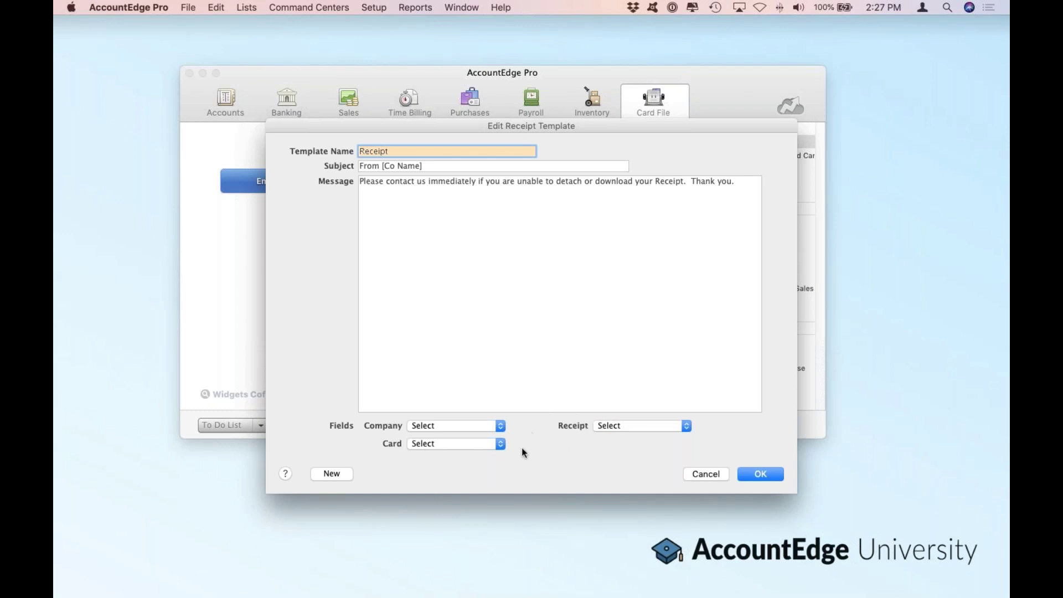
pyautogui.click(704, 474)
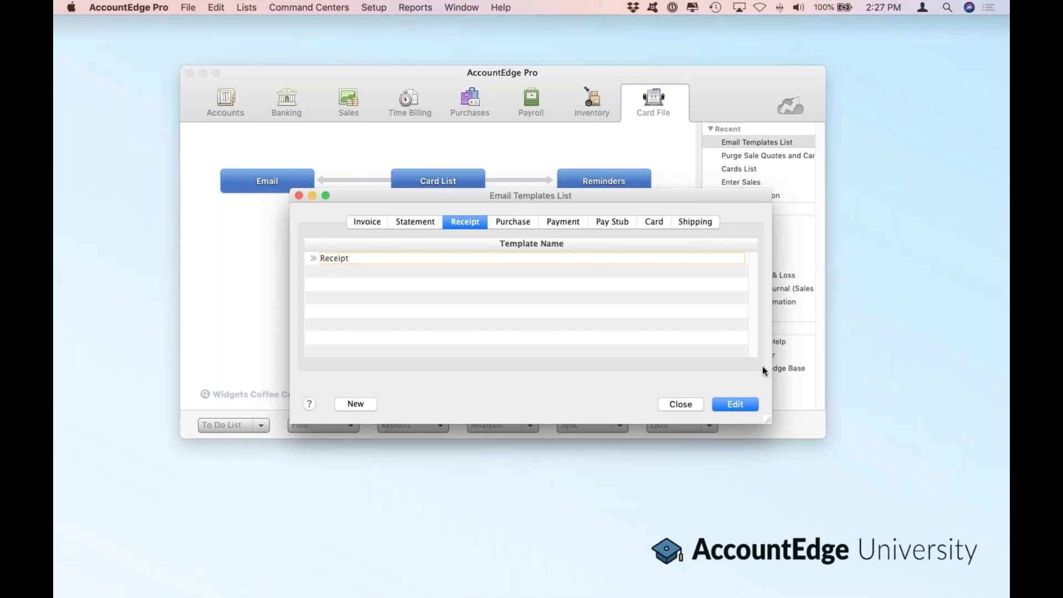
pyautogui.click(683, 402)
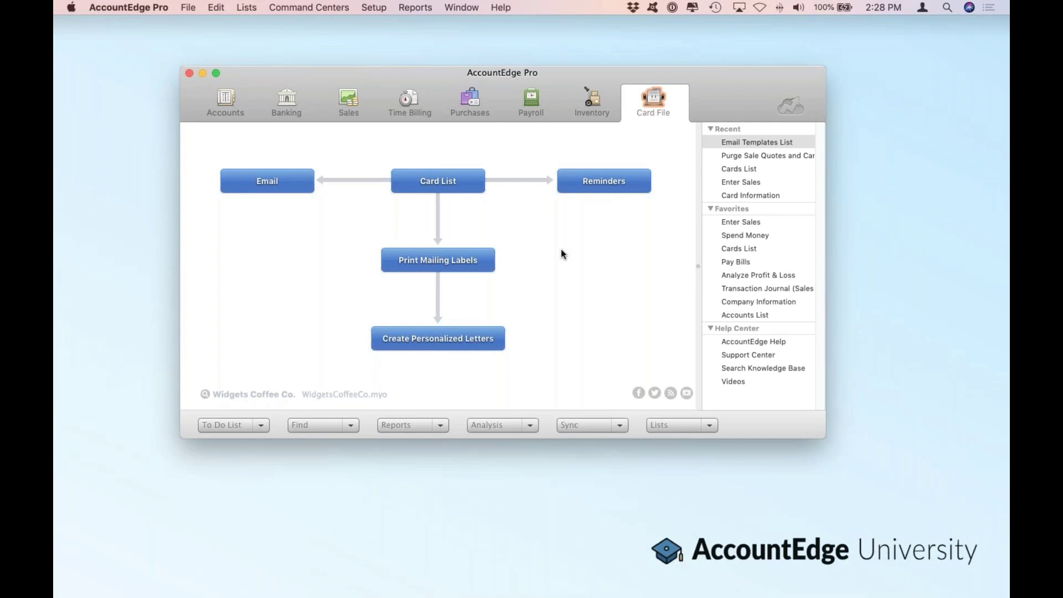
# Customize the card file's Lead Source report to include only the Leads card type, leaving the Lead Since dates blank.
pyautogui.click(389, 424)
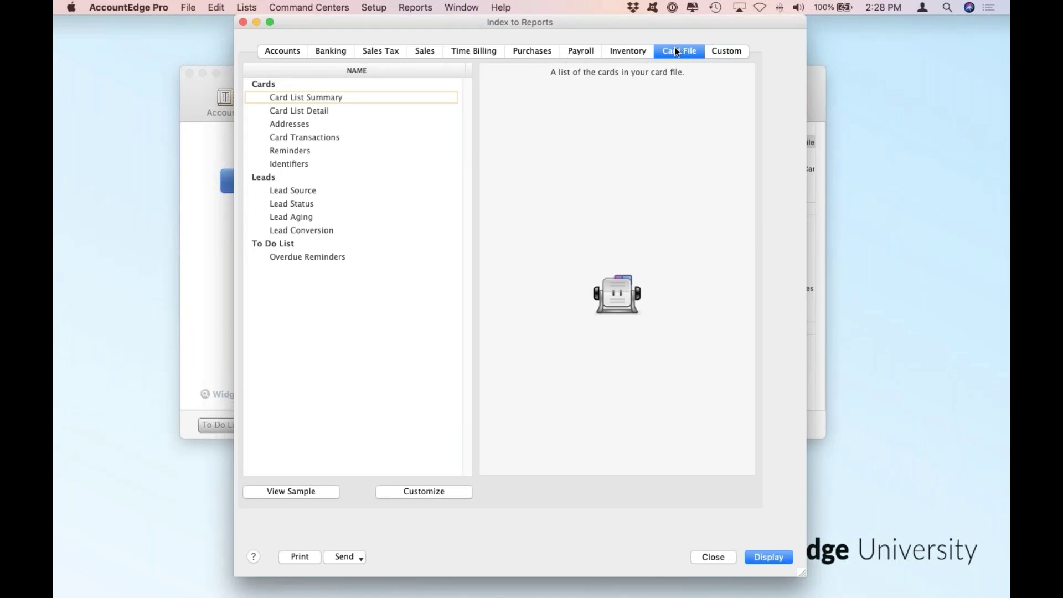
pyautogui.click(287, 191)
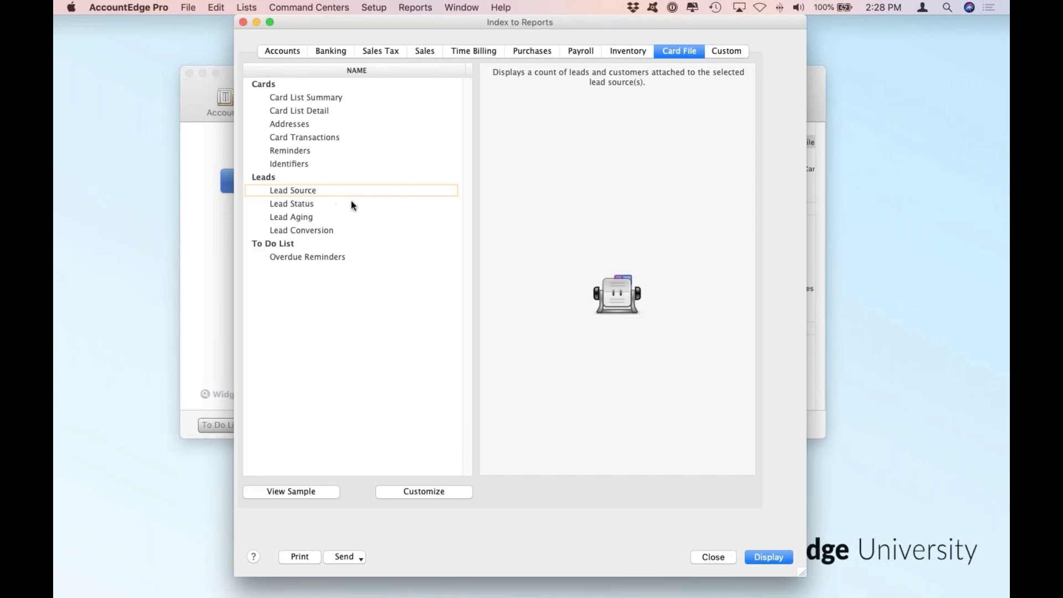
pyautogui.click(430, 492)
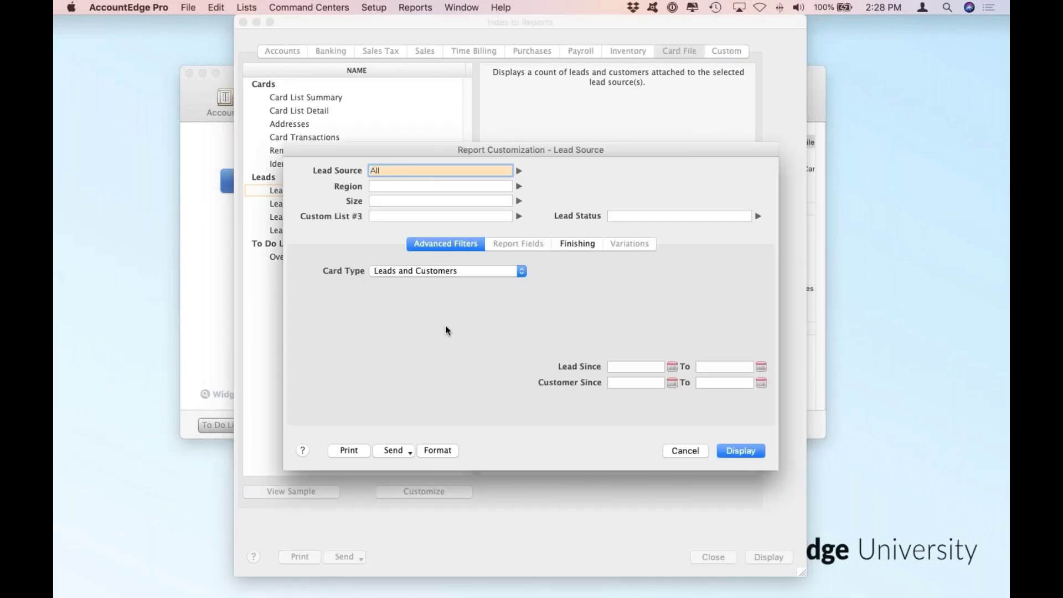
pyautogui.click(484, 269)
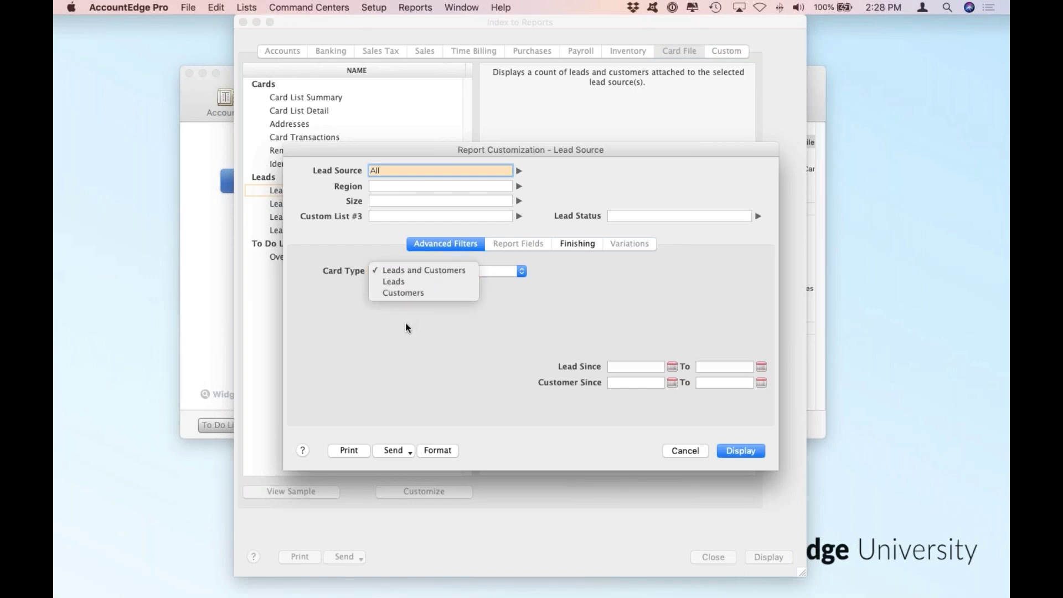
pyautogui.click(405, 282)
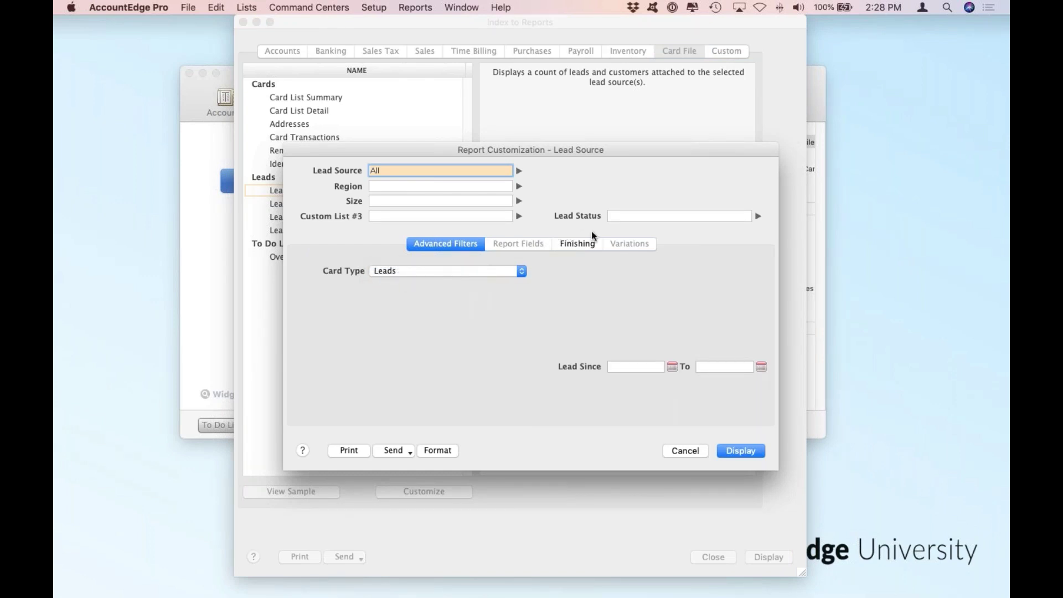
pyautogui.click(615, 364)
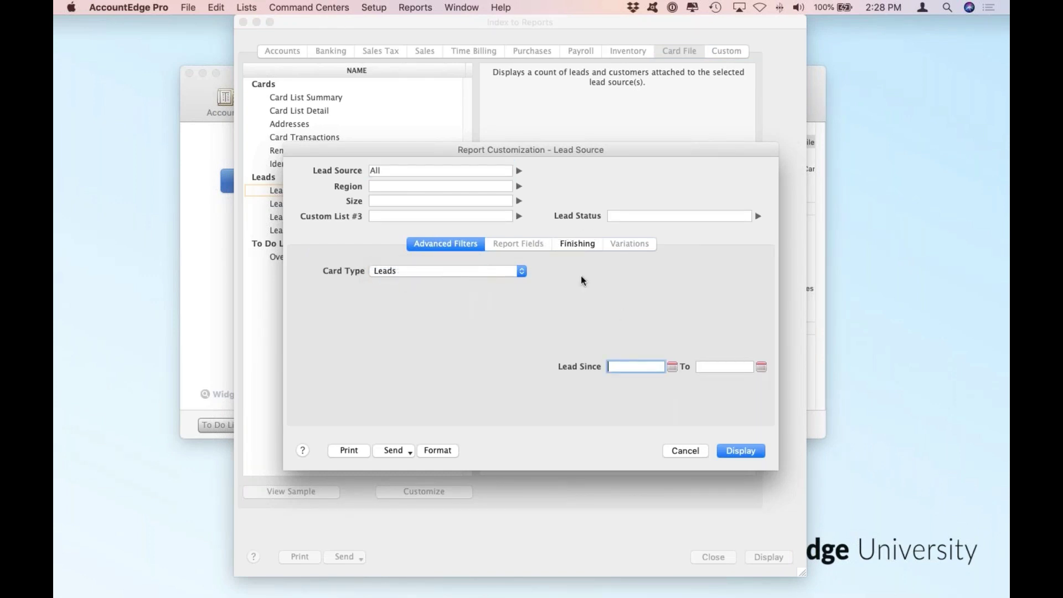
# Review the Lead Source report's finishing options and the reports already listed for quick access.
pyautogui.click(578, 244)
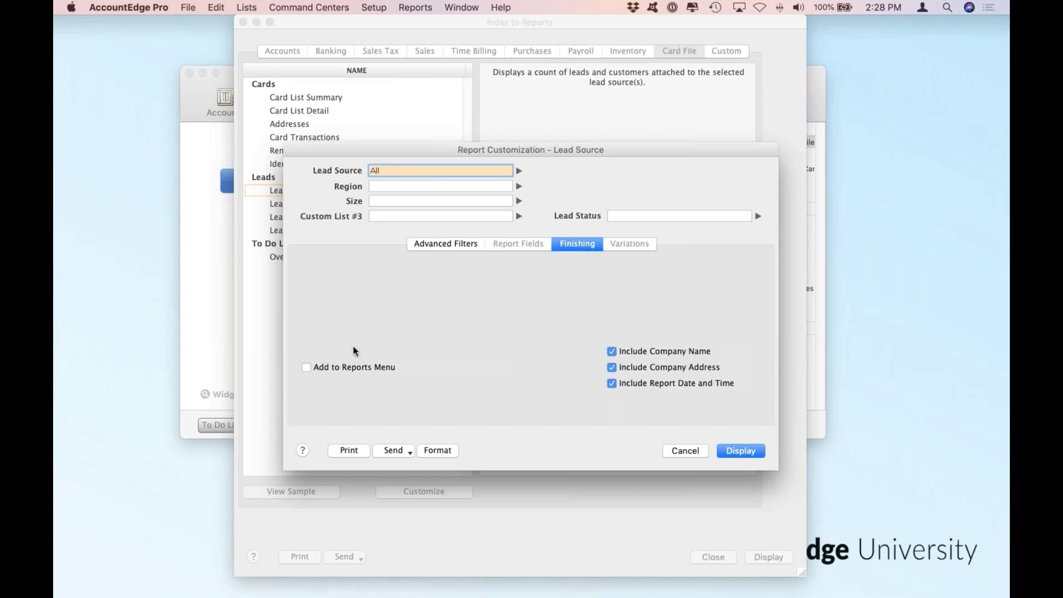
pyautogui.click(424, 7)
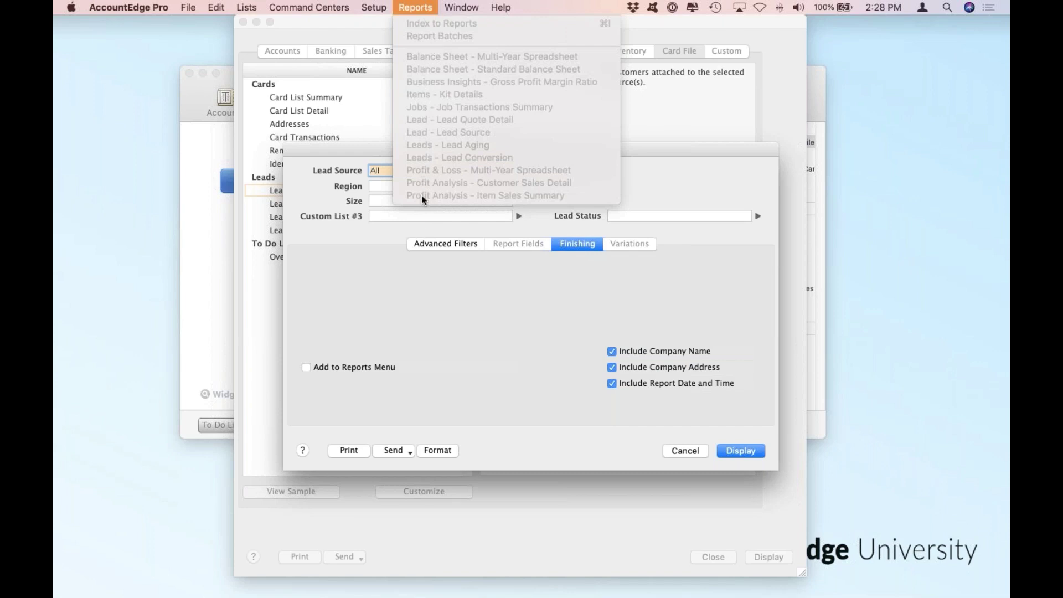
pyautogui.click(667, 429)
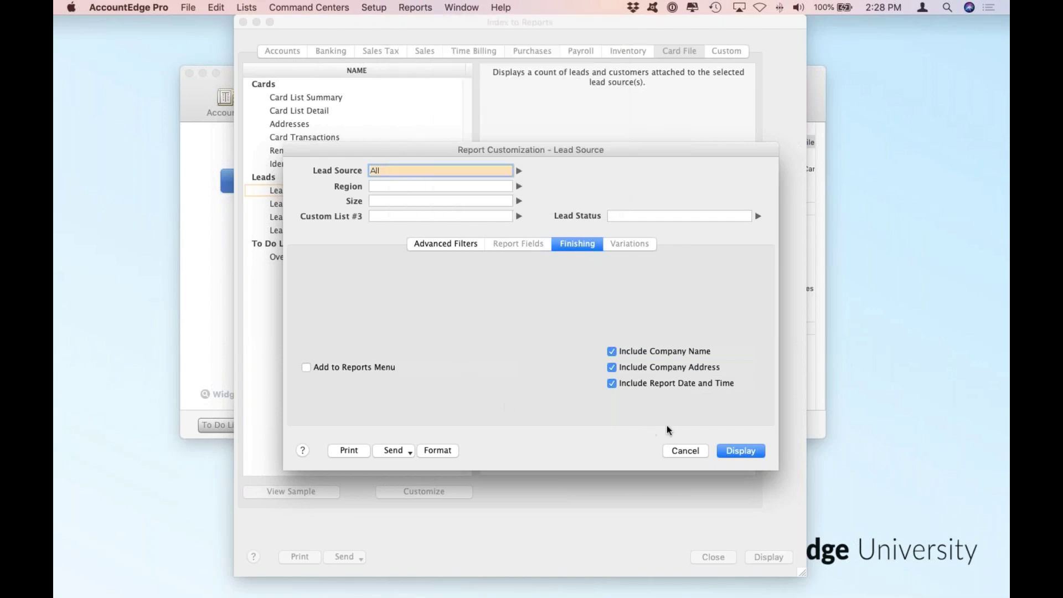
# Display the Lead Source report, open the Google Ad lead source from it, and close both.
pyautogui.click(737, 451)
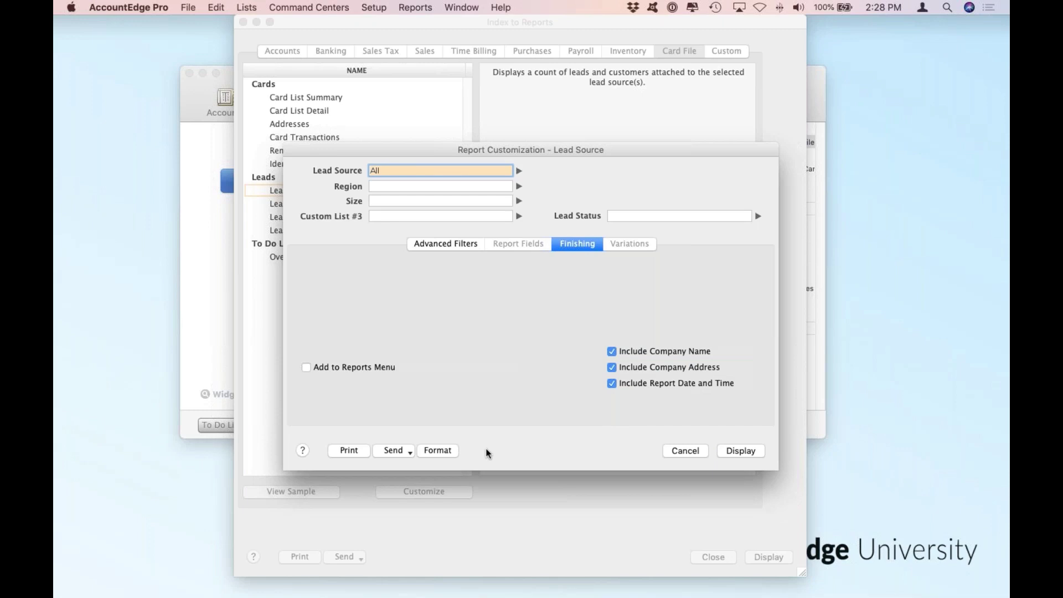
pyautogui.click(731, 451)
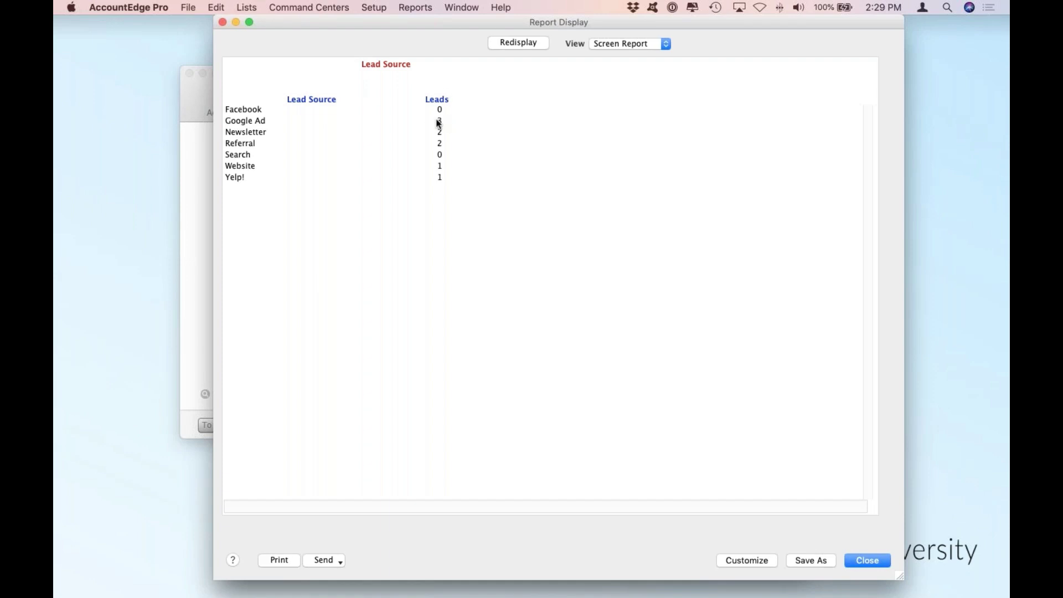
pyautogui.doubleClick(269, 121)
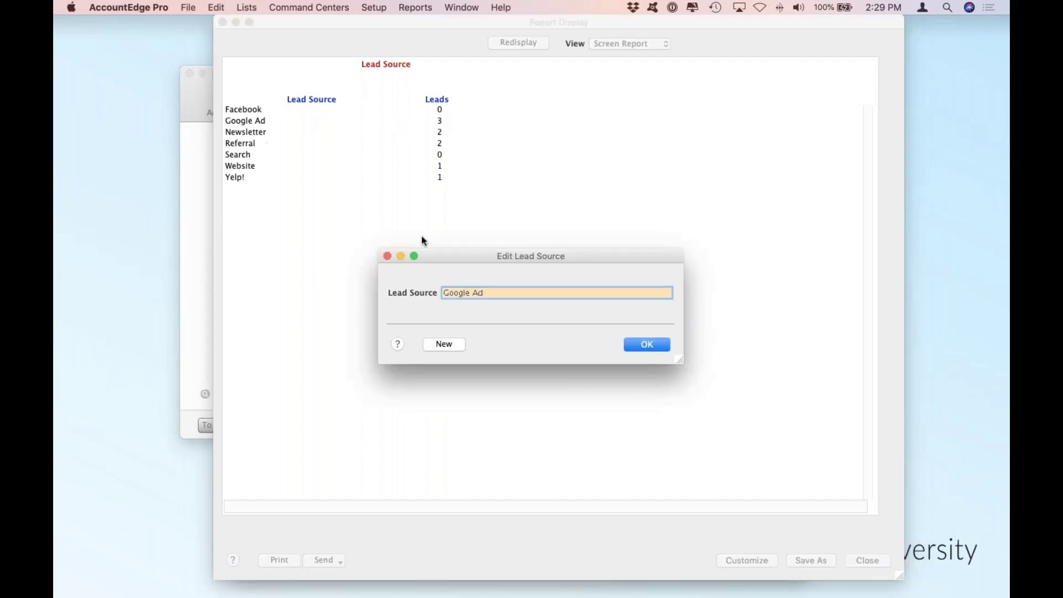
pyautogui.click(643, 345)
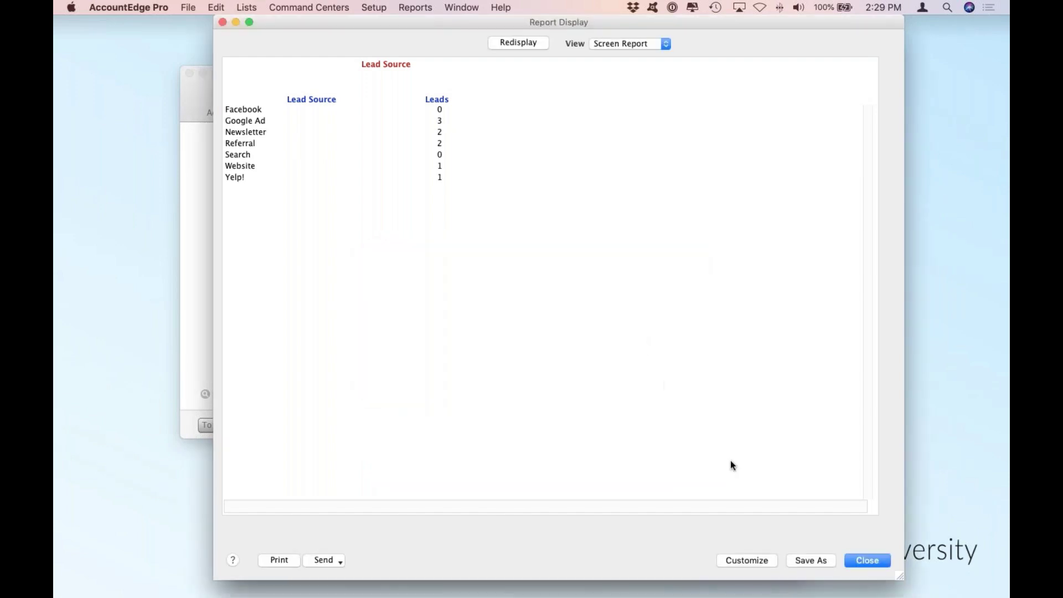
pyautogui.click(862, 560)
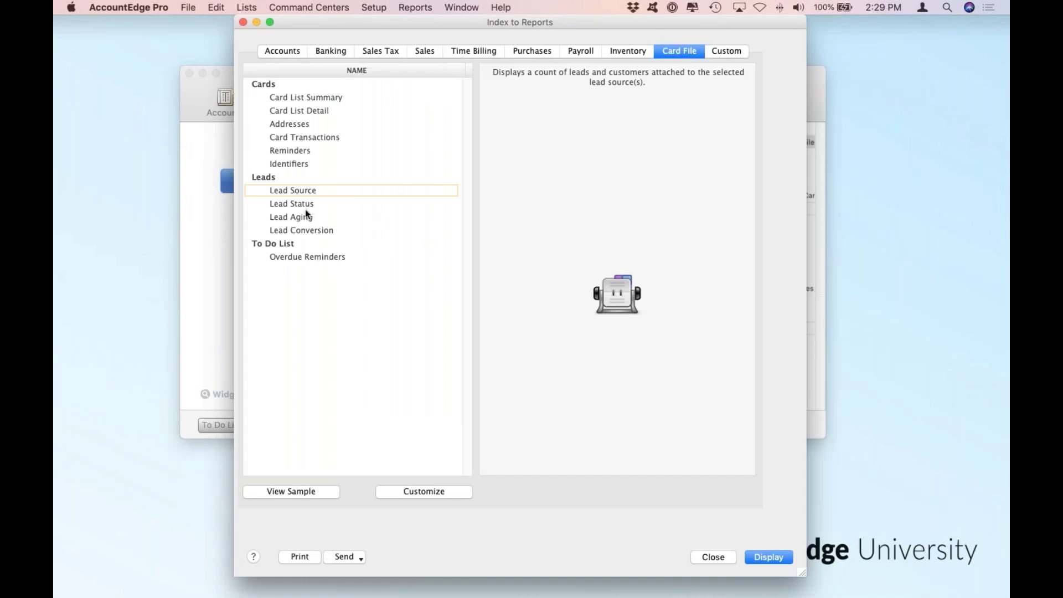
# Display the card file's Lead Status report to review leads and customers by status, and close it.
pyautogui.click(289, 204)
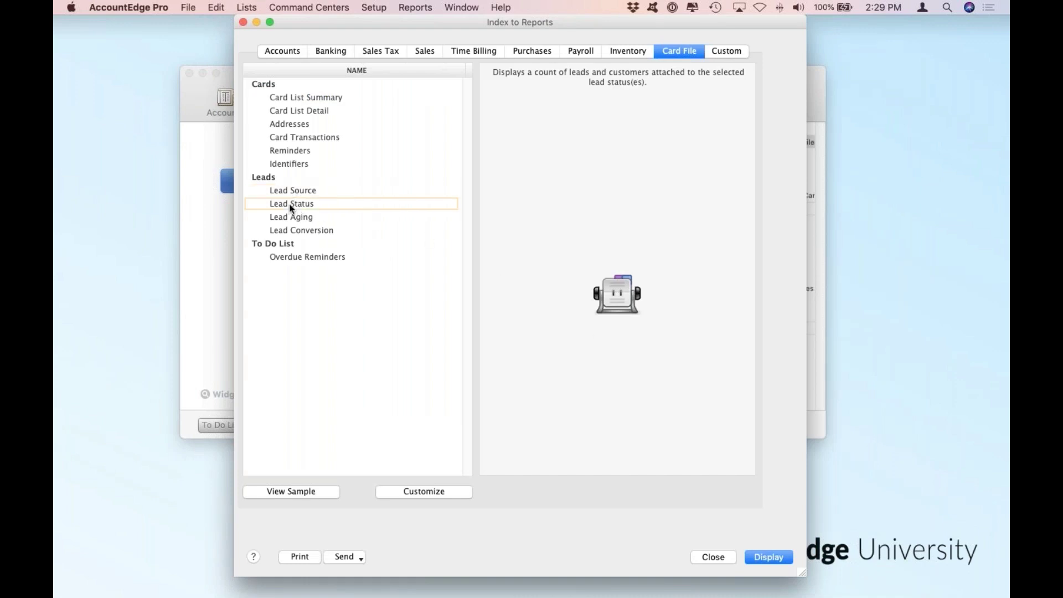
pyautogui.click(768, 558)
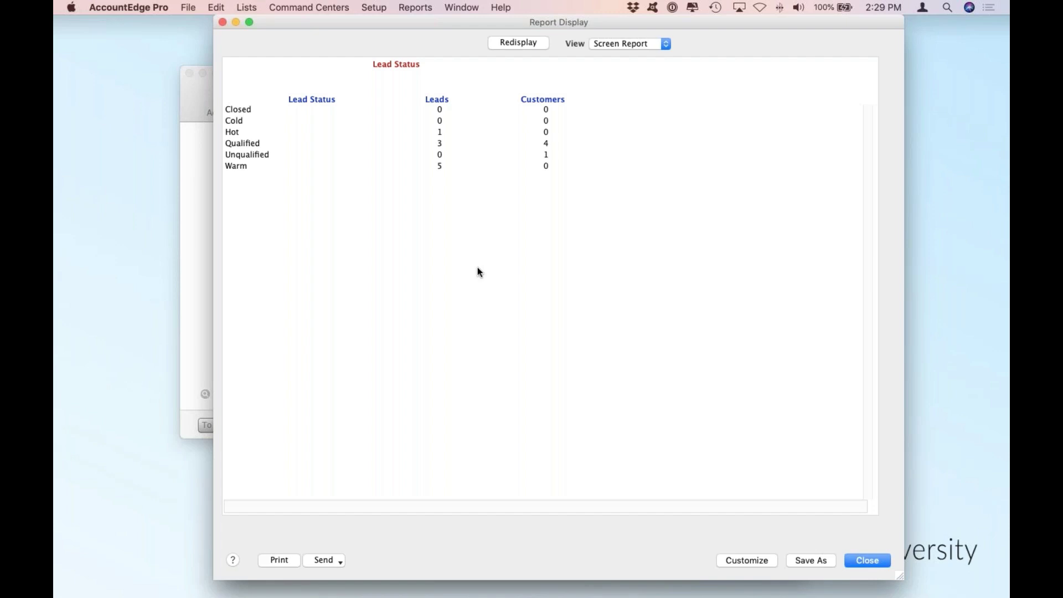
pyautogui.click(866, 559)
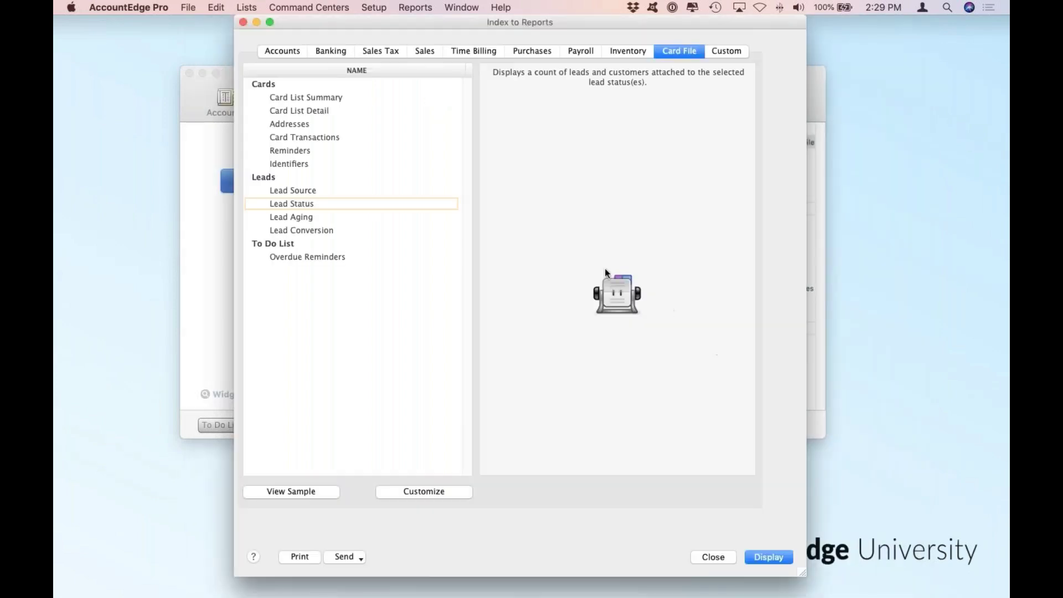
# Display the Lead Aging report to examine how long each lead has been open, and close it.
pyautogui.click(318, 217)
pyautogui.click(768, 557)
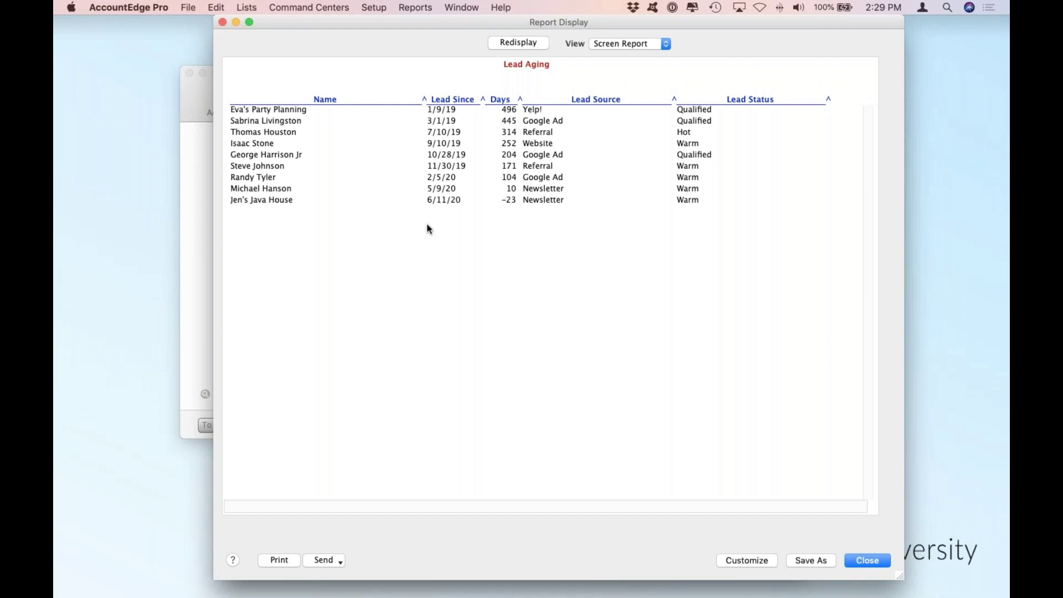
pyautogui.click(855, 557)
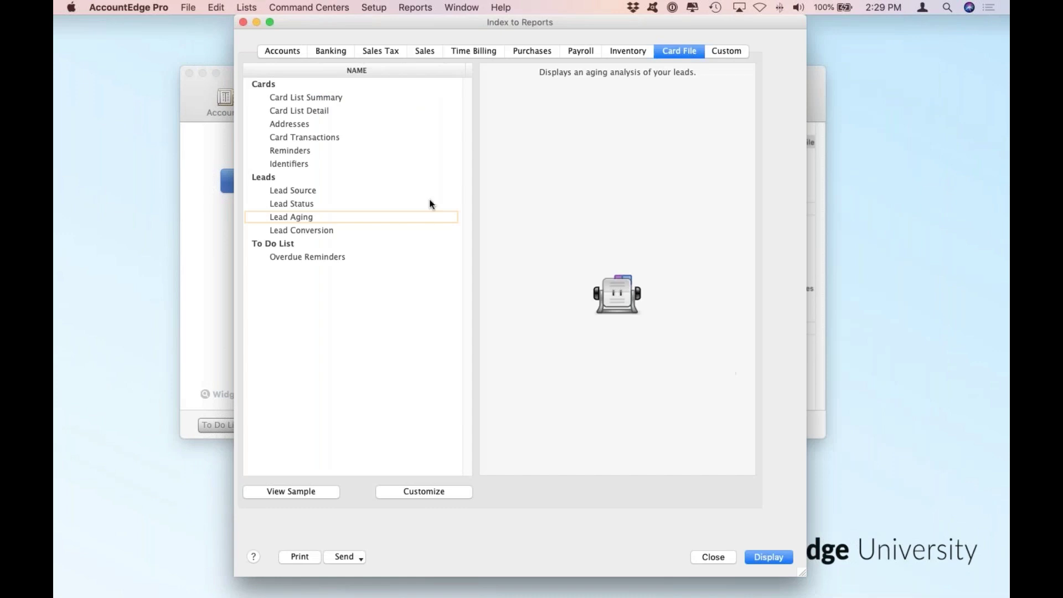
# Display the Lead Conversion report to examine the days taken to convert leads to customers, and close it.
pyautogui.click(297, 231)
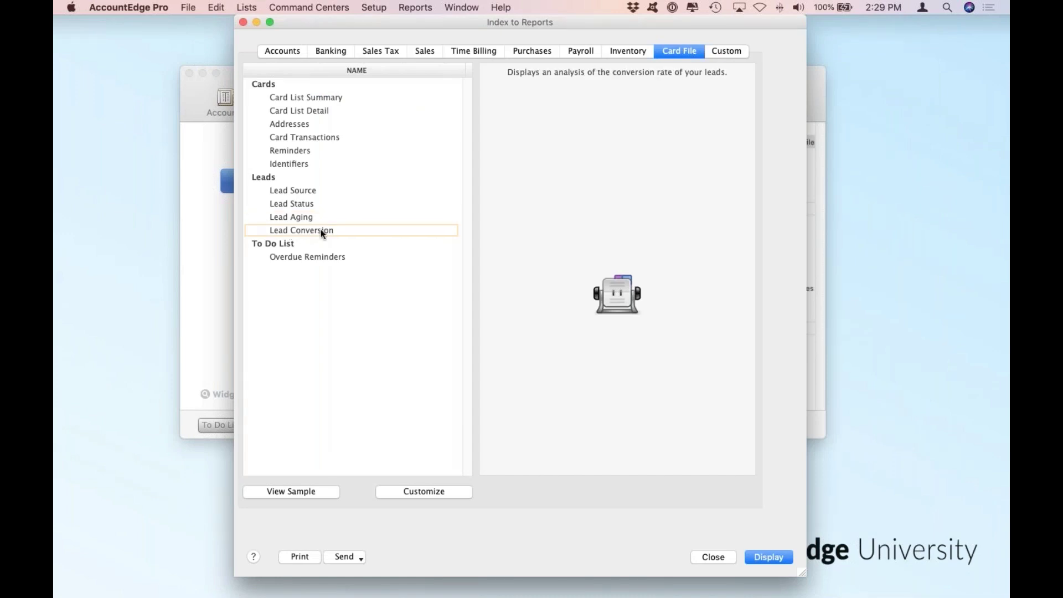
pyautogui.click(767, 556)
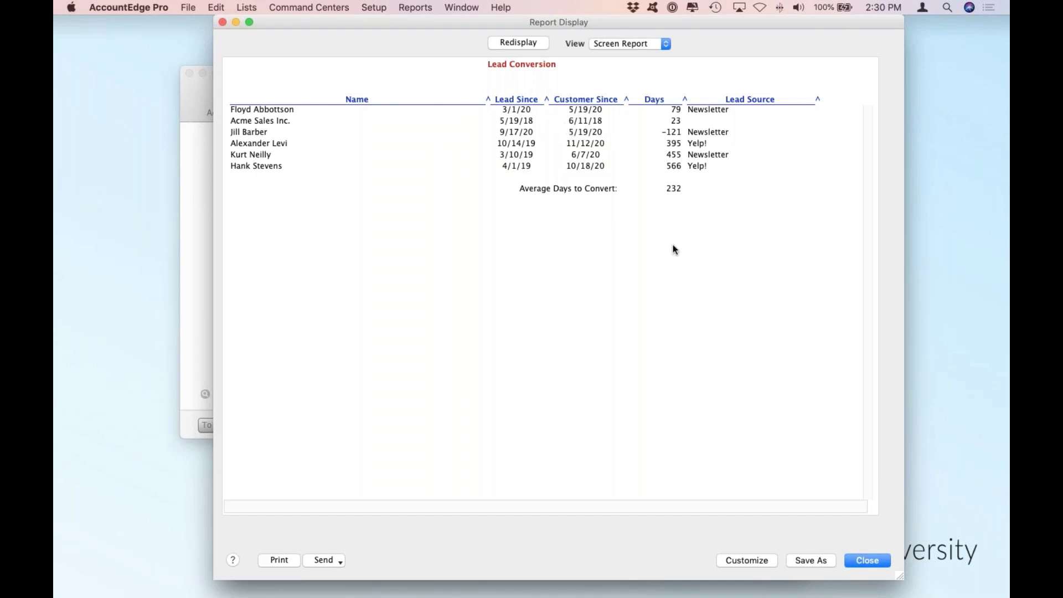
pyautogui.click(860, 561)
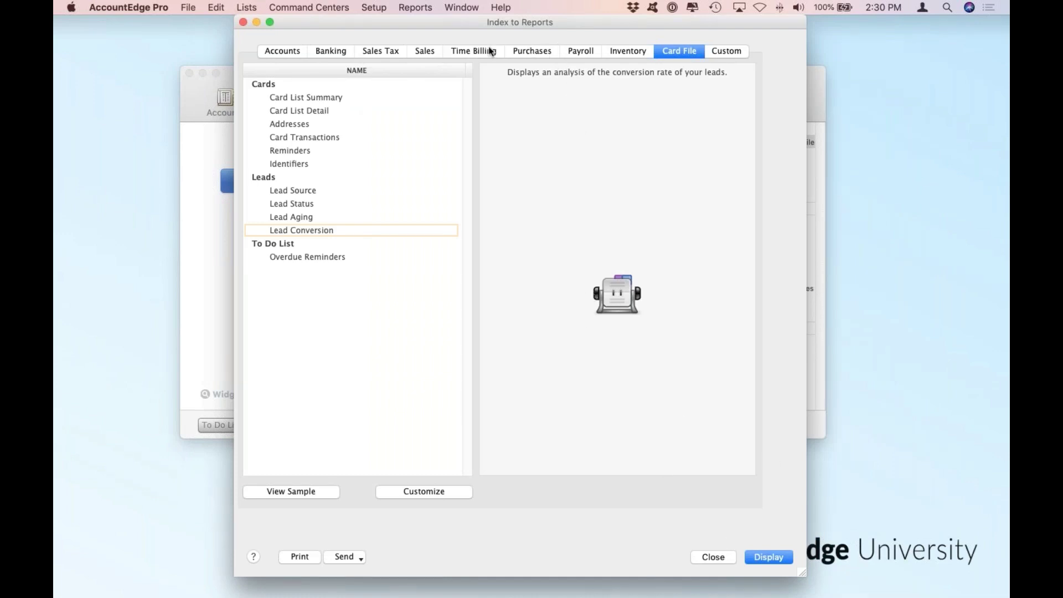
# Display the sales Lead Quote Summary report, open the $75.00 quote dated 5/19/20 from it, and close both.
pyautogui.click(424, 52)
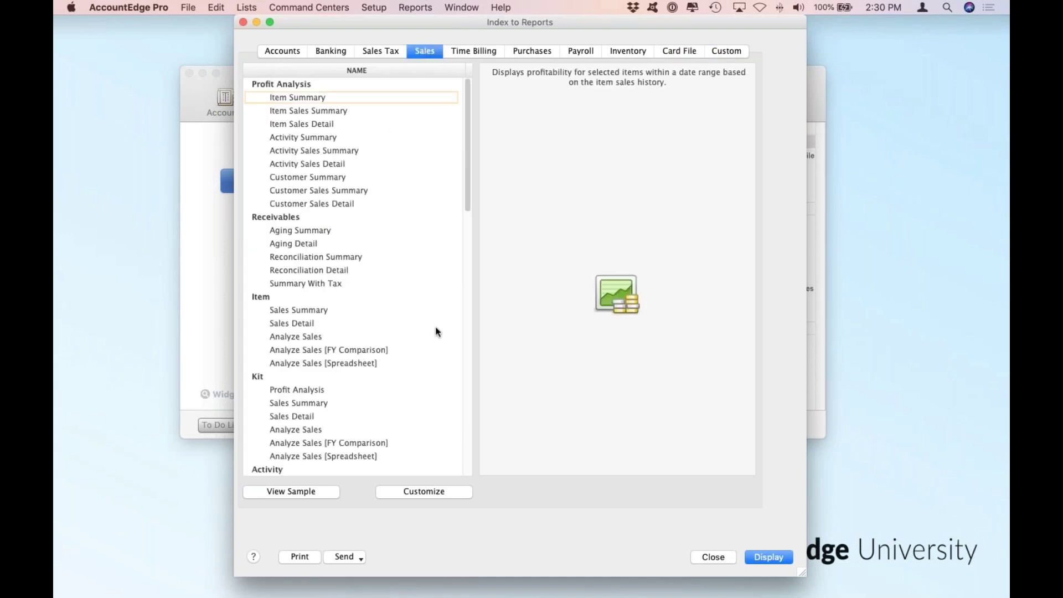
pyautogui.scroll(-10, 436, 328)
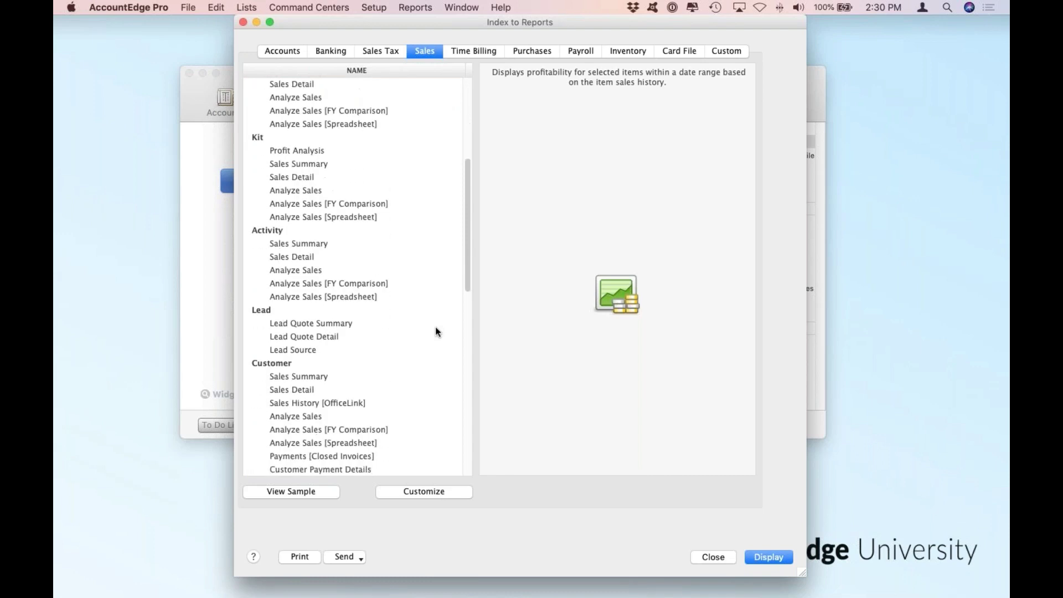
pyautogui.click(298, 324)
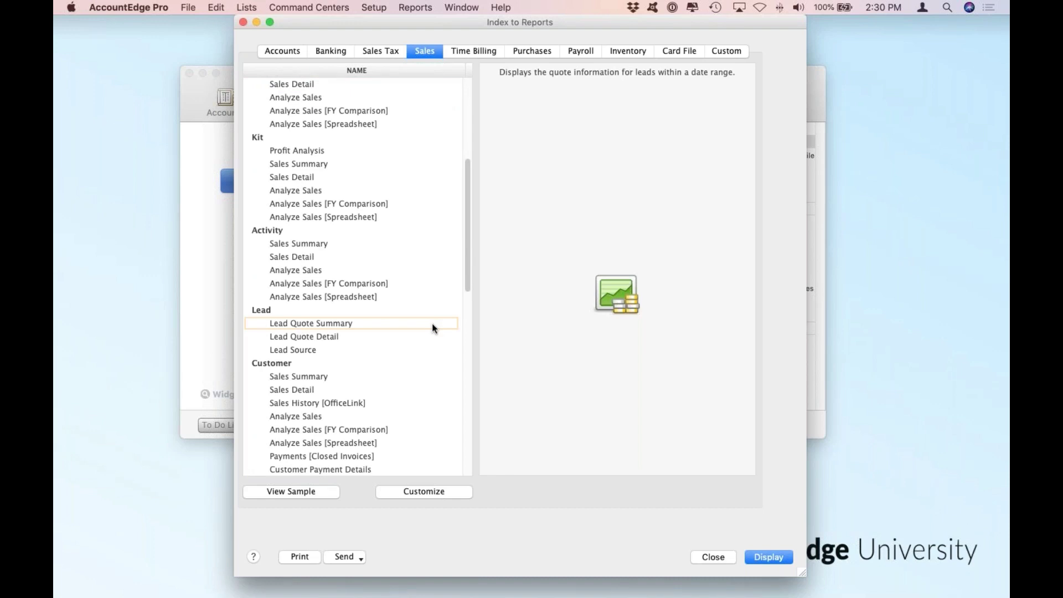
pyautogui.click(767, 558)
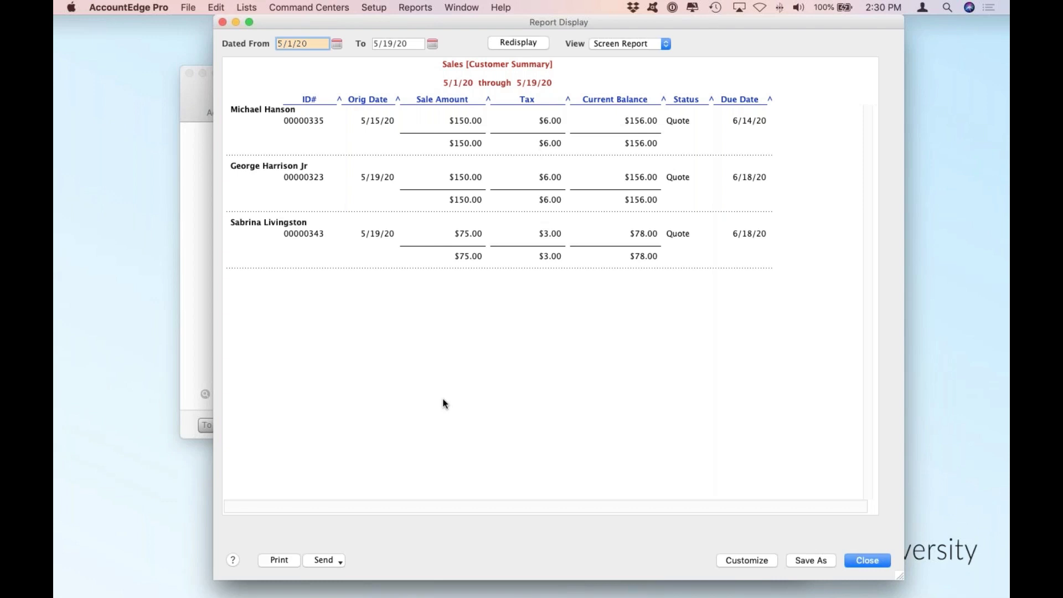
pyautogui.doubleClick(299, 233)
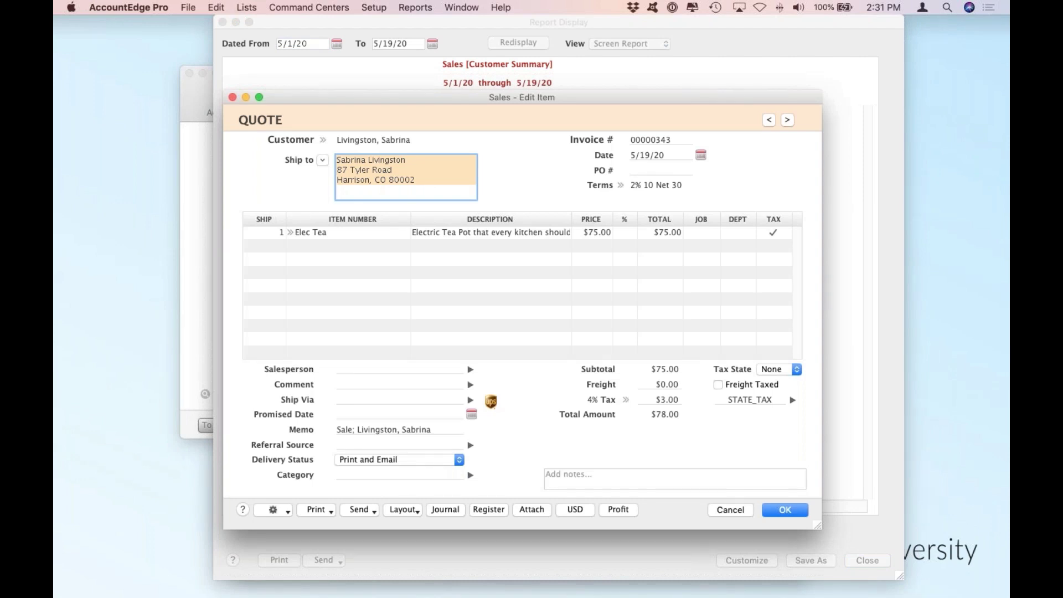
pyautogui.click(788, 509)
pyautogui.click(865, 559)
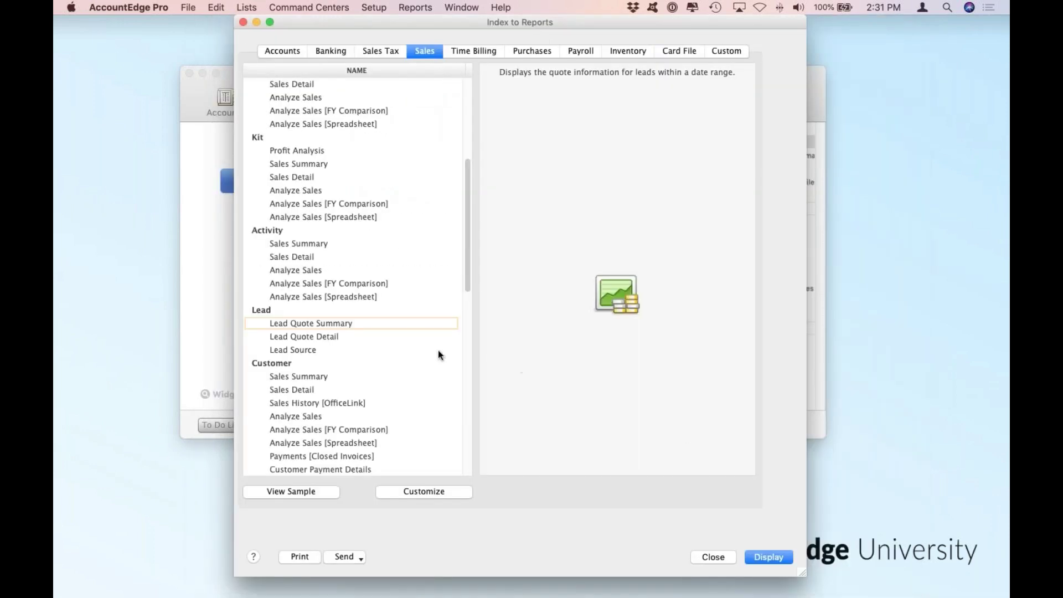
# Display the Lead Quote Detail report, open the single Elec Tea quote from it, and close the quote.
pyautogui.click(333, 338)
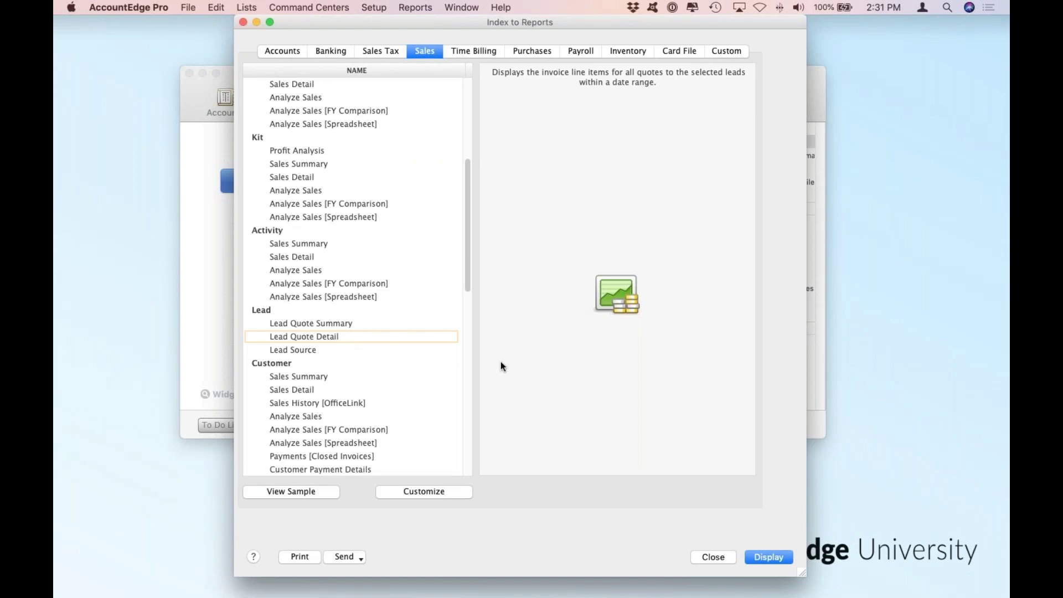
pyautogui.click(761, 556)
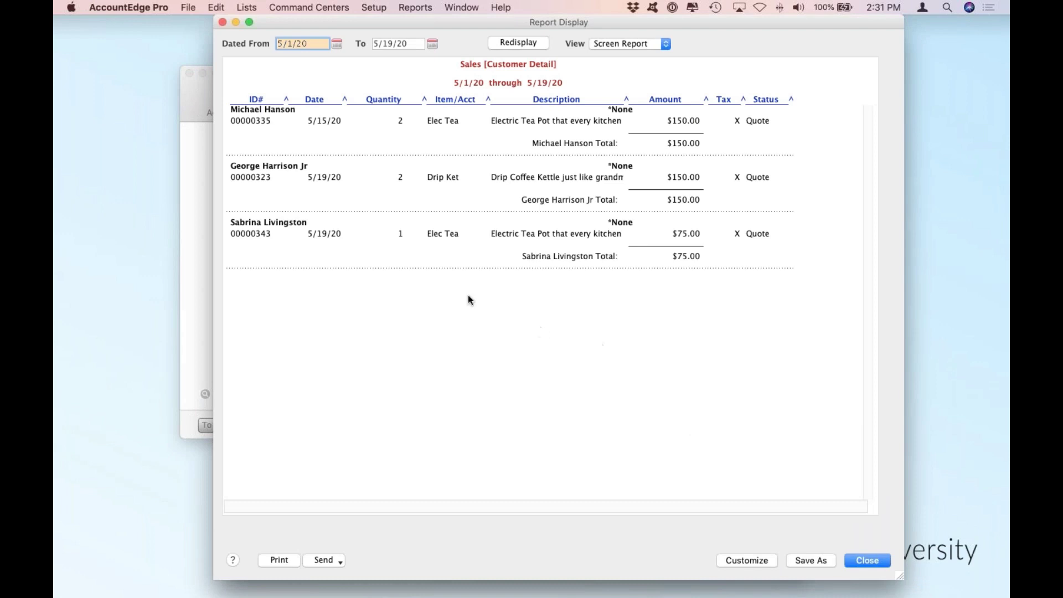
pyautogui.doubleClick(310, 233)
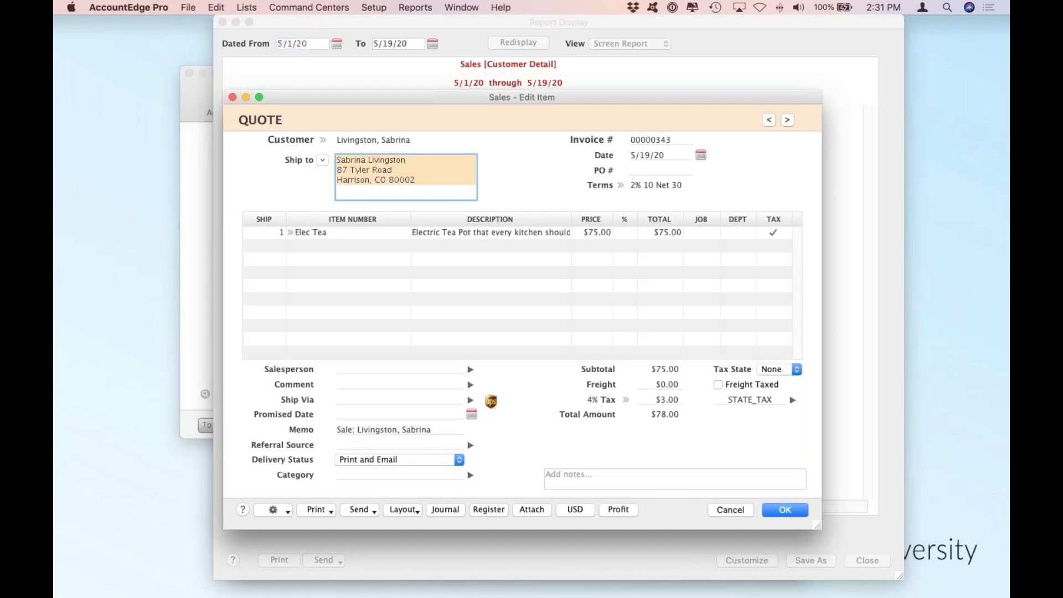
pyautogui.click(729, 510)
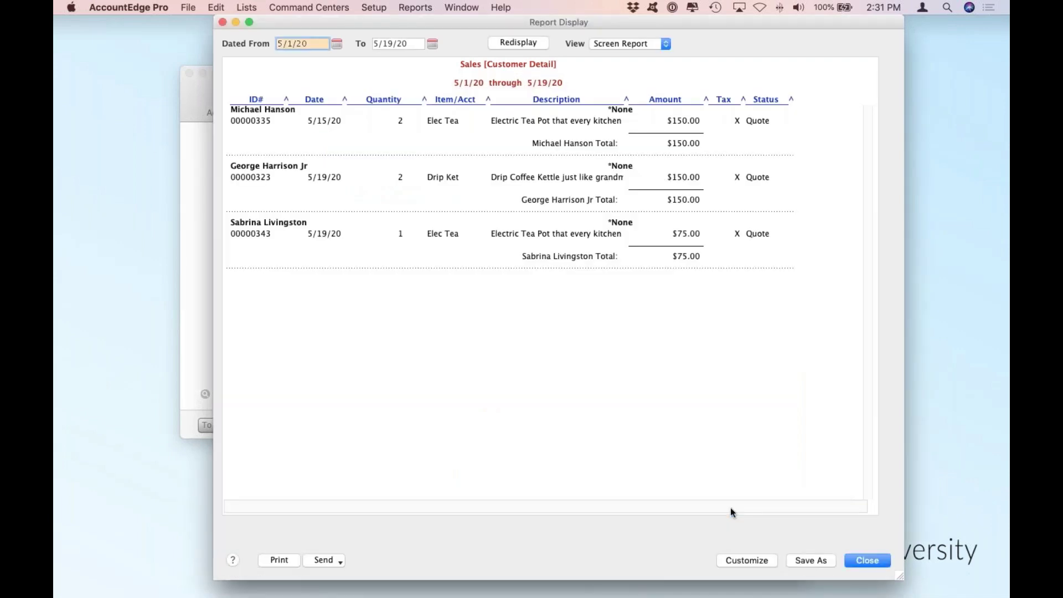
# Open the Lead Quote Detail report's customization and examine the selection lists for Leads and Region without changing them.
pyautogui.click(743, 560)
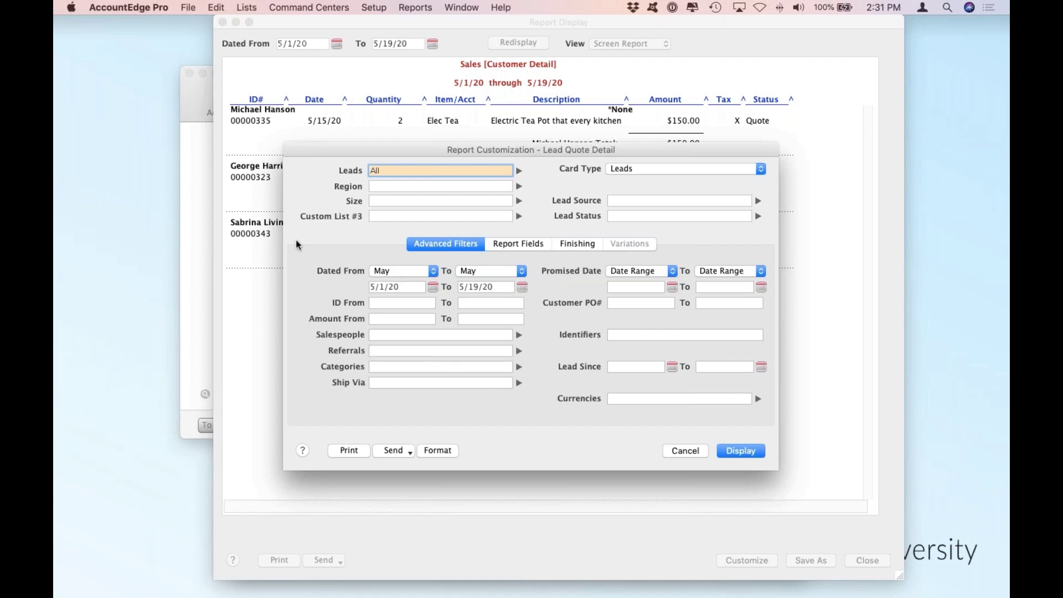
pyautogui.click(519, 171)
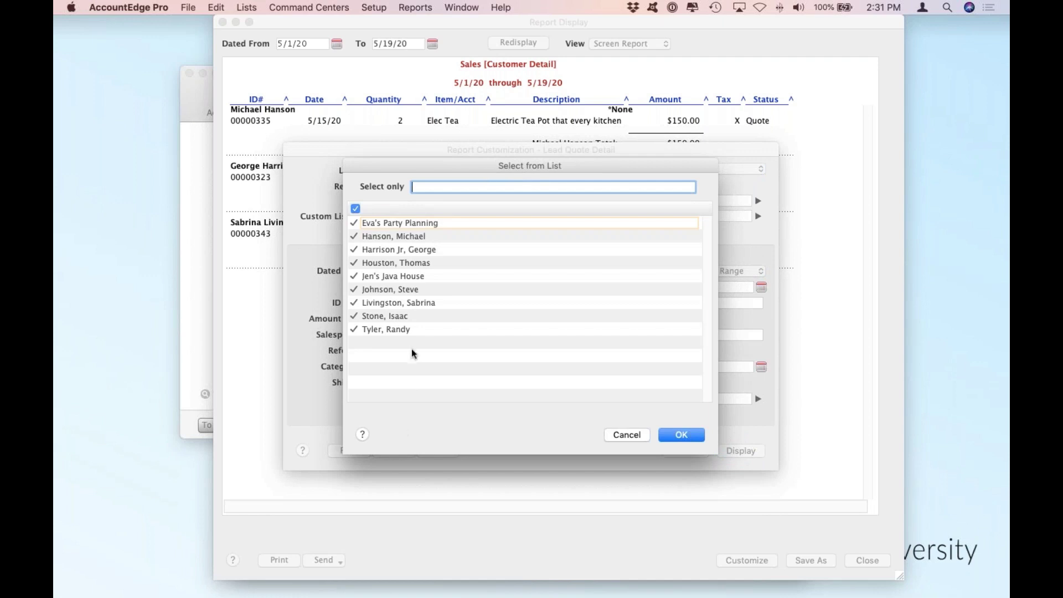
pyautogui.click(631, 436)
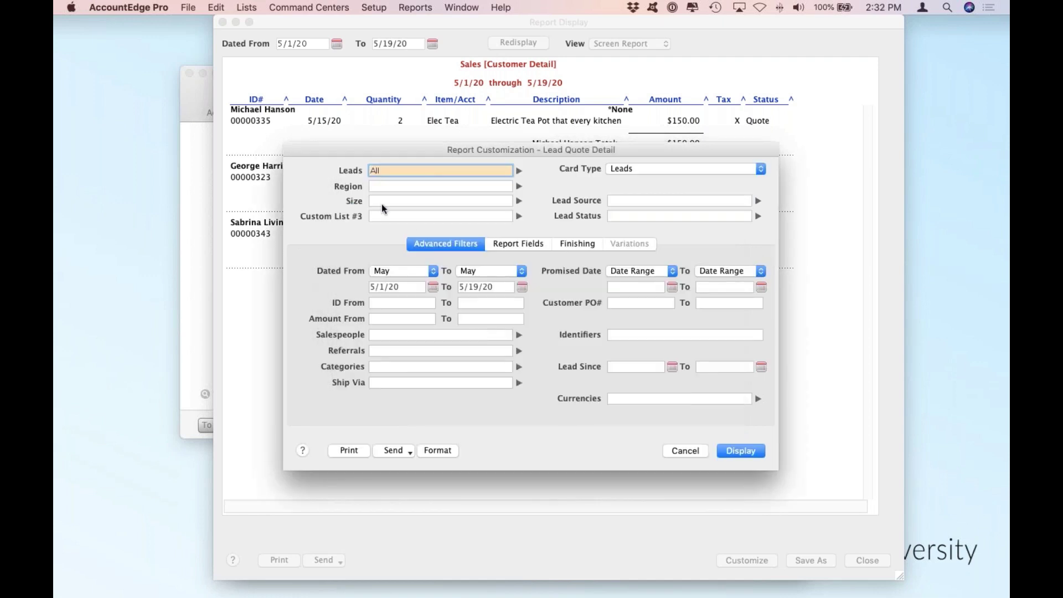
pyautogui.click(382, 186)
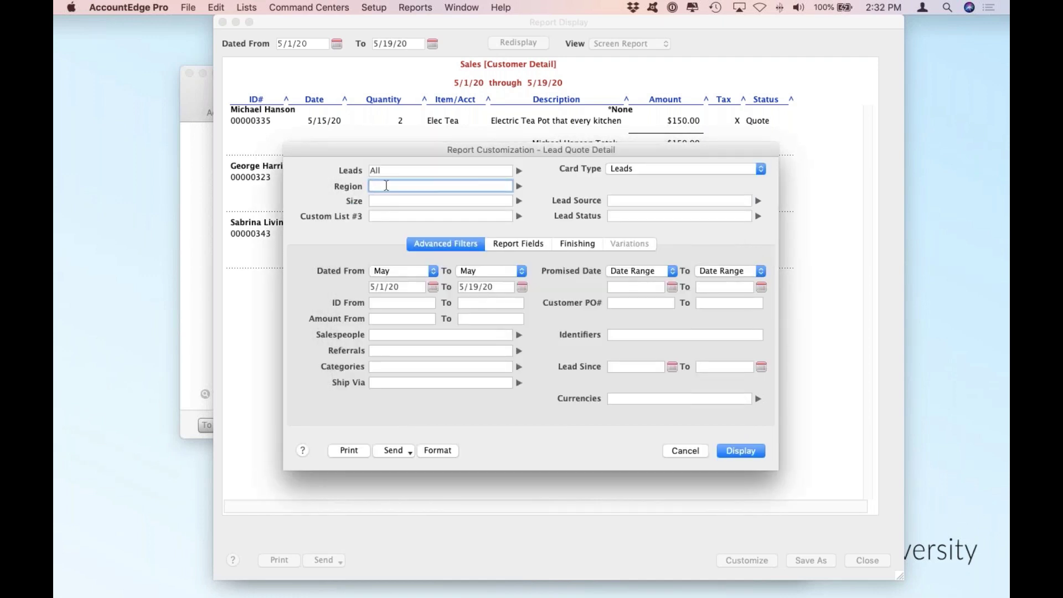
pyautogui.click(519, 187)
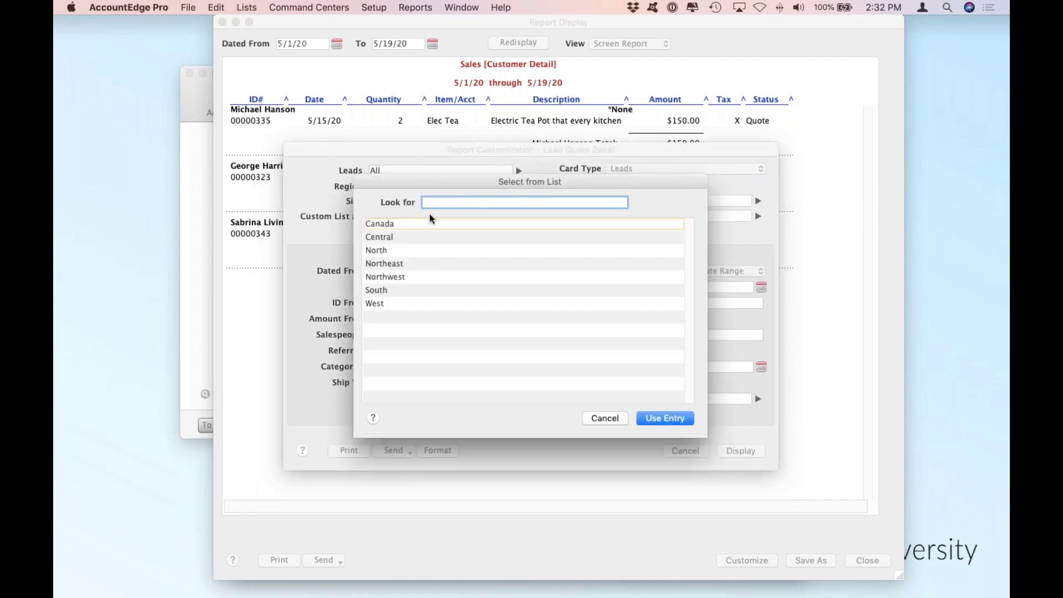
pyautogui.click(603, 419)
pyautogui.press('Tab')
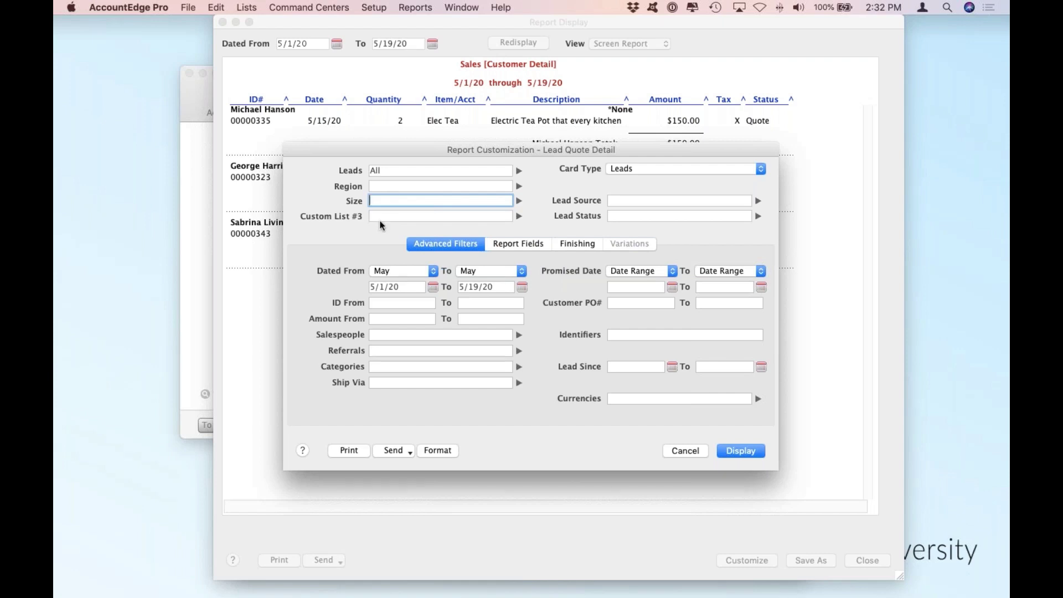
# Examine the Card Type choices and the advanced filters for ID, amount, referrals and identifiers, then cancel and close the report and report index.
pyautogui.click(636, 172)
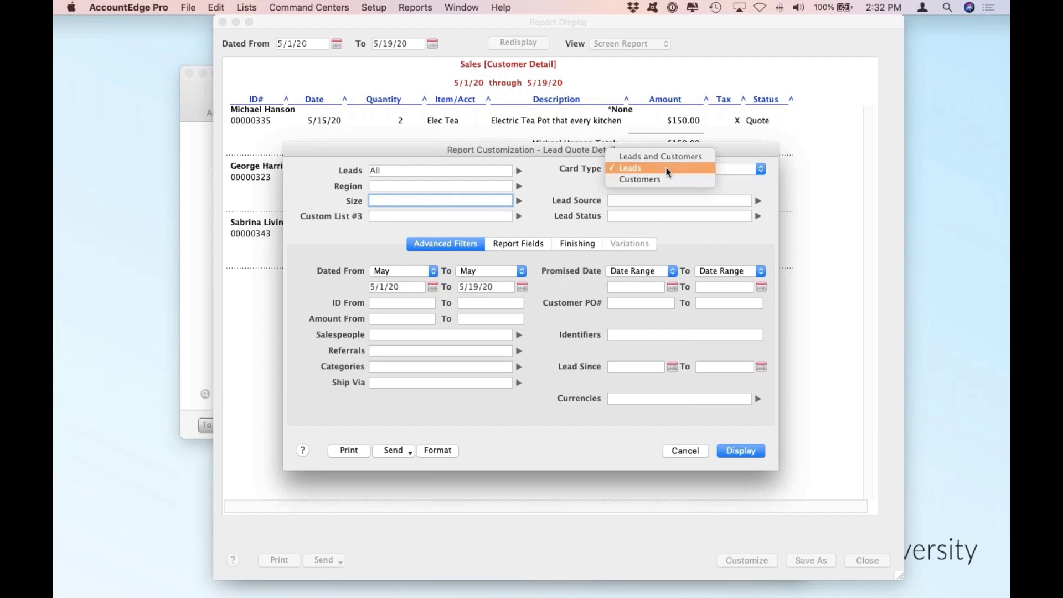
pyautogui.click(666, 168)
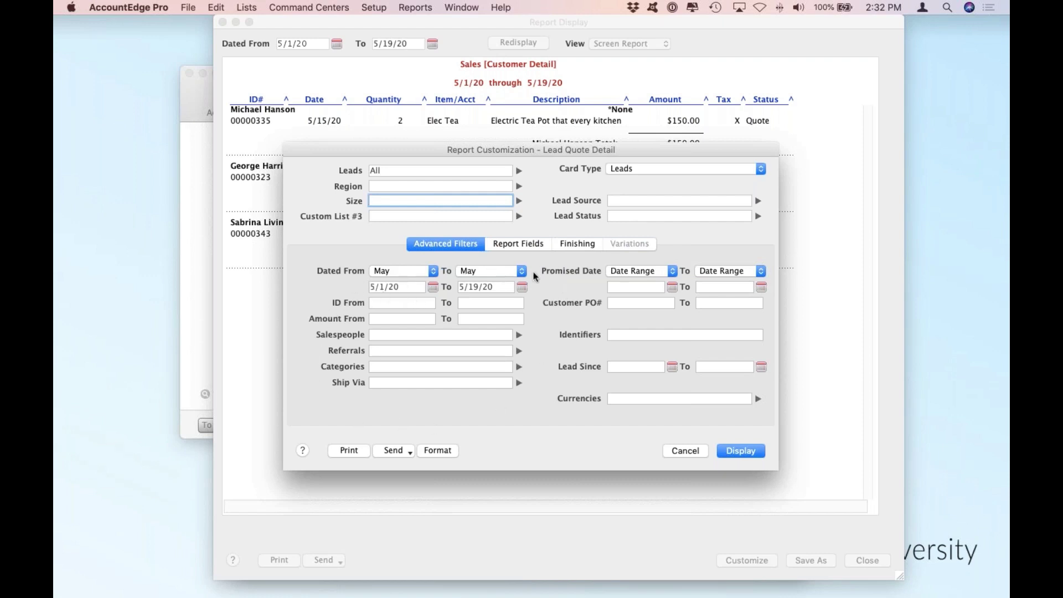
pyautogui.click(381, 303)
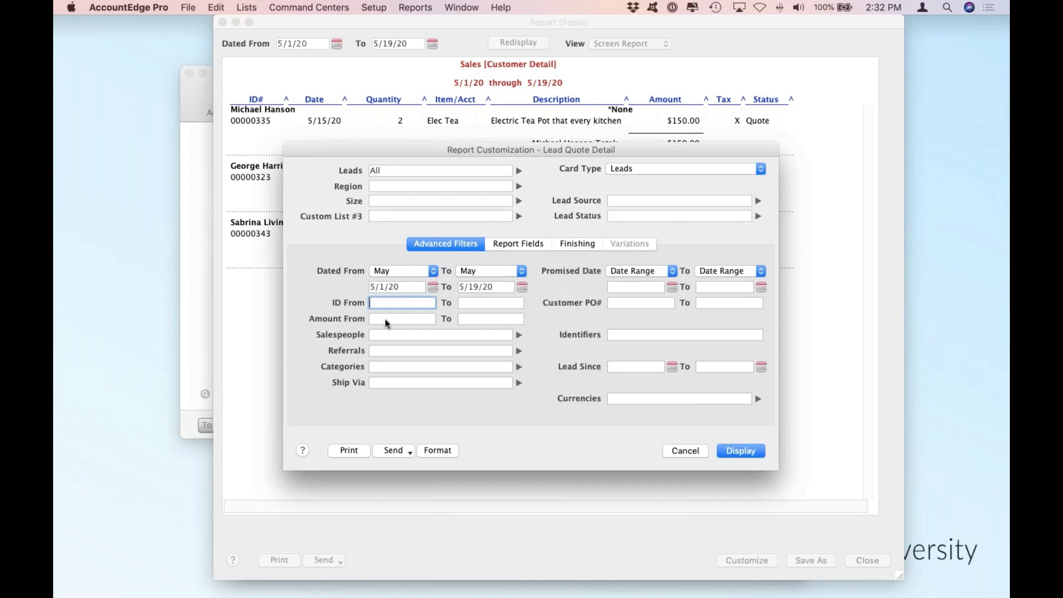
pyautogui.click(384, 318)
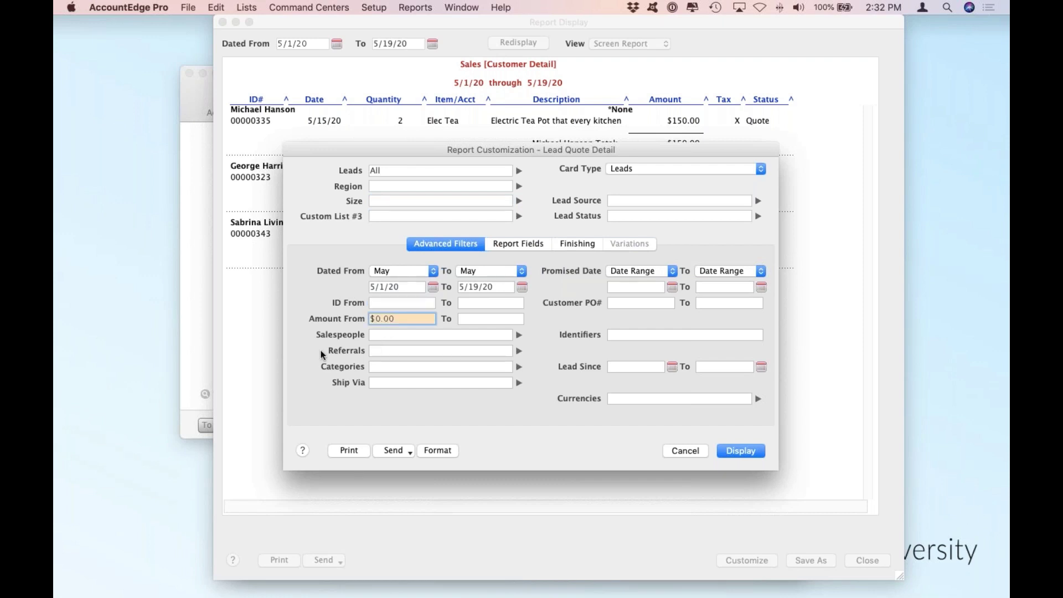
pyautogui.click(375, 351)
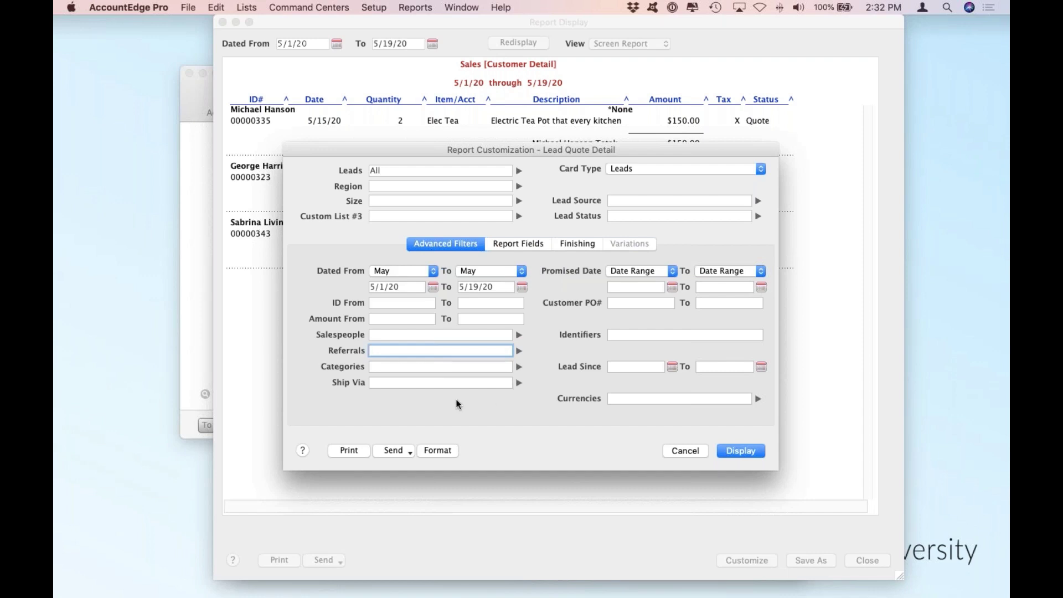
pyautogui.click(649, 336)
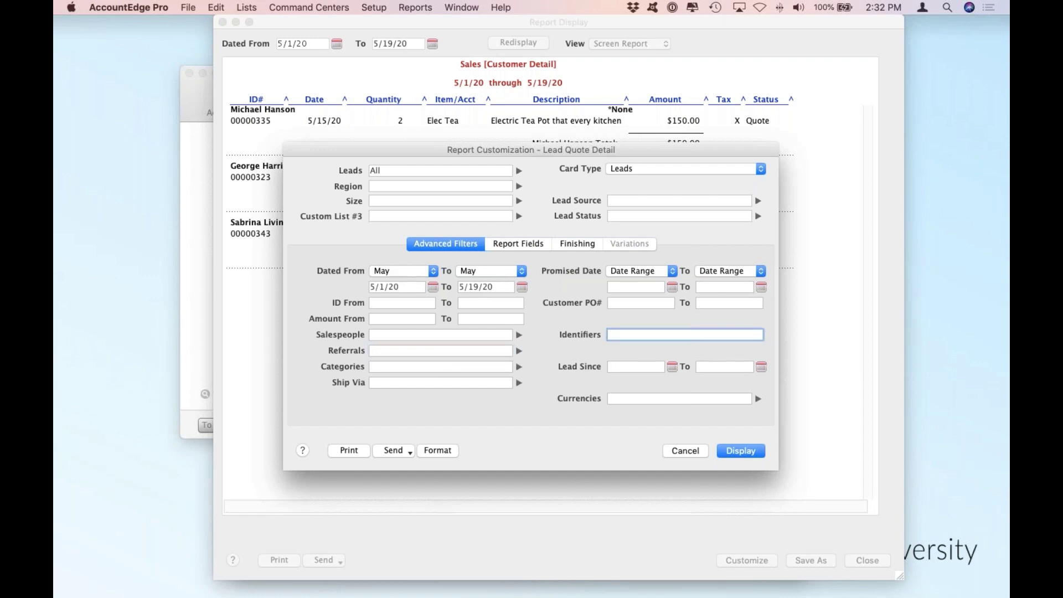
pyautogui.click(685, 451)
pyautogui.click(223, 22)
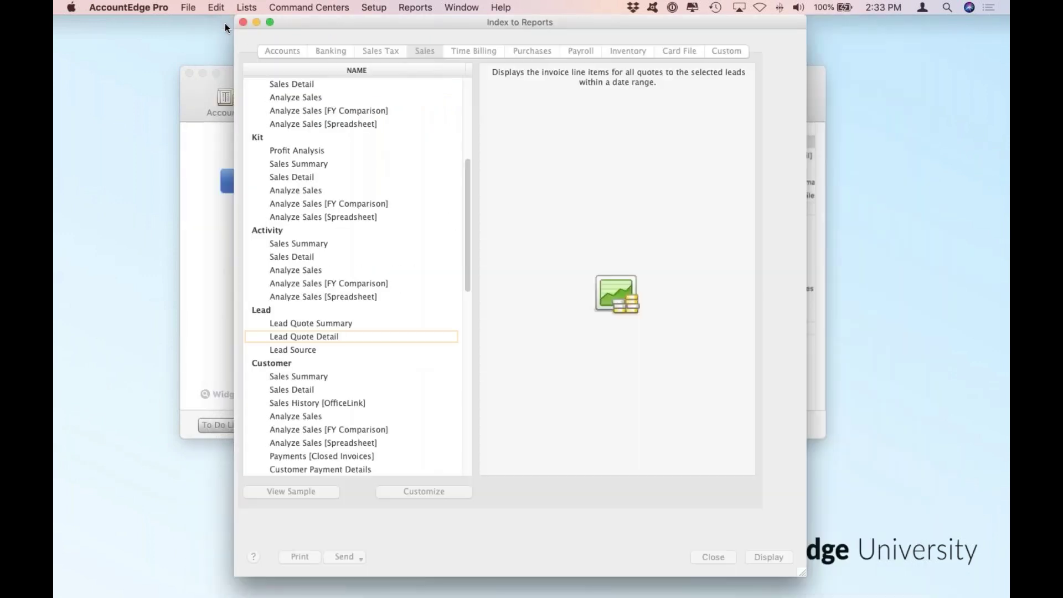
pyautogui.click(243, 22)
# Open the Identifiers list to review the card identifiers assigned to each letter, and close it.
pyautogui.click(245, 5)
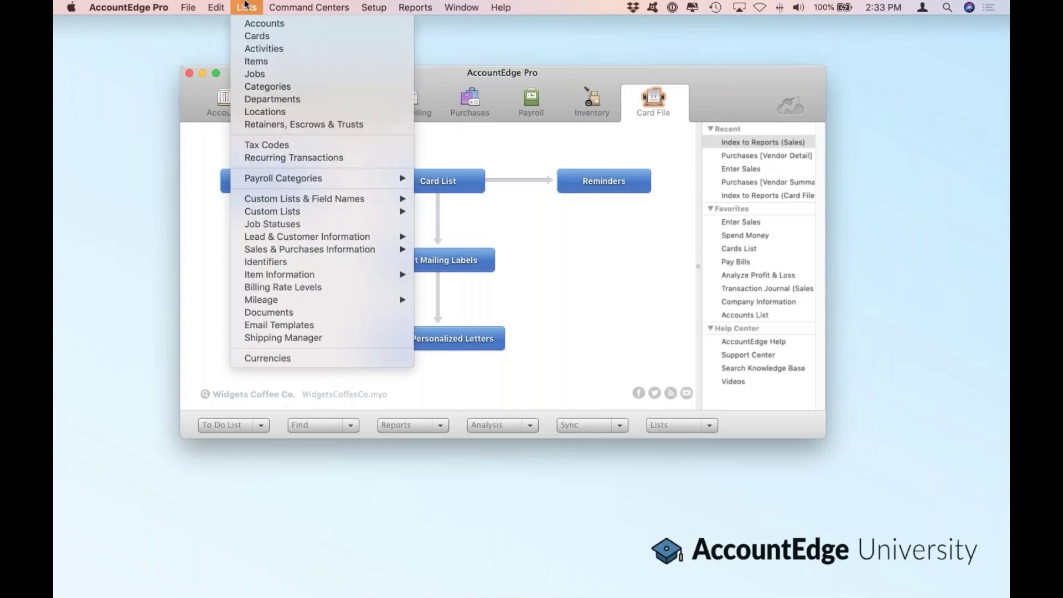
pyautogui.click(251, 262)
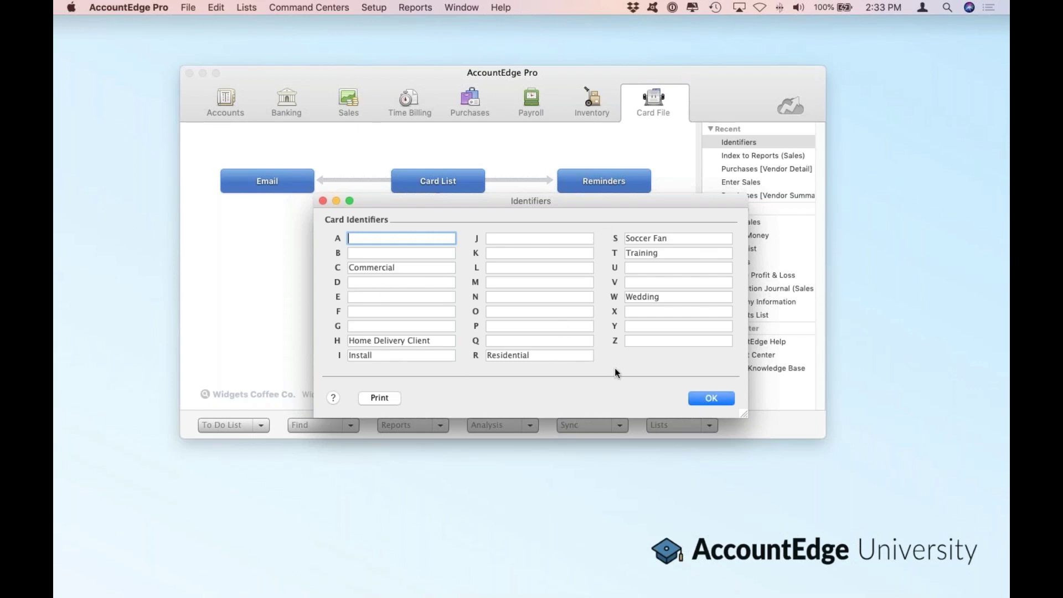
pyautogui.click(695, 399)
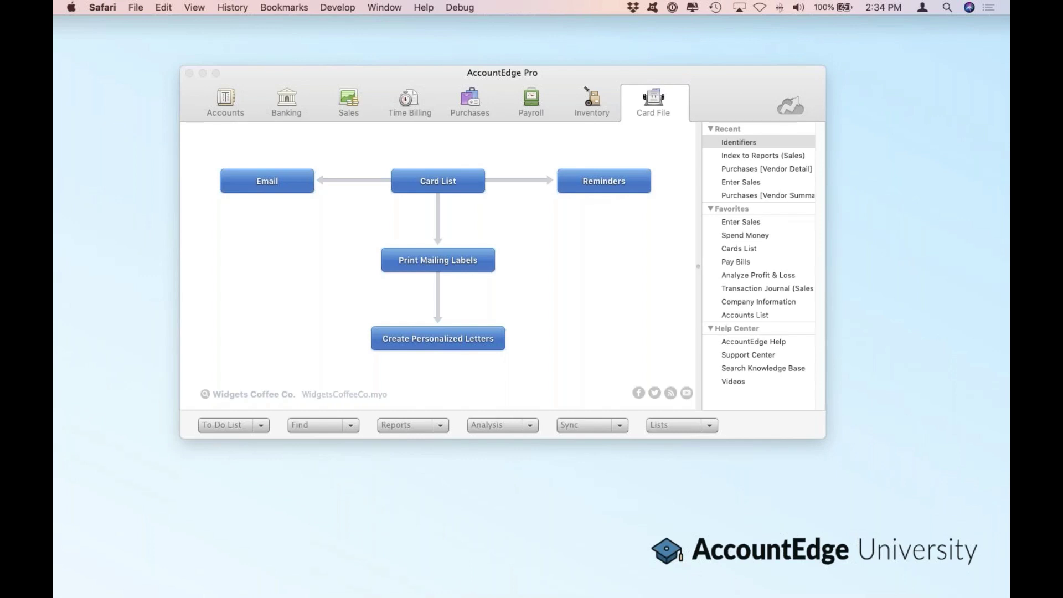
# Switch to AccountEdge Connect in Safari and show only the leads among the contacts.
pyautogui.hotkey('ctrl', 'Left')
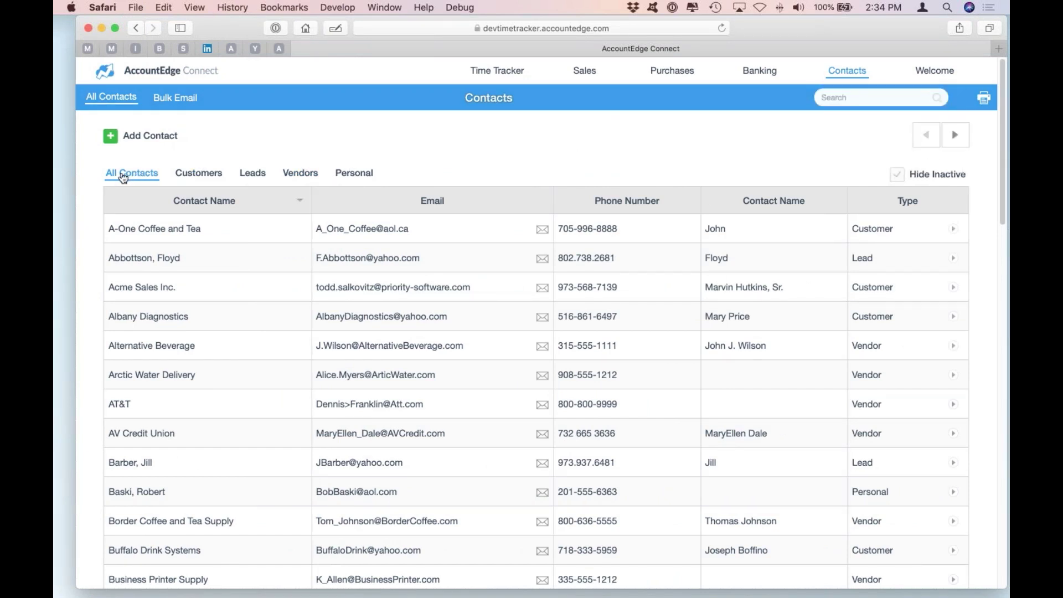
pyautogui.click(255, 176)
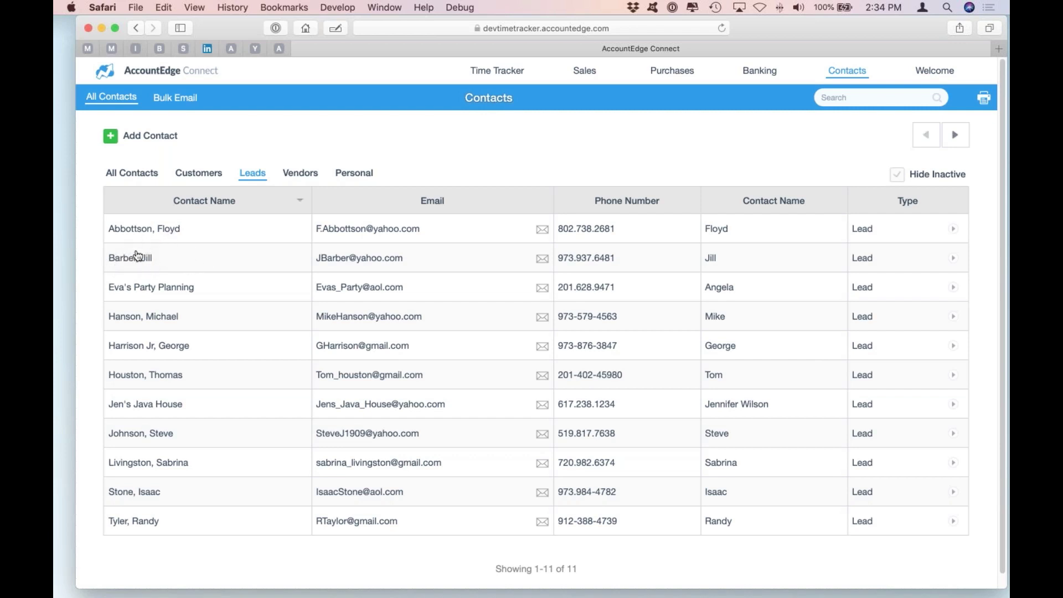
# Switch back to AccountEdge Pro and synchronize the company file with AccountEdge Connect.
pyautogui.press('cmd+Tab')
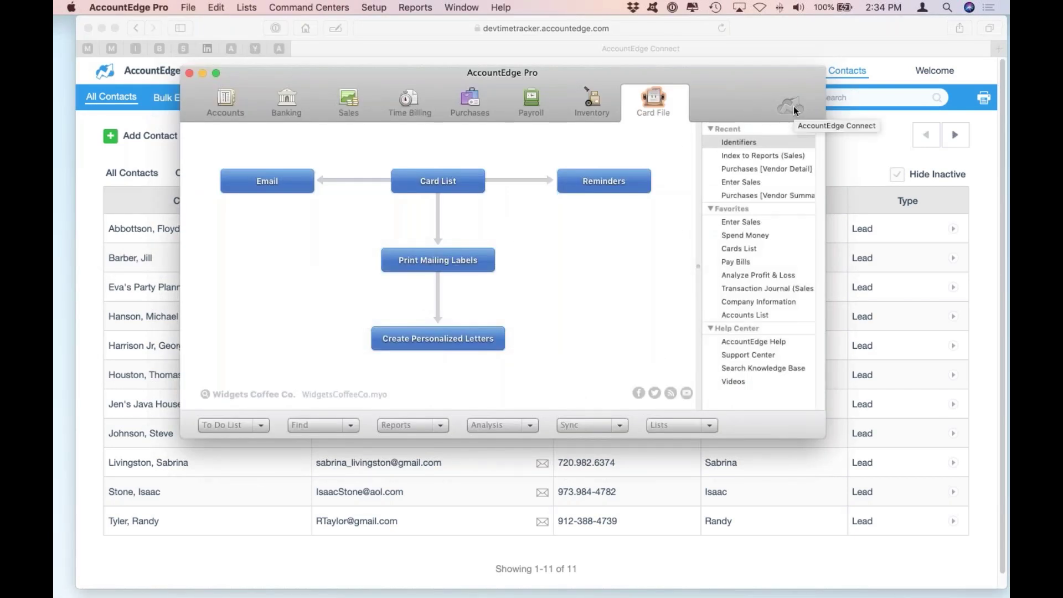
pyautogui.click(620, 426)
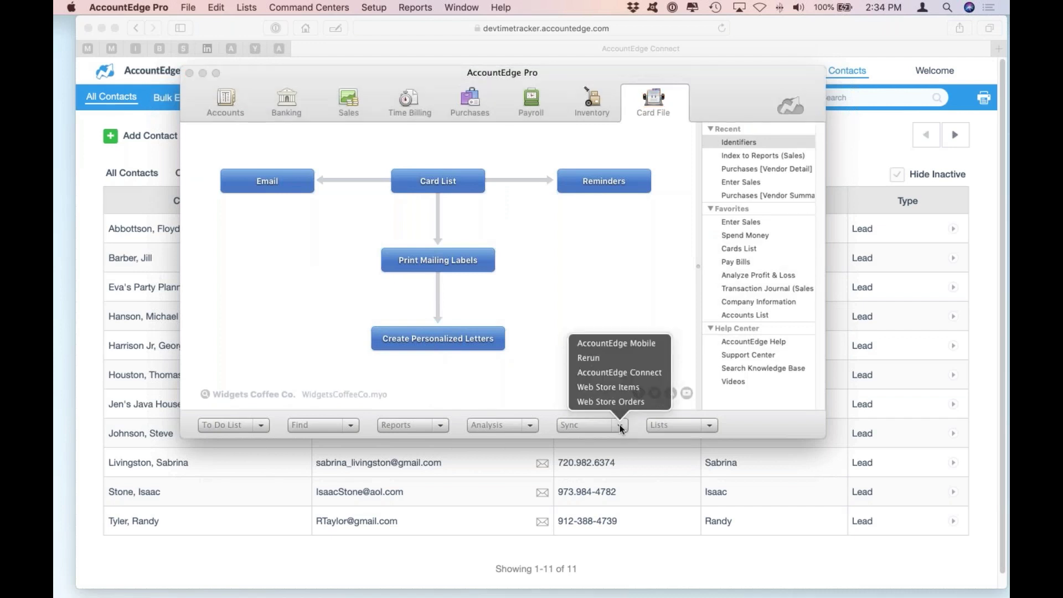
pyautogui.click(613, 373)
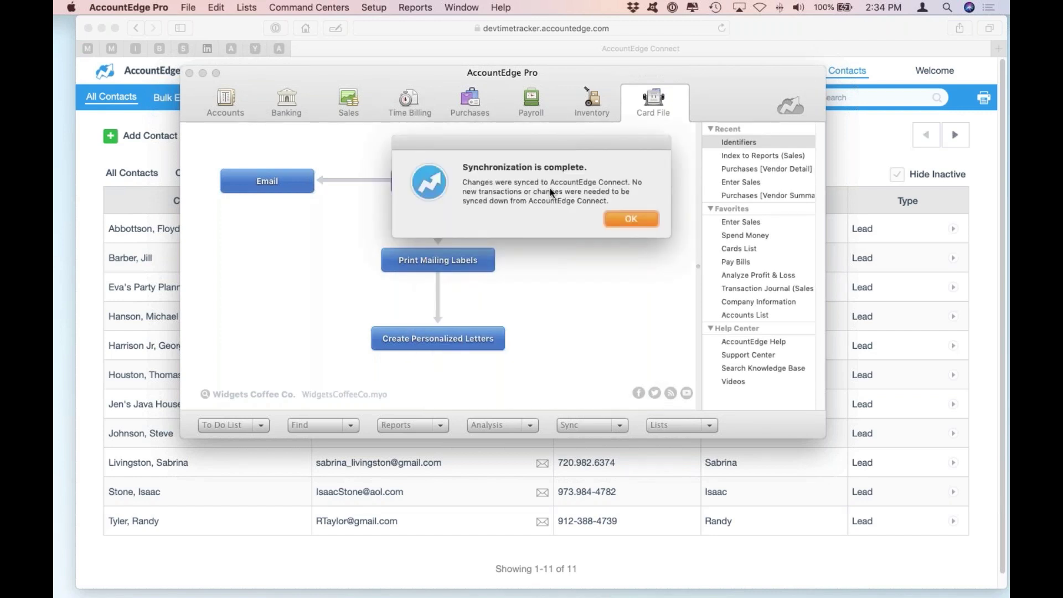
pyautogui.click(621, 221)
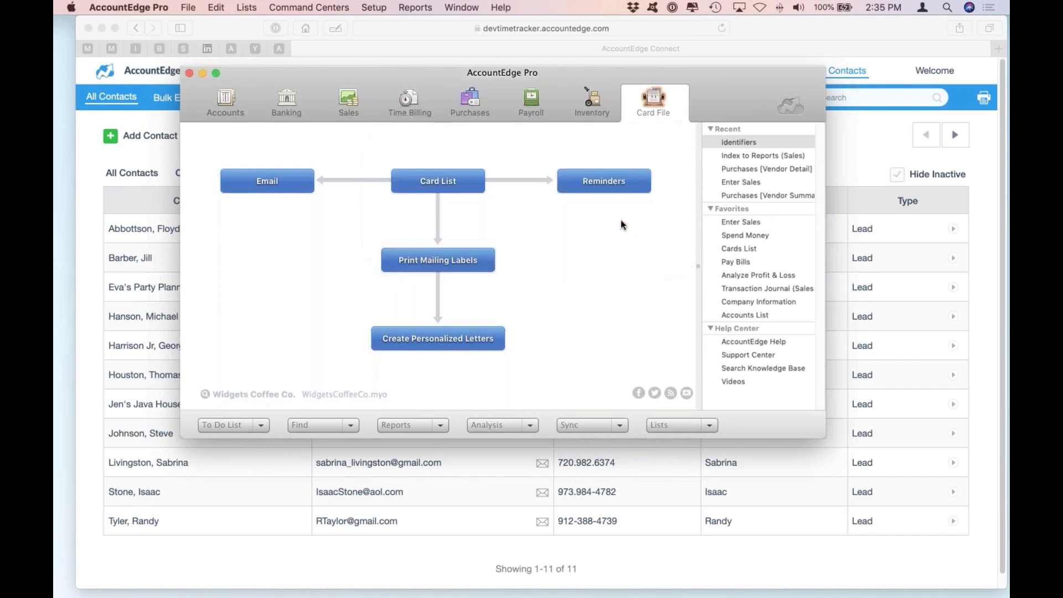
# Return to AccountEdge Connect in Safari, reload the leads list, and show the customer contacts to check the converted leads.
pyautogui.click(86, 198)
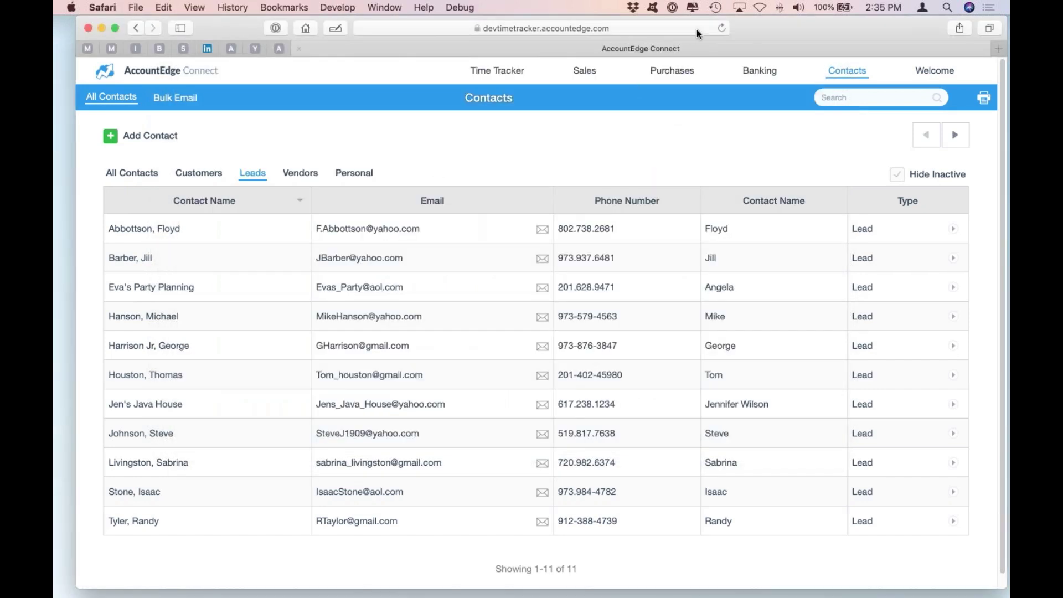
pyautogui.click(723, 28)
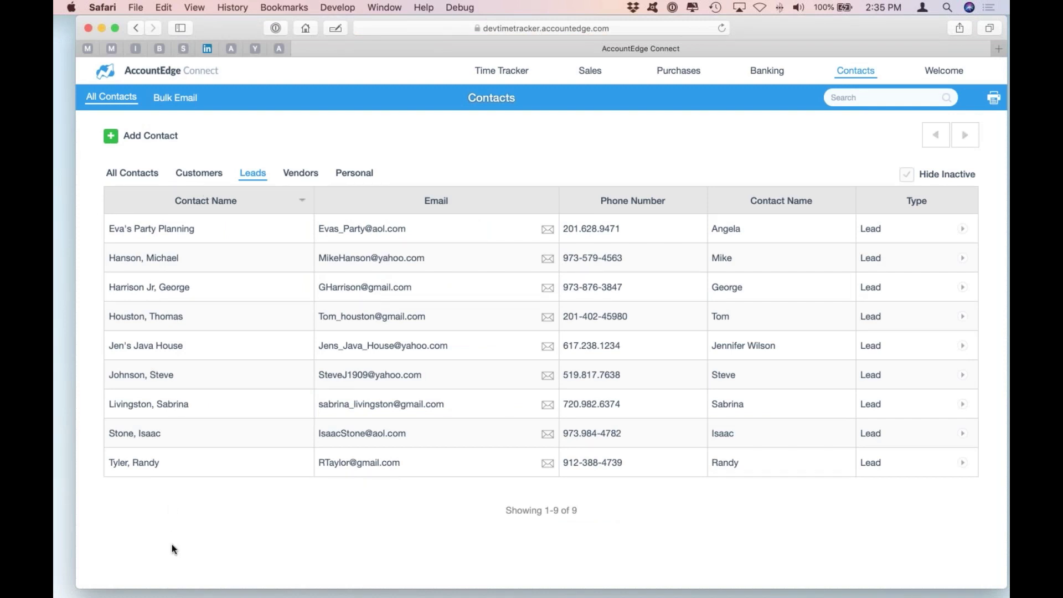
pyautogui.click(208, 175)
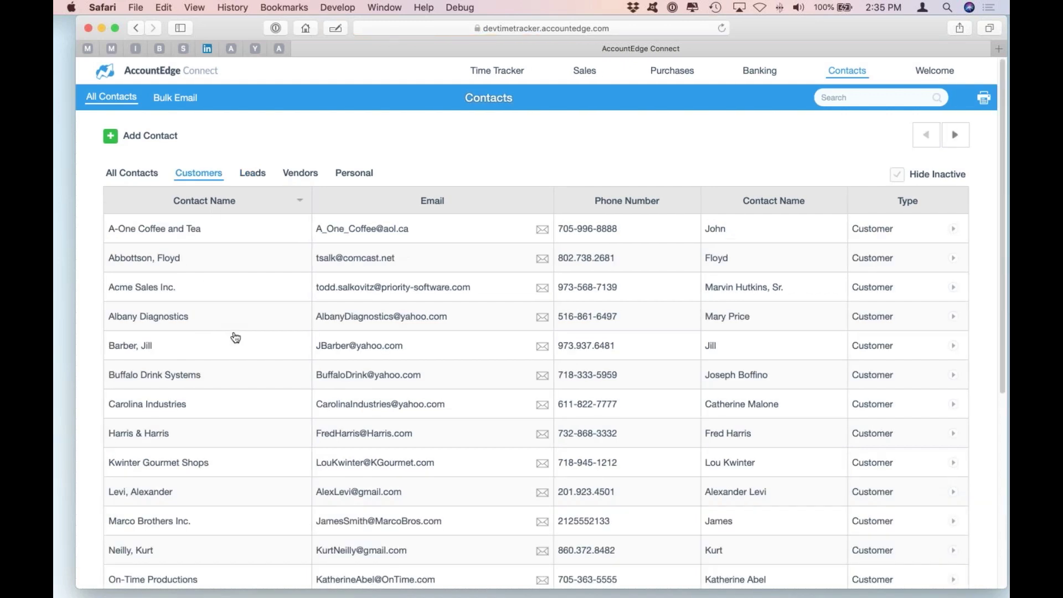
# Open the customer record listed below Albany Diagnostics and review its address choices and card details.
pyautogui.click(125, 349)
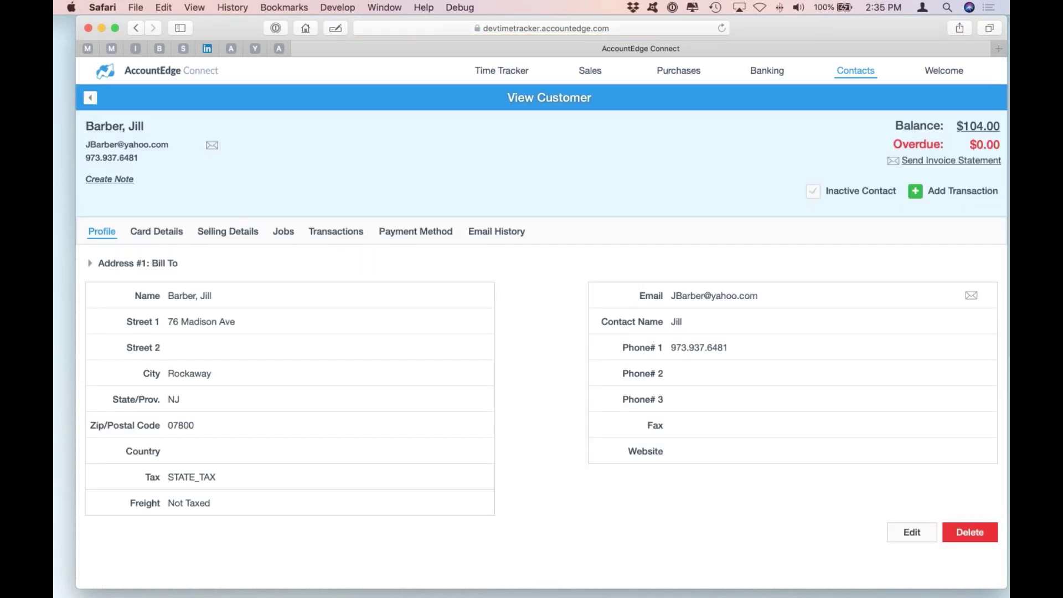
pyautogui.click(92, 264)
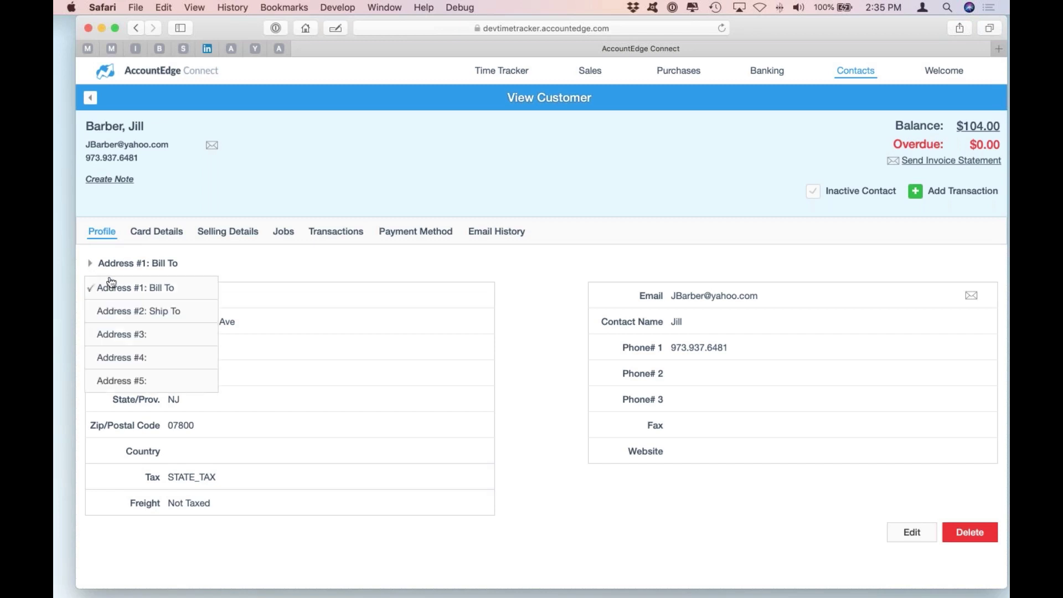
pyautogui.click(327, 267)
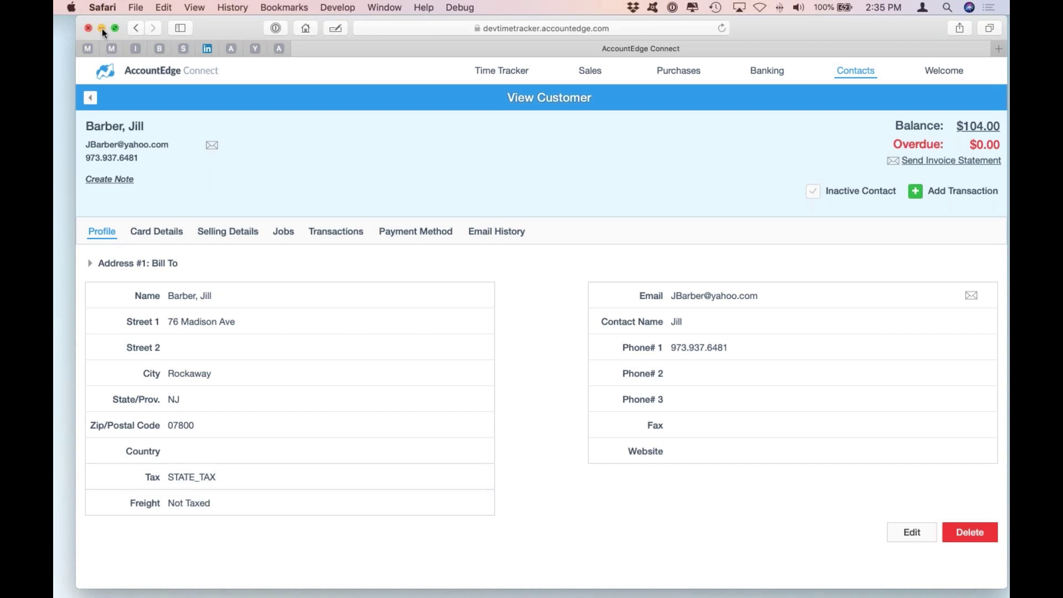
pyautogui.click(157, 236)
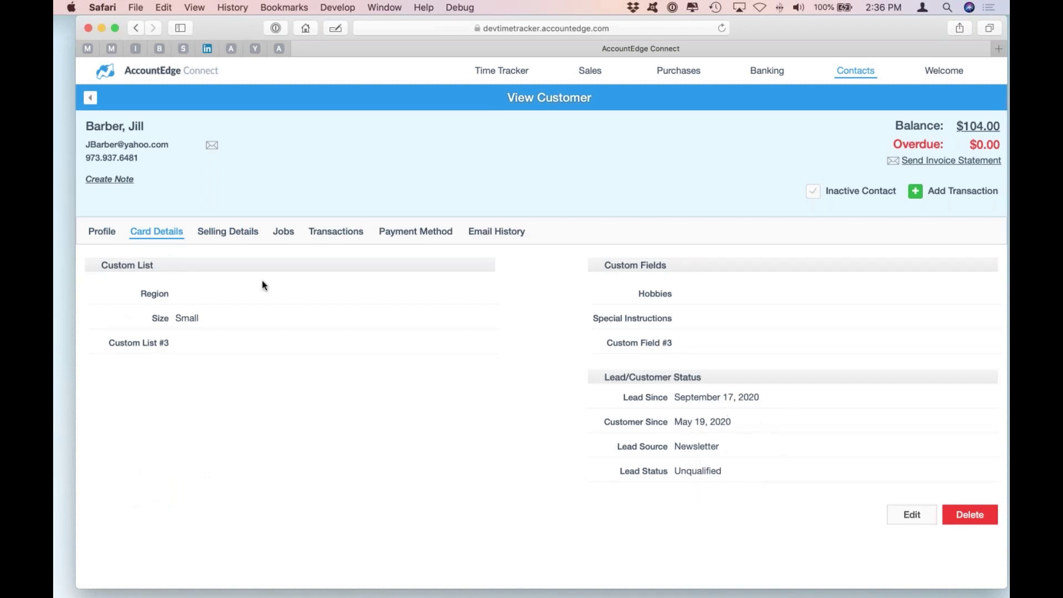
# Check the explanation of the portal invite in the customer's selling details and send the customer the invite.
pyautogui.click(234, 233)
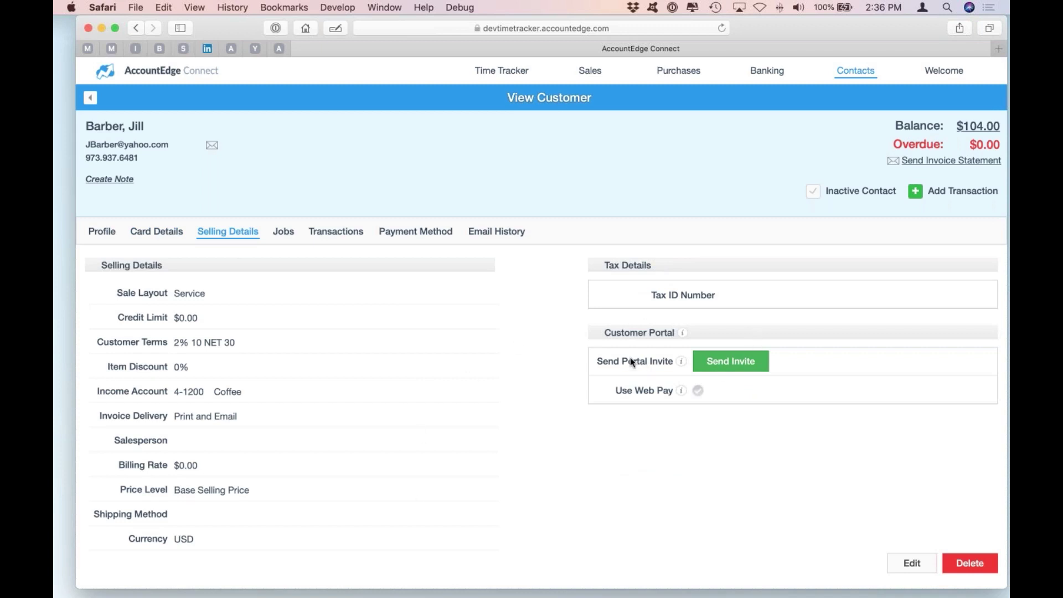
pyautogui.moveTo(680, 362)
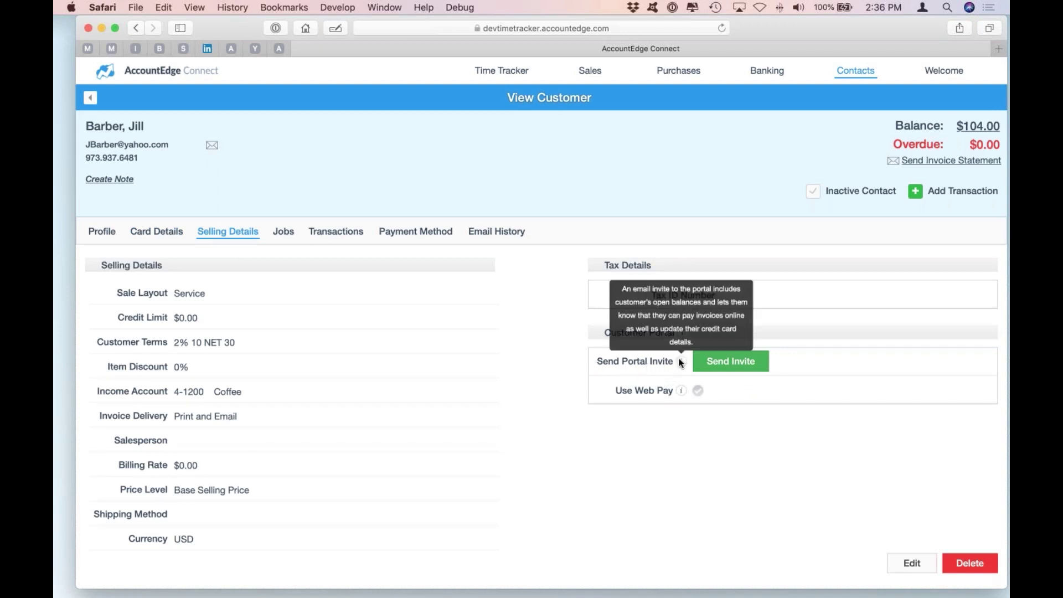
pyautogui.click(725, 363)
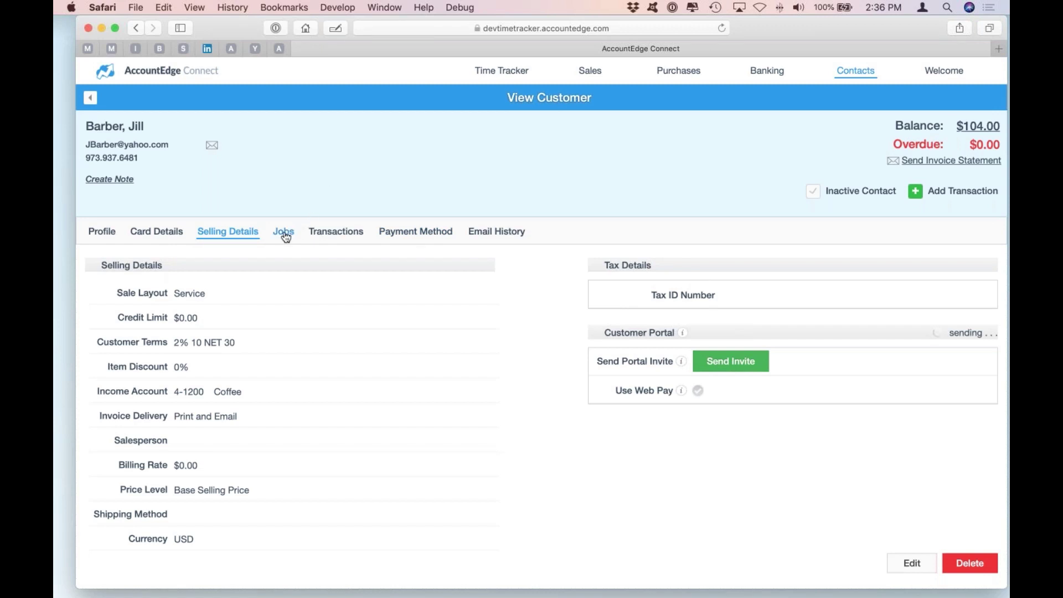
# Review the customer's transactions, payment method and email history, and return to the contacts list.
pyautogui.click(327, 232)
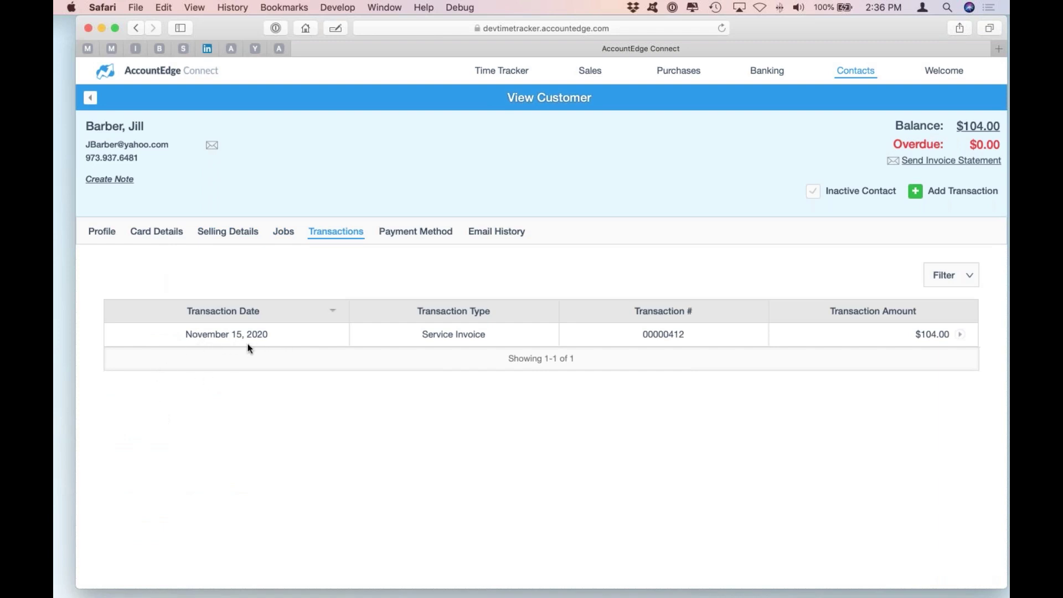
pyautogui.click(411, 232)
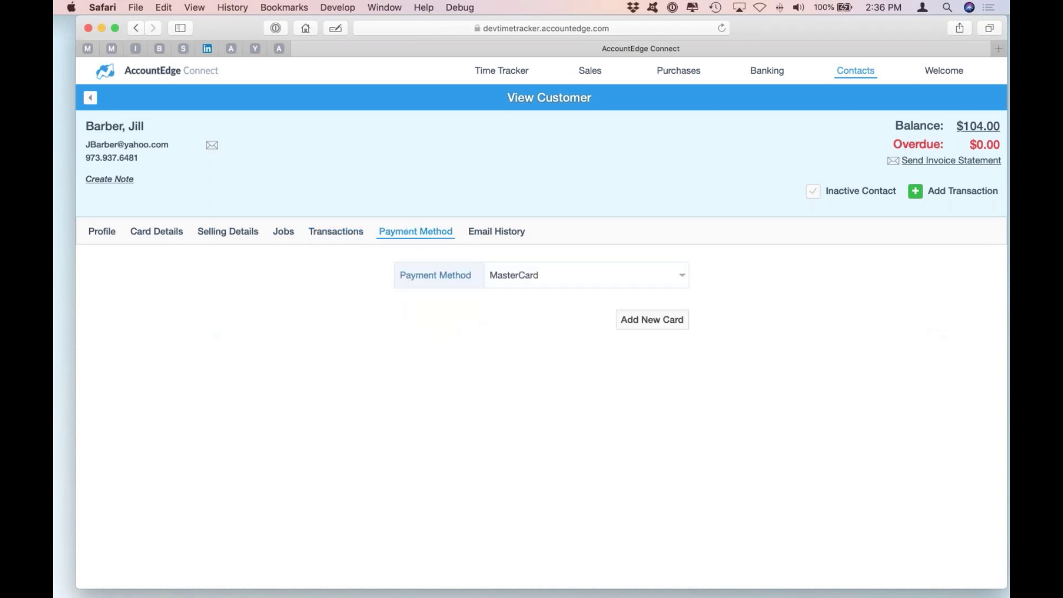
pyautogui.click(487, 237)
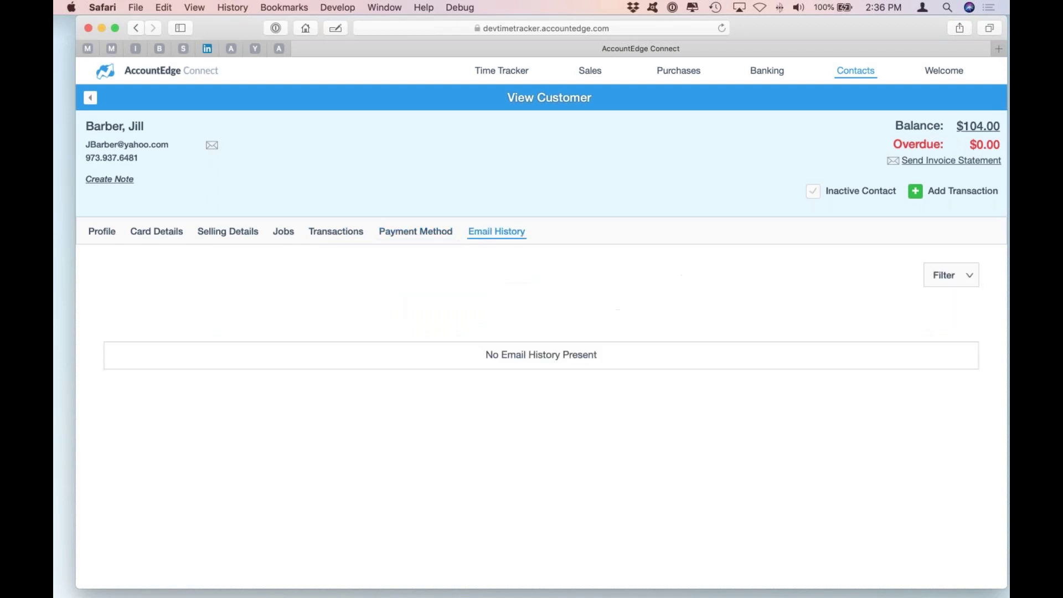
pyautogui.click(90, 100)
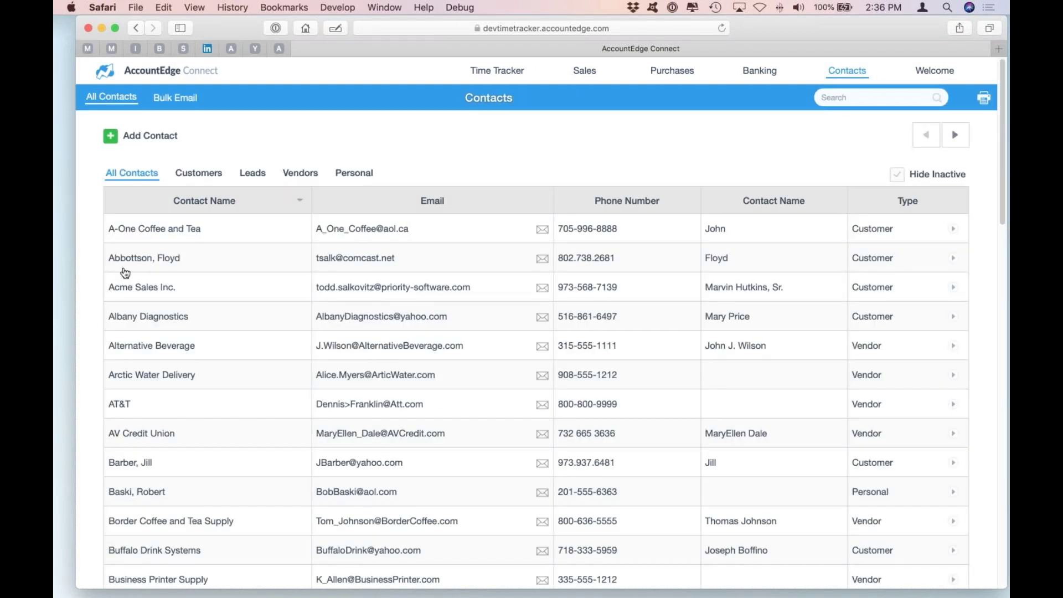
# Open the Acme Sales Inc. customer record and look through its transaction history.
pyautogui.click(129, 298)
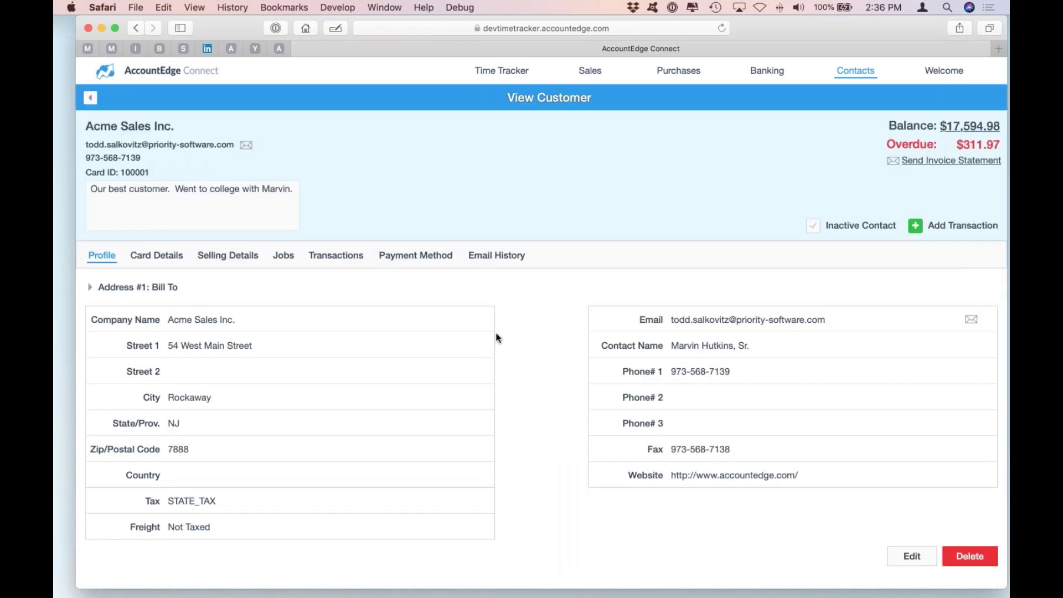
pyautogui.click(319, 259)
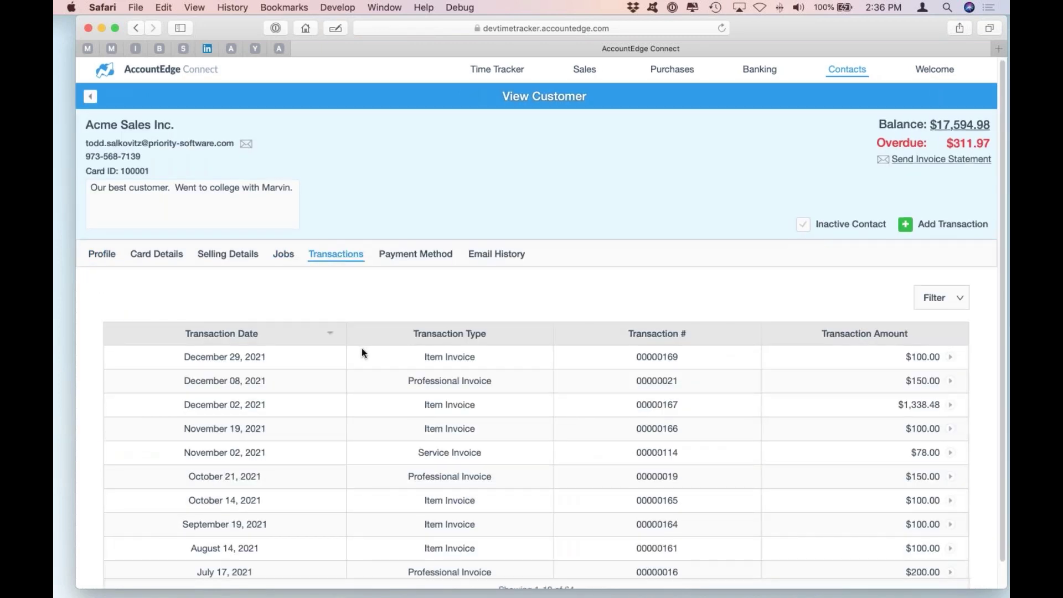
pyautogui.scroll(-3, 363, 353)
pyautogui.scroll(3, 362, 353)
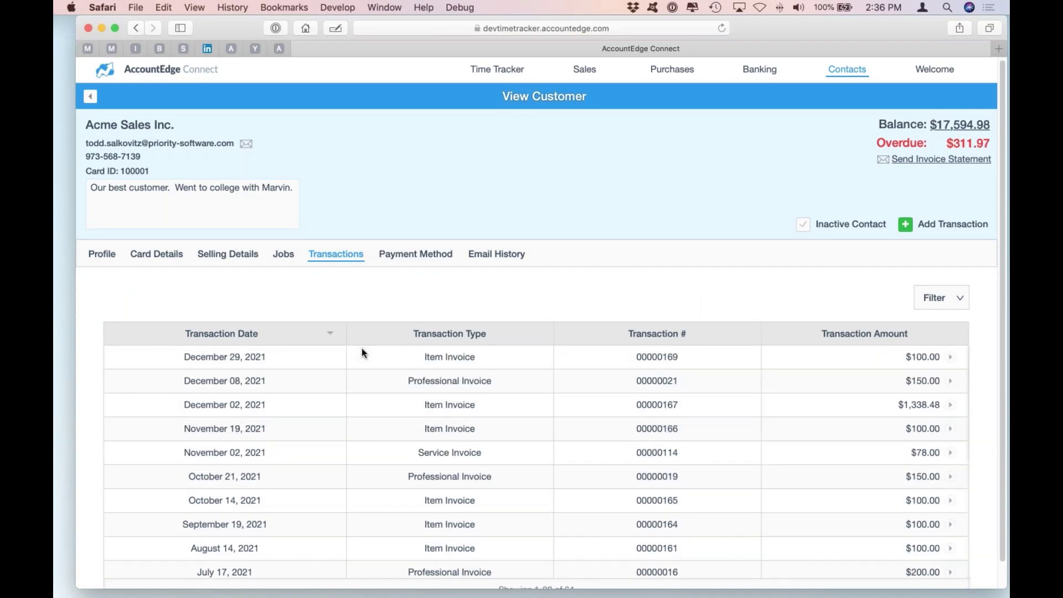